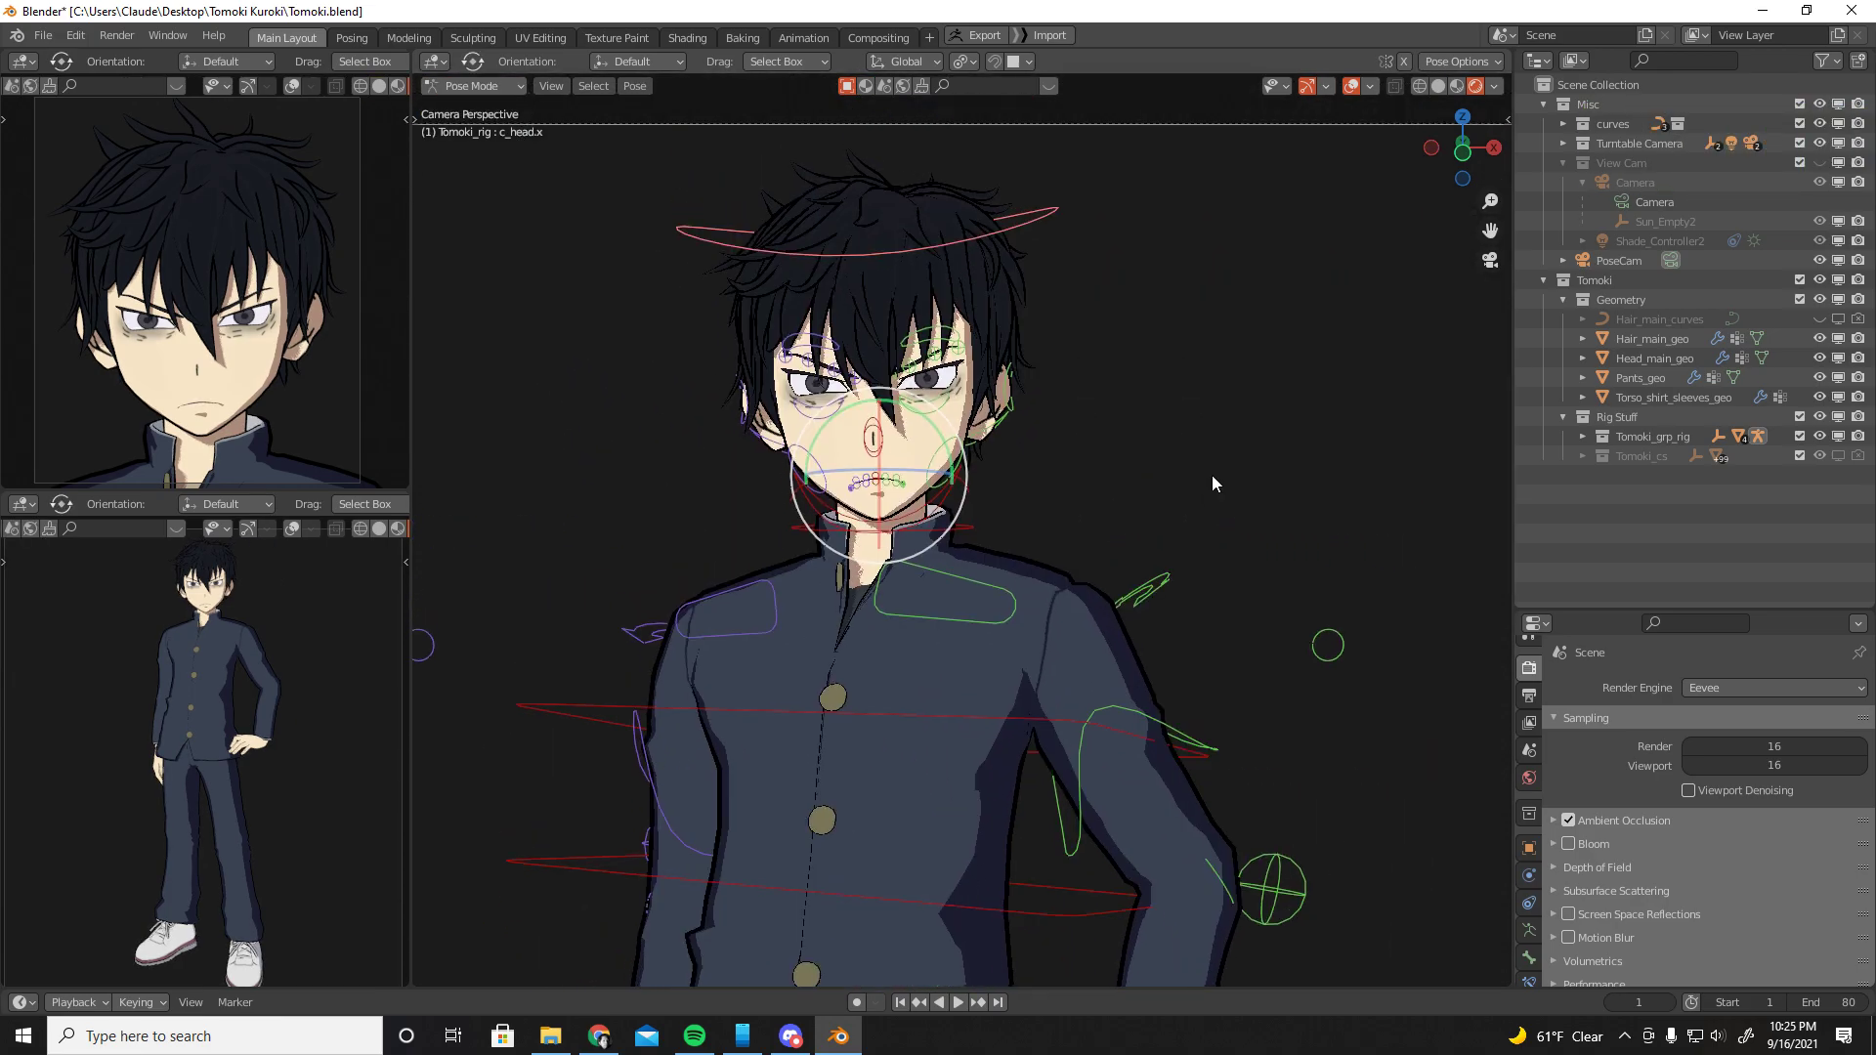
Inspect the character's face and jacket from several distances and angles, with the viewport overlays hidden and shown again
ctrl+middle_drag(1211, 625, 1245, 403)
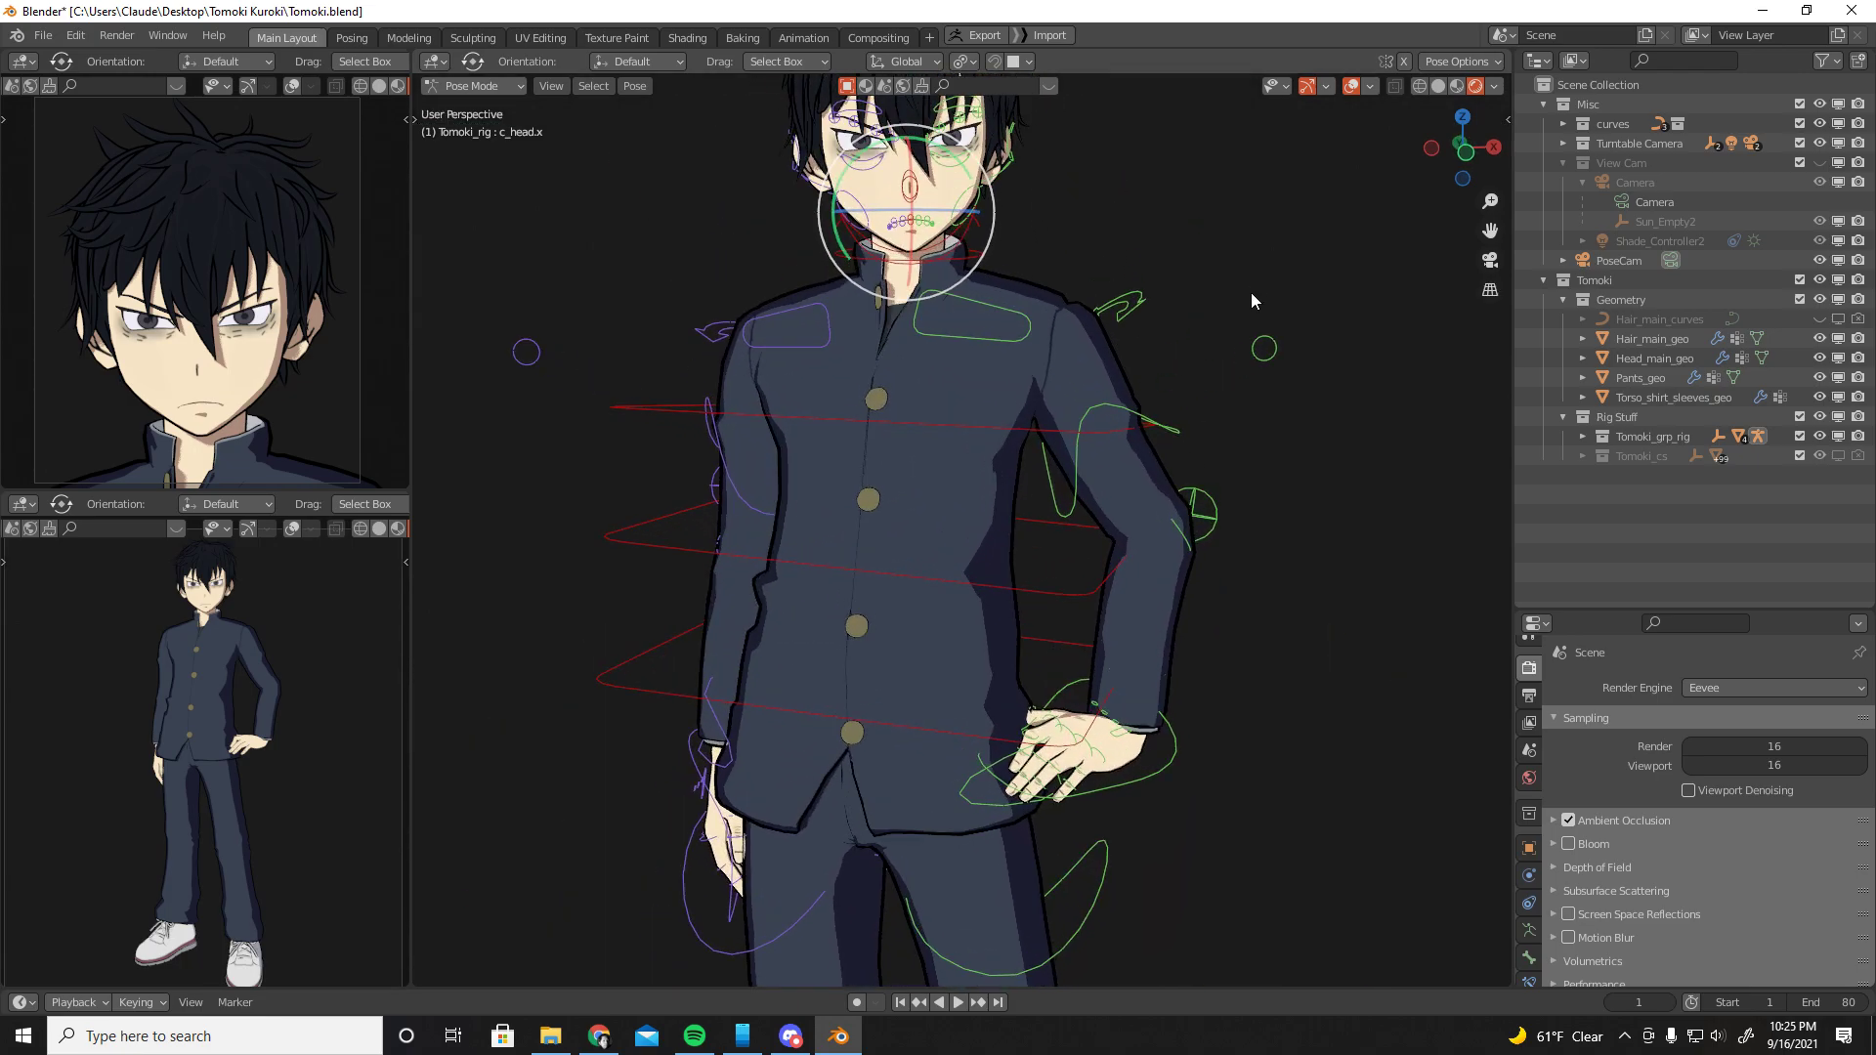
scroll(1223, 432, up, 2)
shift+middle_drag(1244, 402, 1241, 494)
scroll(1232, 508, up, 2)
scroll(1231, 514, up, 1)
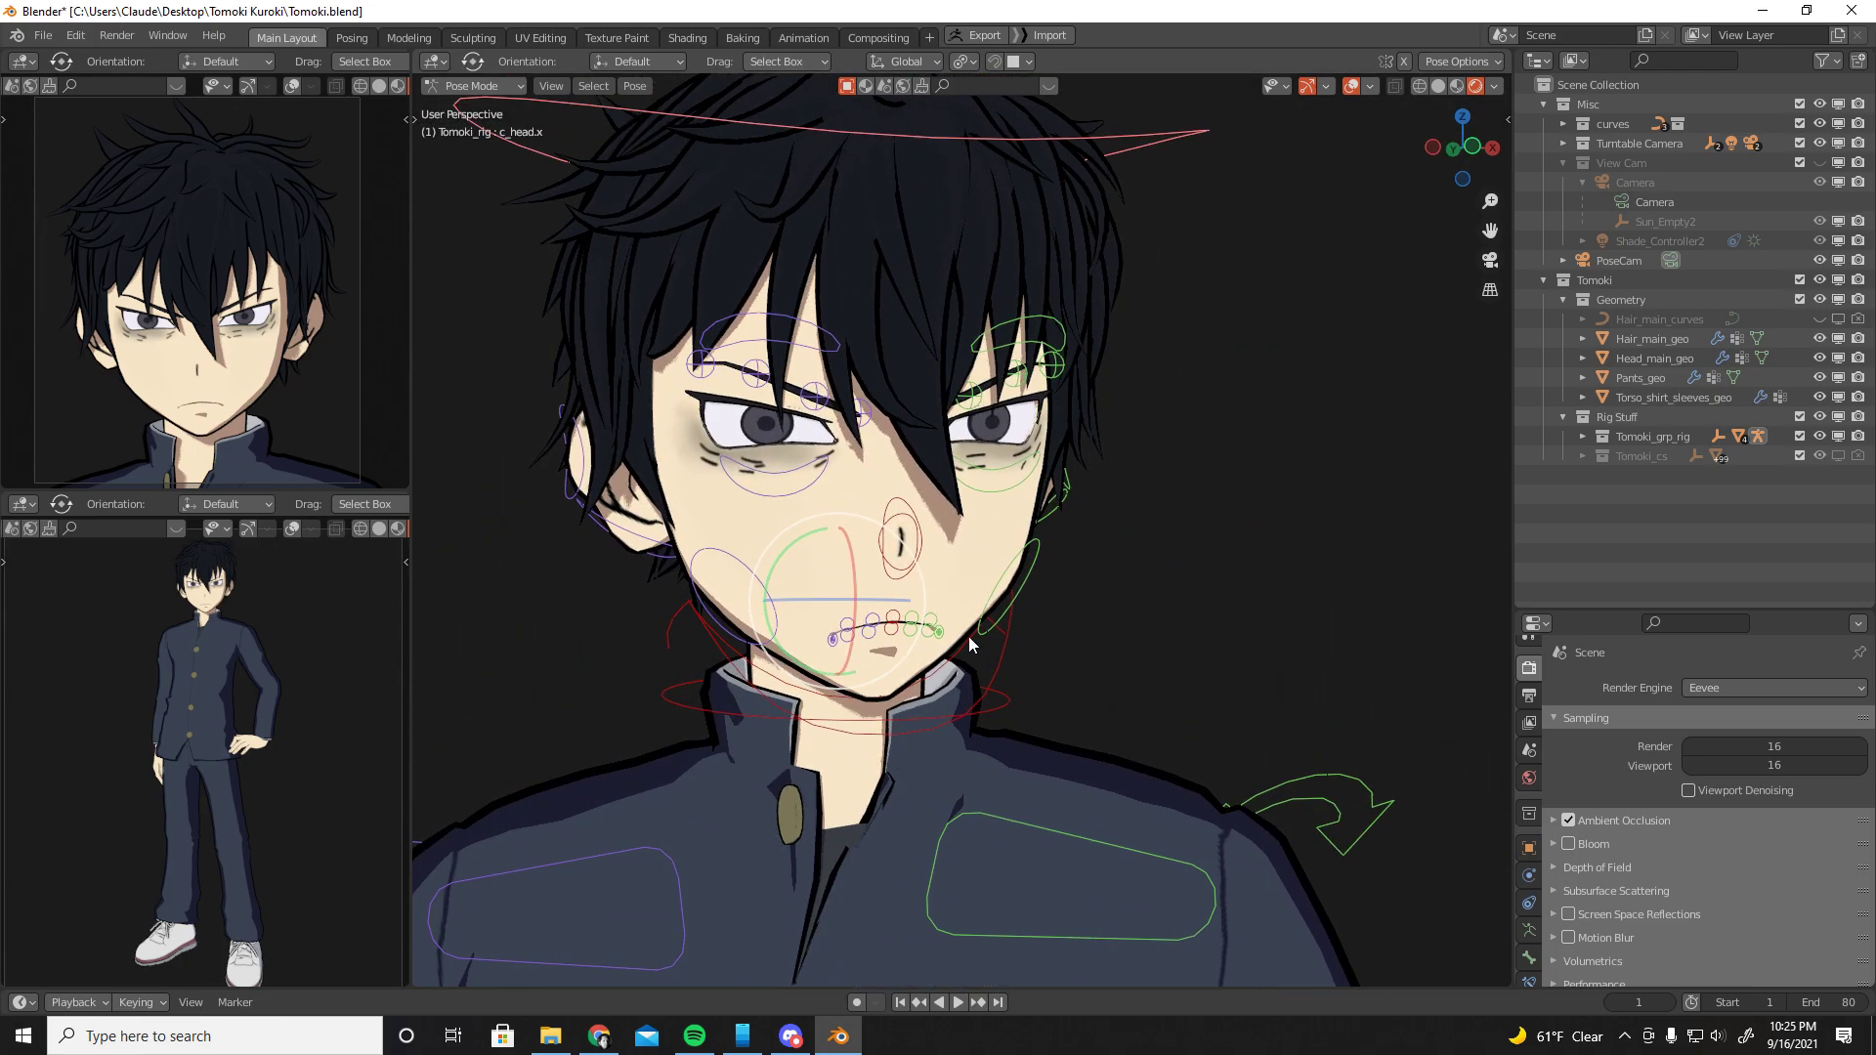
shift+middle_drag(1021, 643, 1086, 535)
scroll(1143, 430, up, 3)
click(1353, 88)
scroll(1279, 242, down, 6)
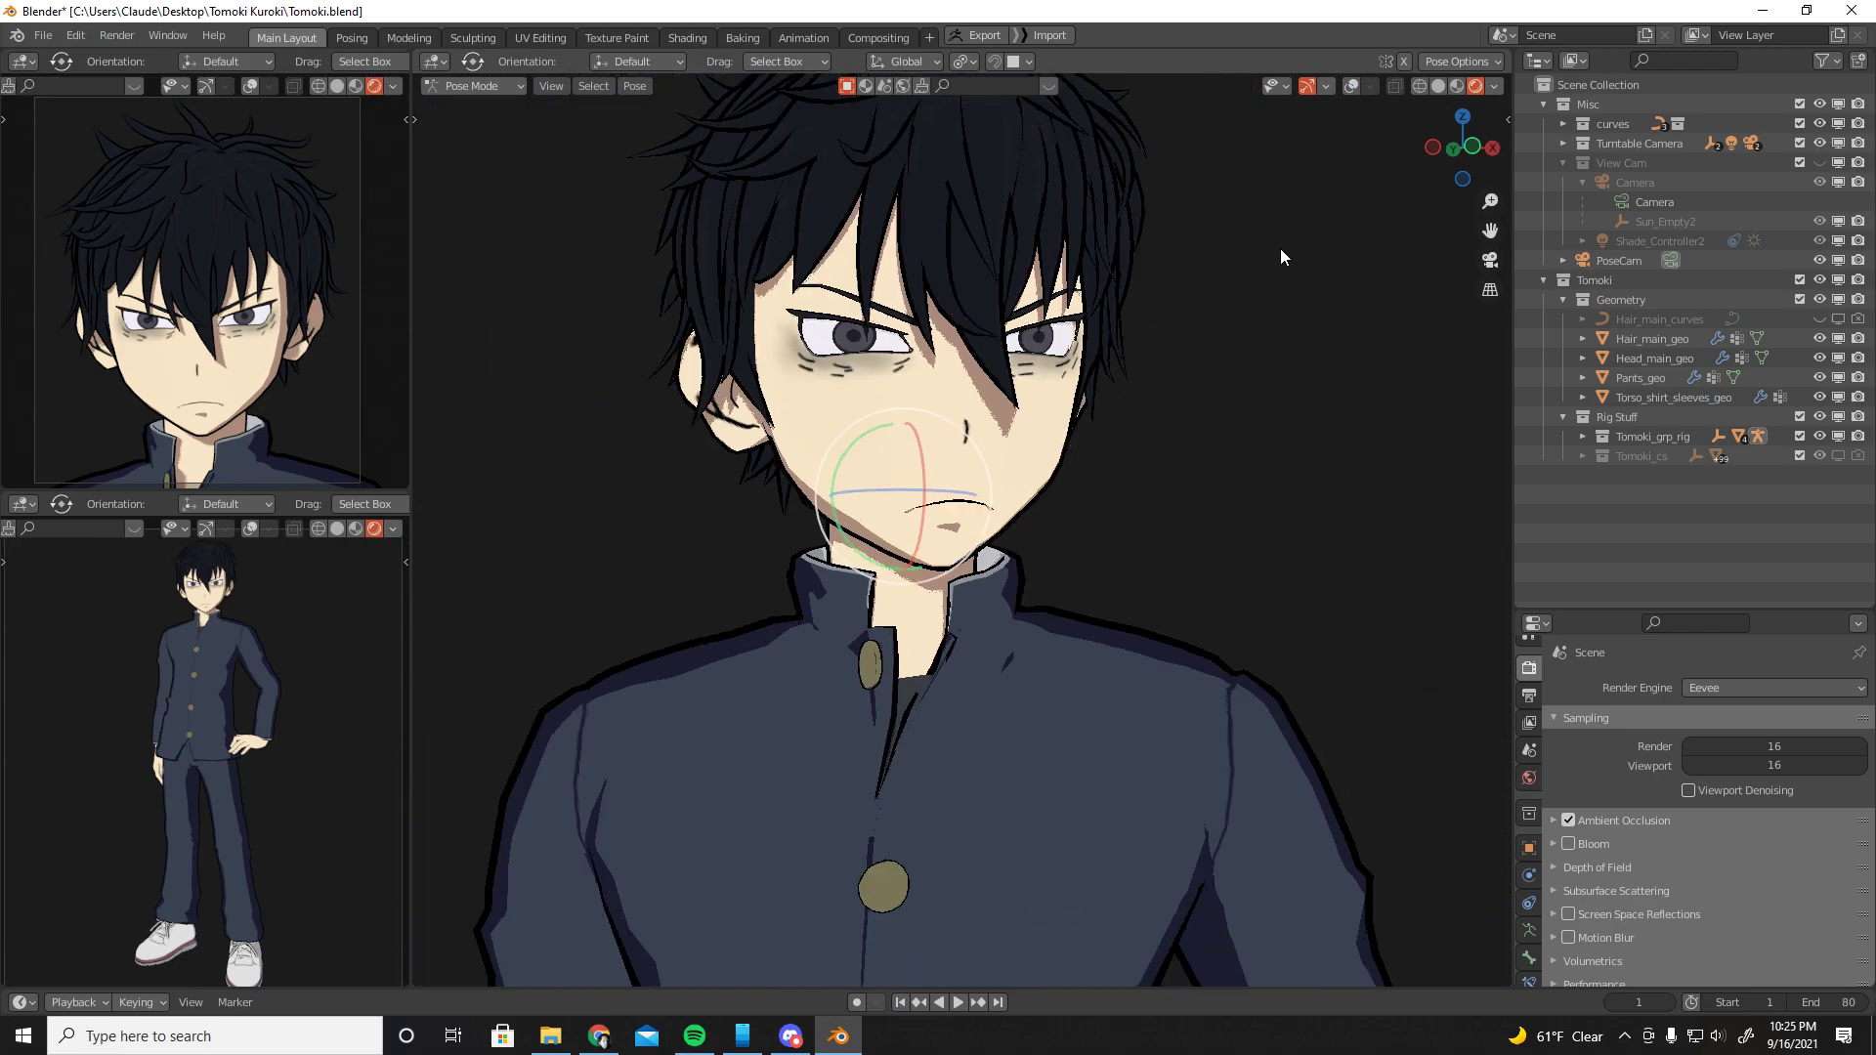
middle_drag(1264, 295, 1337, 211)
scroll(1257, 355, up, 3)
click(1351, 87)
scroll(1098, 524, up, 2)
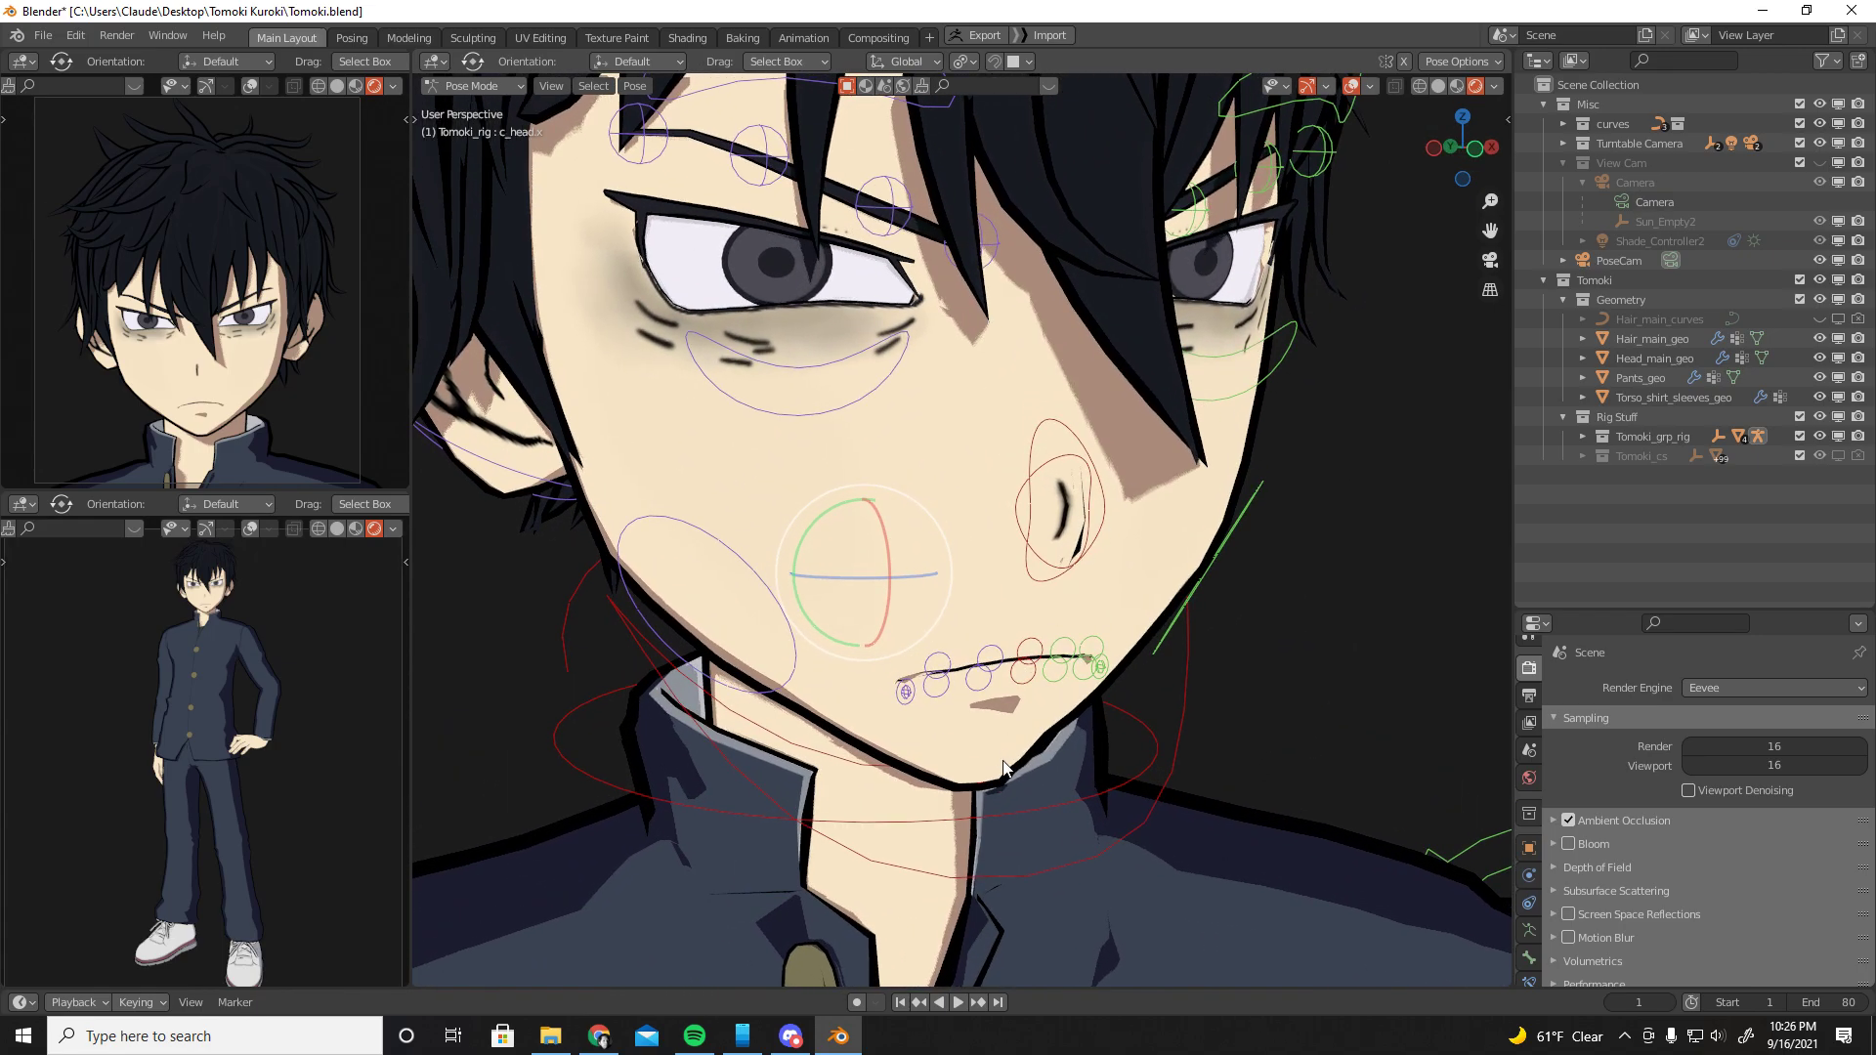
shift+middle_drag(1000, 823, 992, 741)
scroll(997, 733, down, 1)
click(1021, 705)
key(r)
key(r)
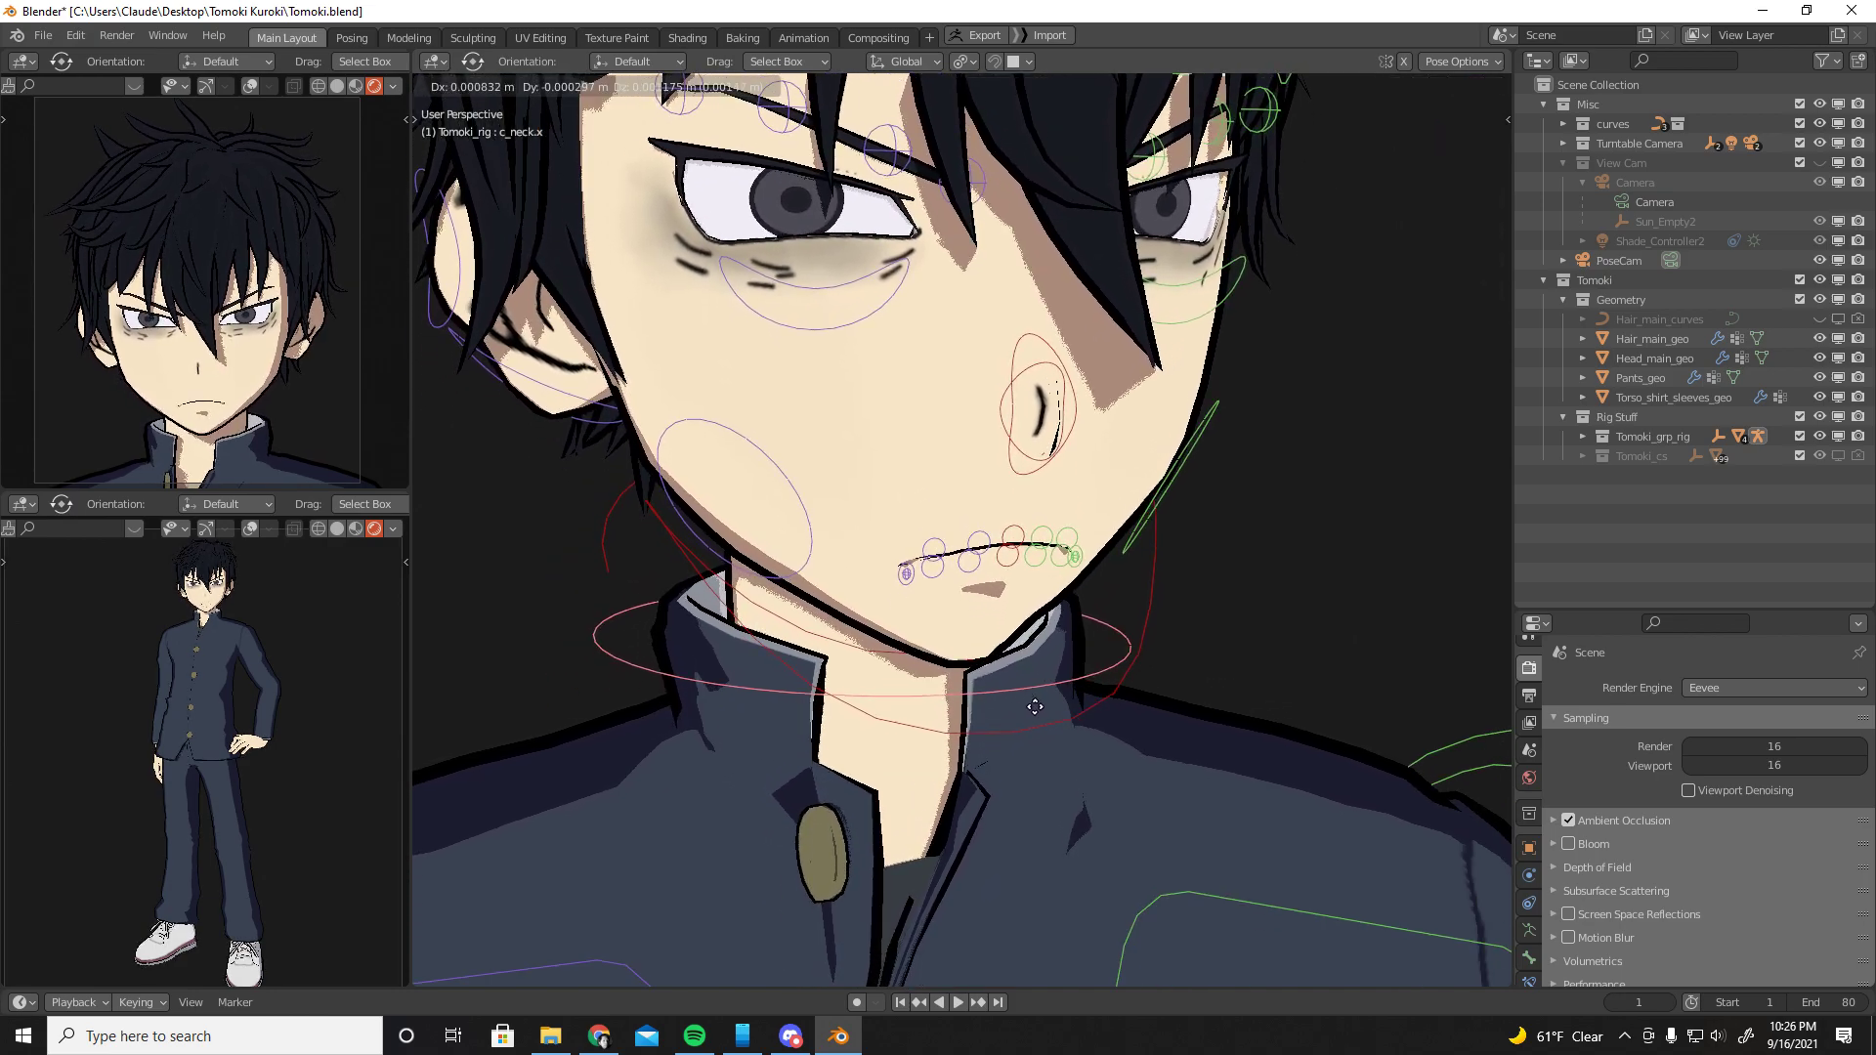
right_click(1094, 674)
Open the mouth by moving the jaw control down about 0.0155 m
scroll(1086, 668, down, 1)
click(1063, 676)
middle_drag(1063, 676, 1102, 519)
click(988, 672)
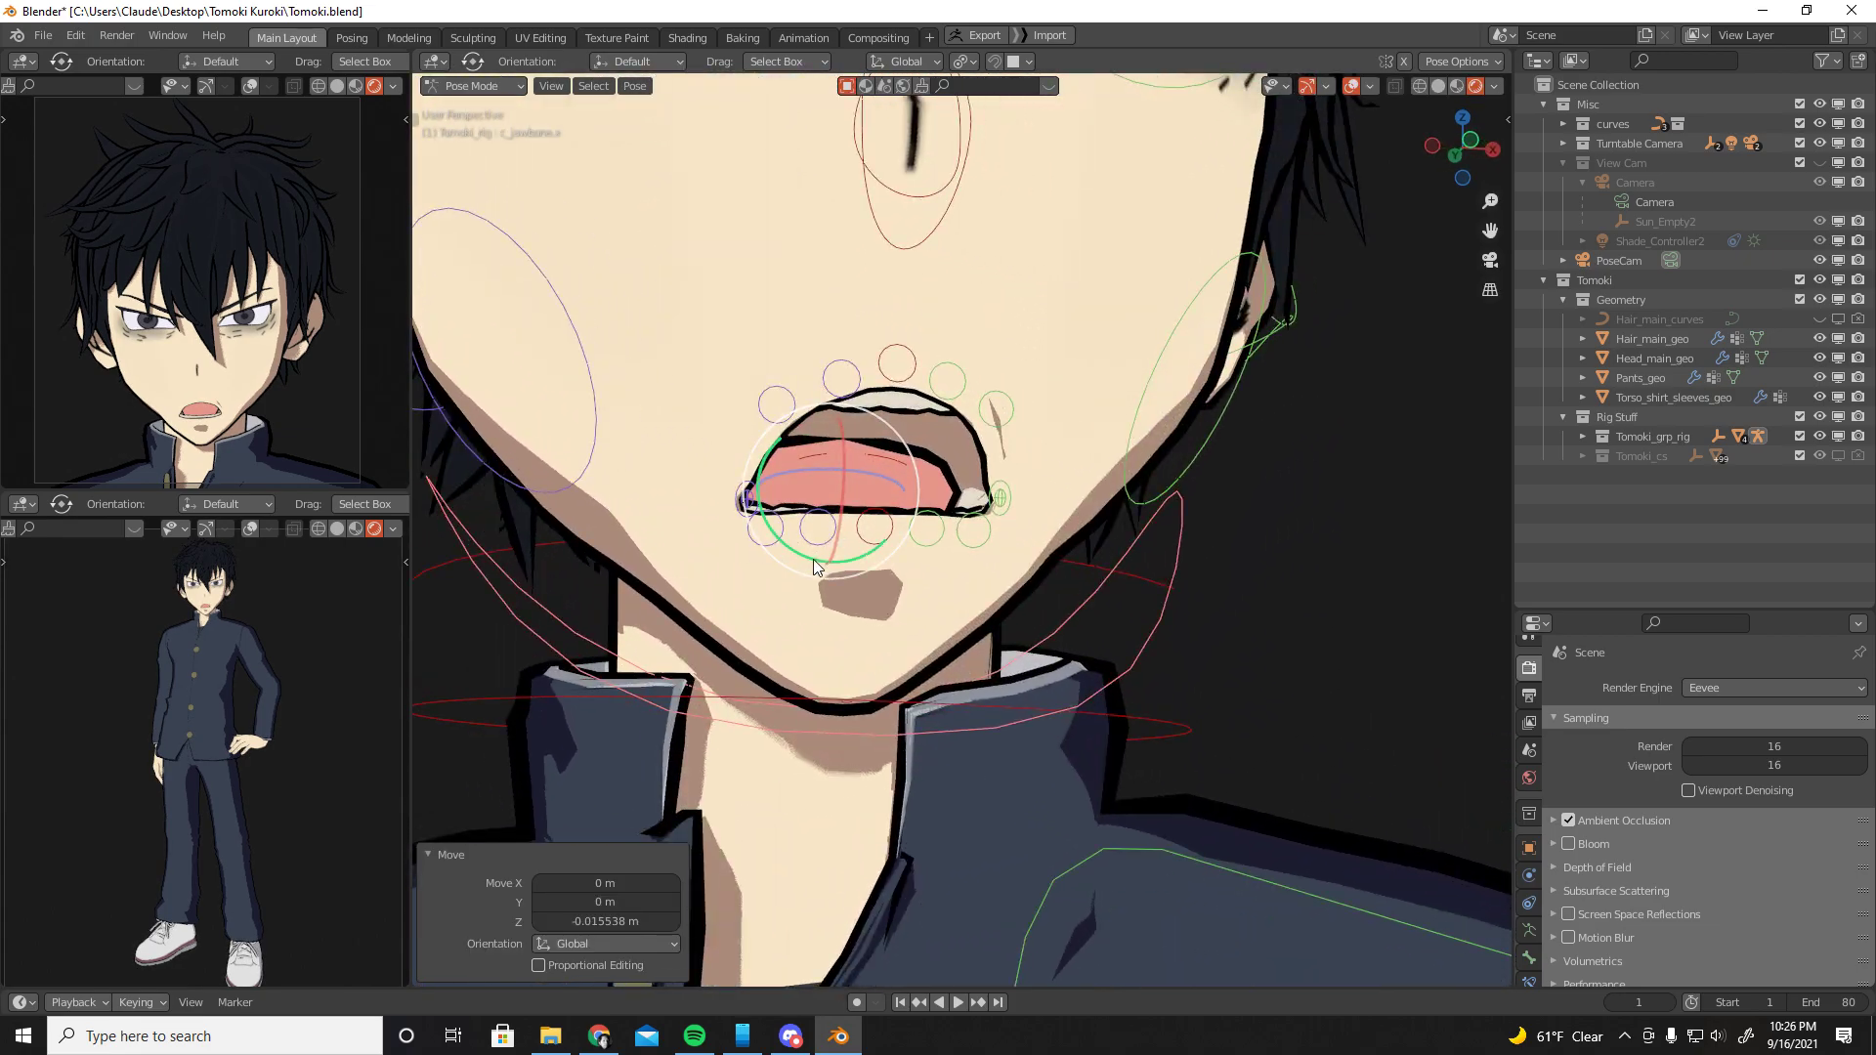
Move the right lip-corner control up and slightly outward to skew the open mouth
click(738, 521)
key(g)
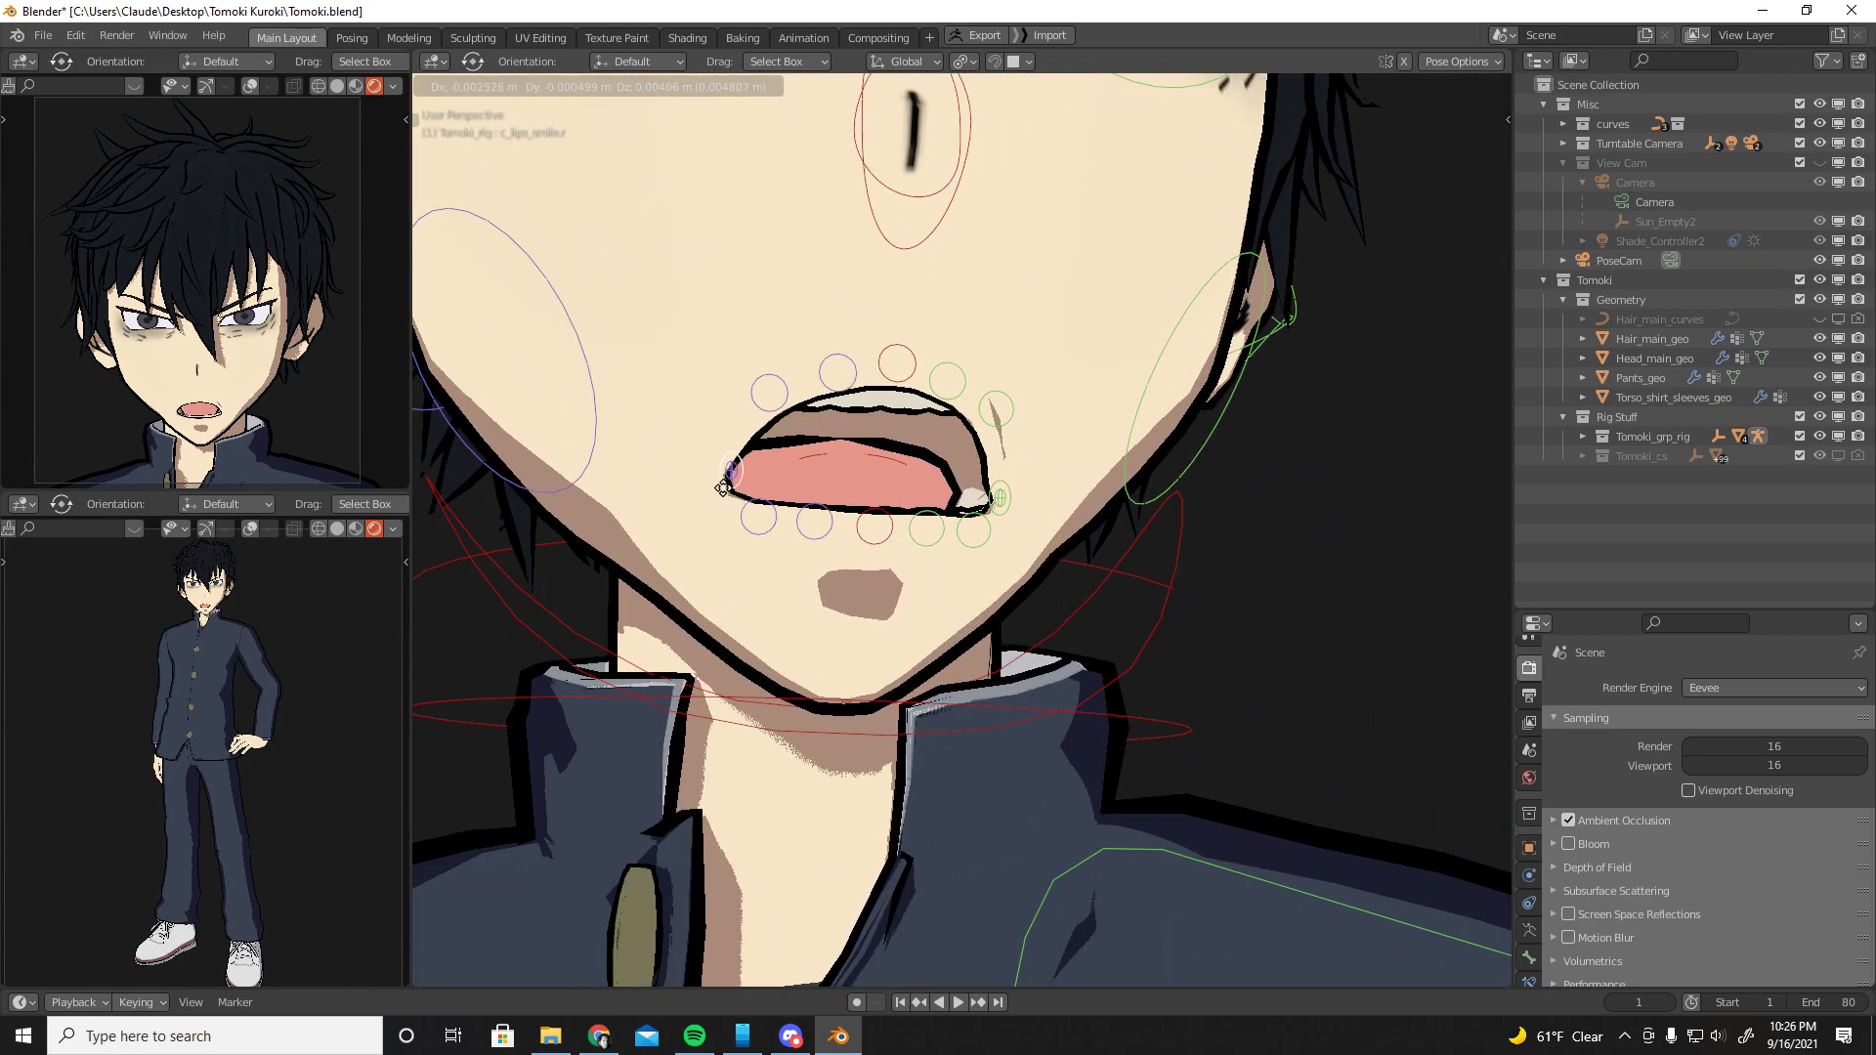
click(719, 405)
middle_drag(719, 405, 830, 459)
mouse_move(1173, 313)
middle_down()
mouse_move(1207, 299)
mouse_move(1128, 299)
mouse_move(1175, 317)
middle_up()
click(1176, 326)
scroll(1218, 386, down, 4)
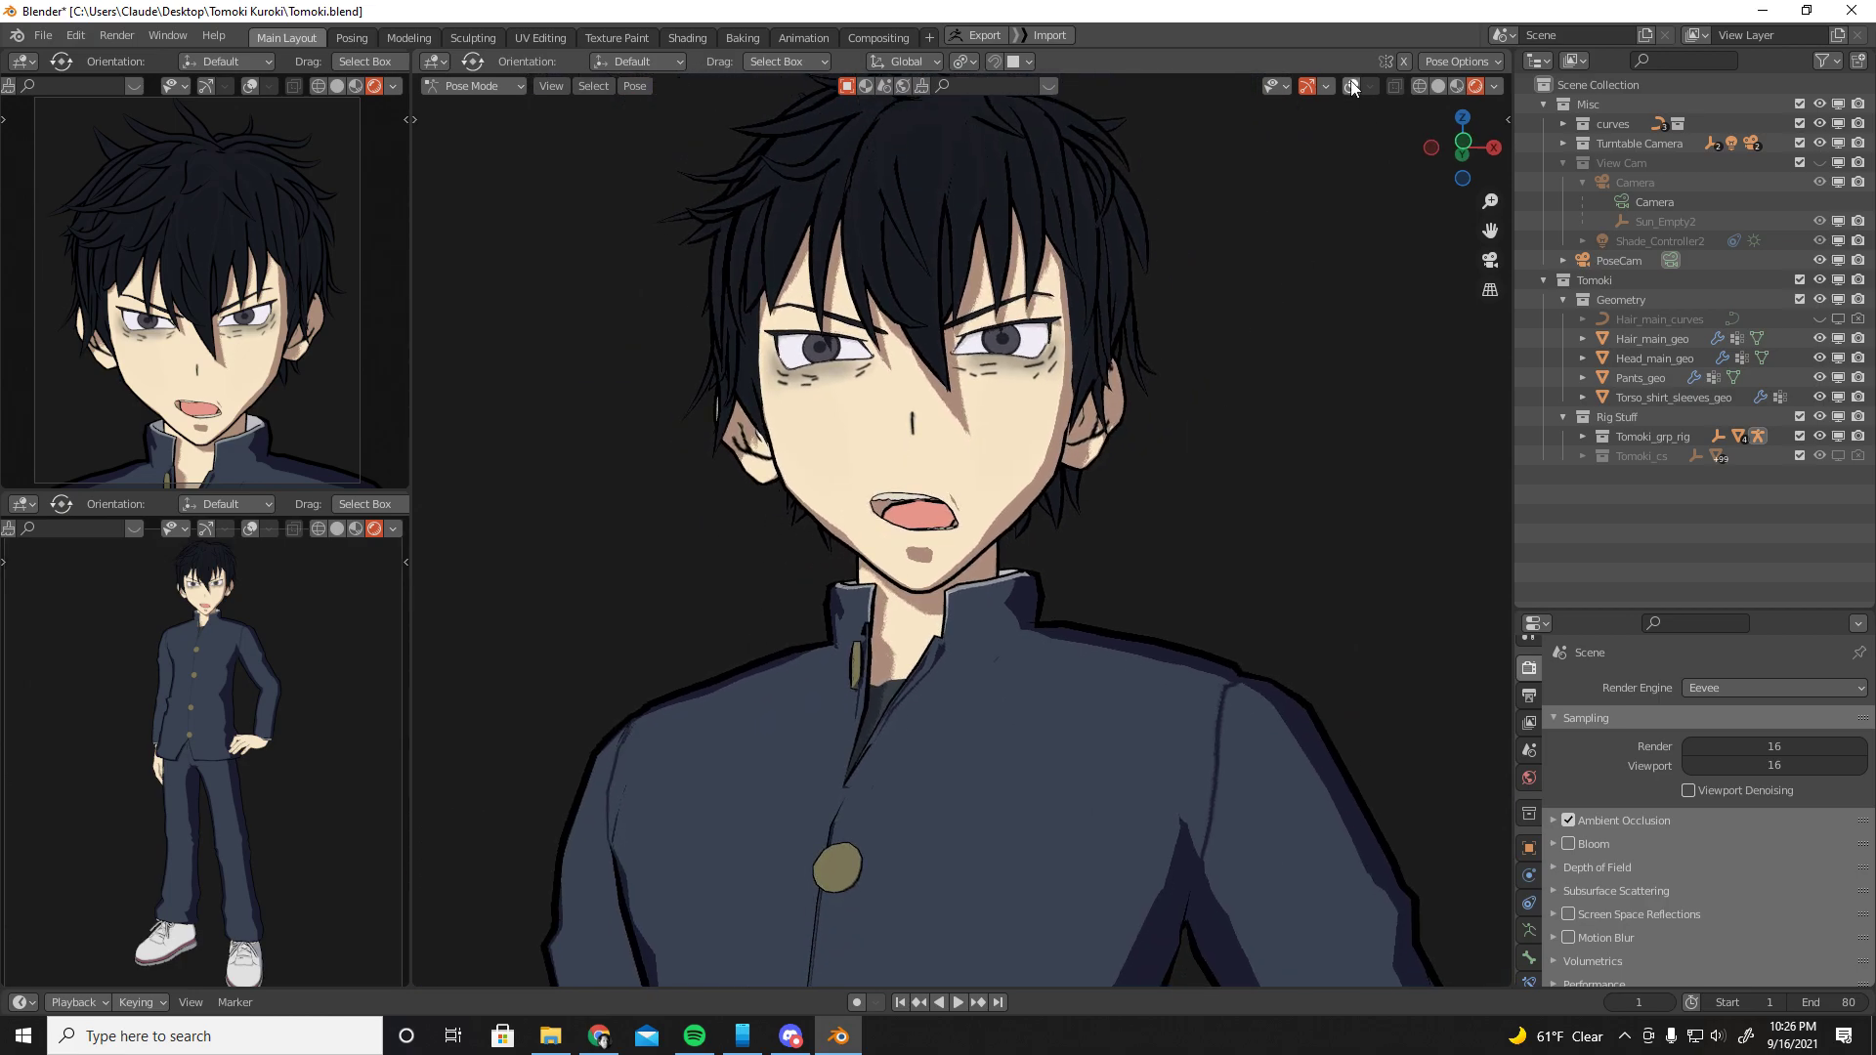
Show the overlays again, select the lip controls around the mouth and clear their location
click(1351, 86)
scroll(1227, 299, up, 5)
drag(966, 543, 967, 544)
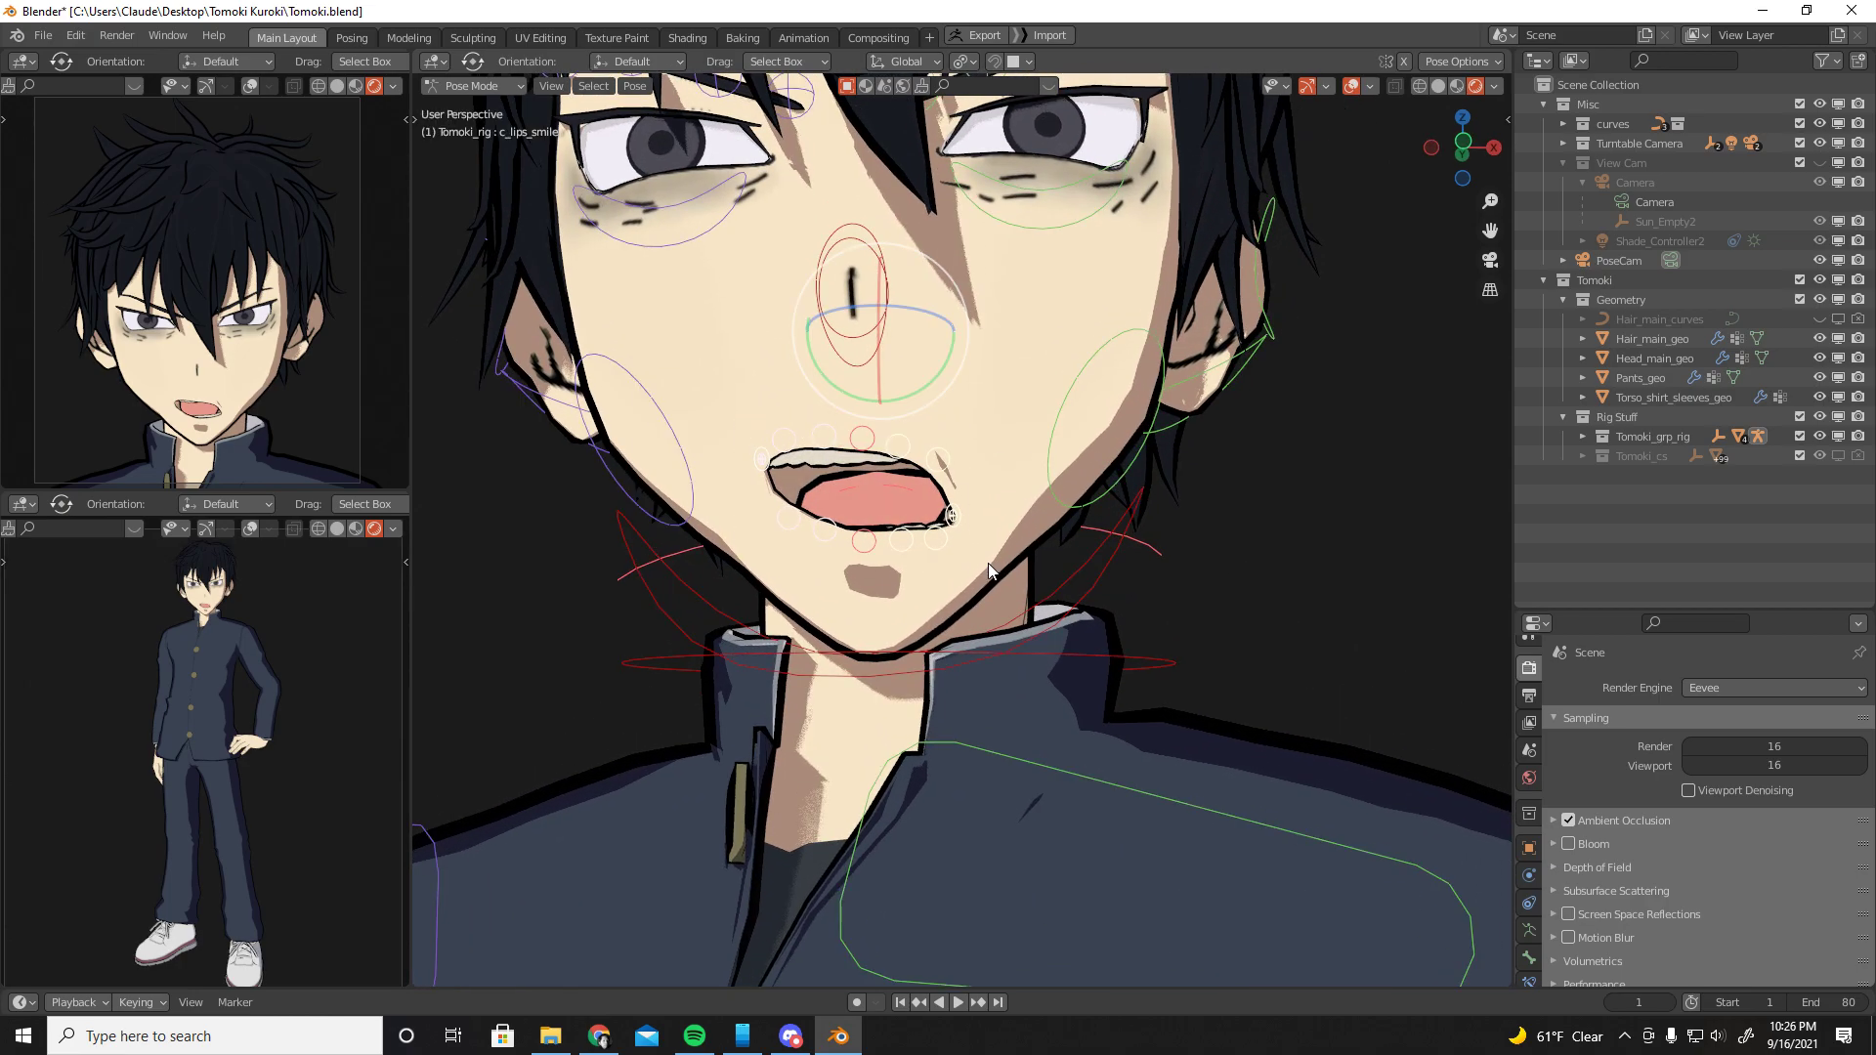
key(alt+g)
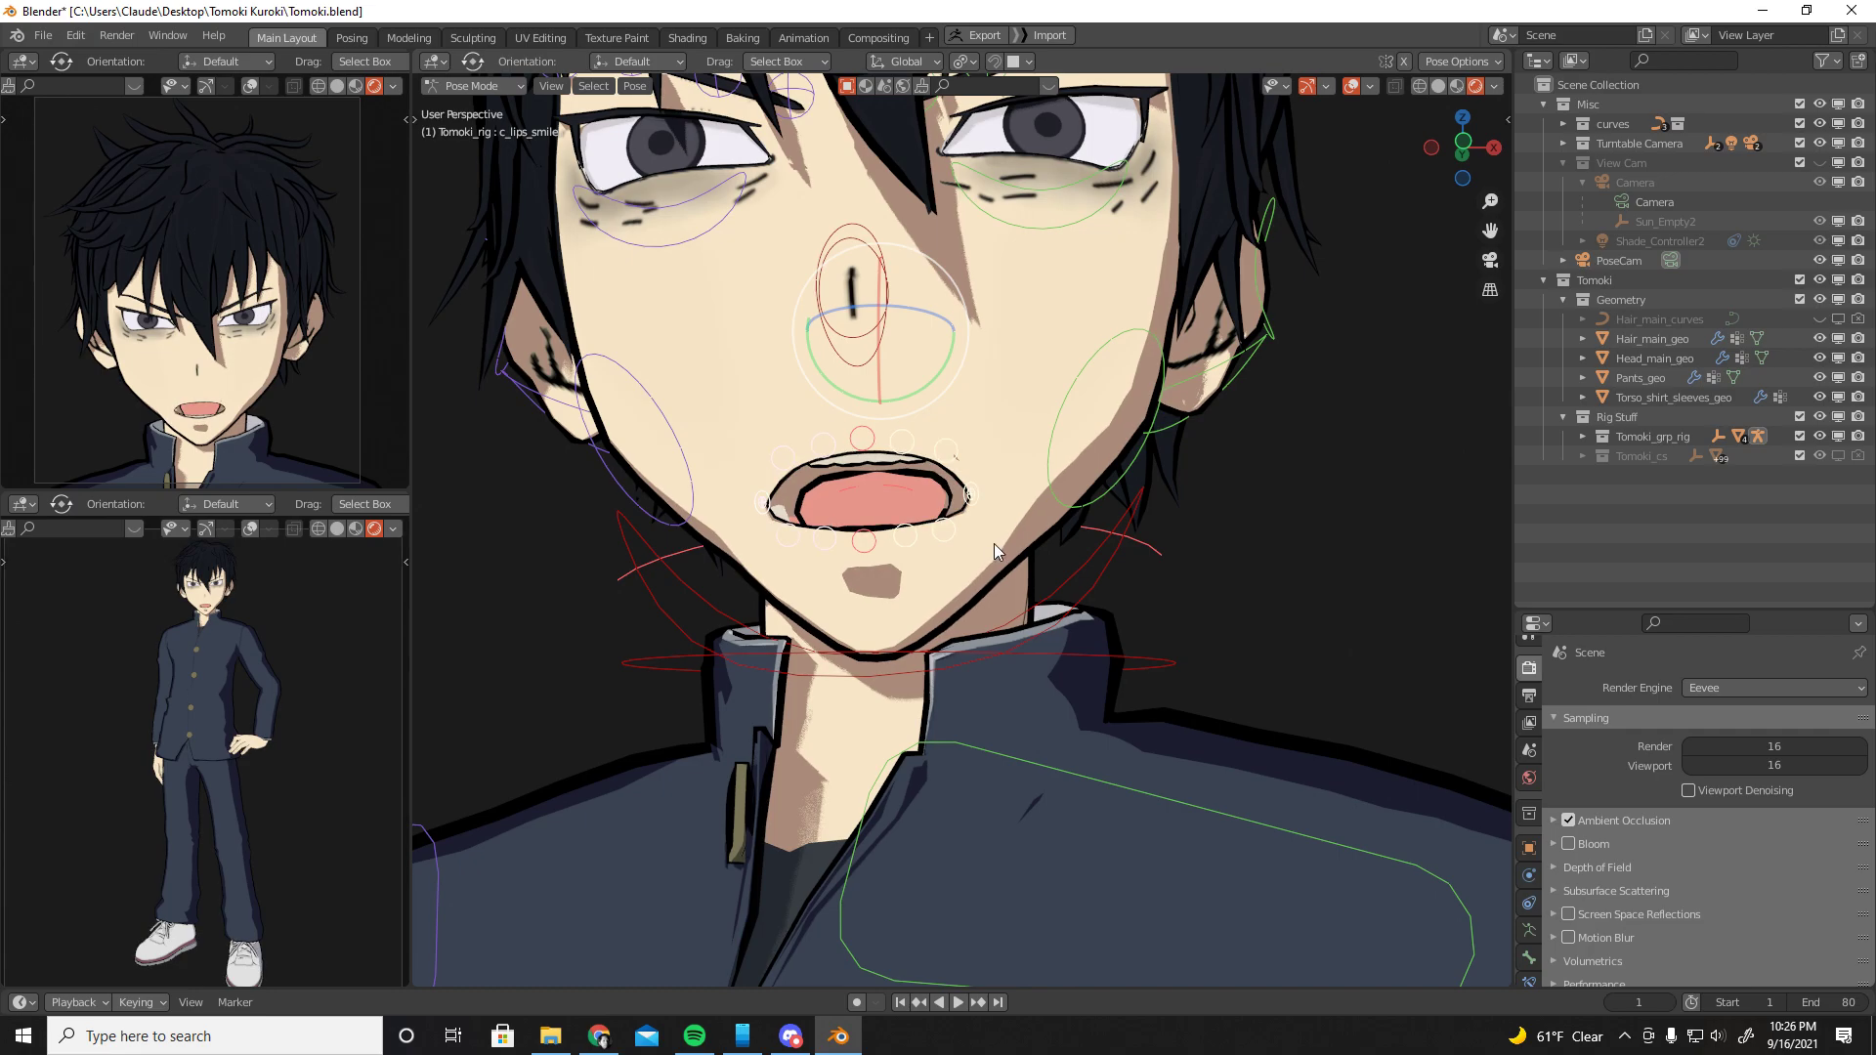
Pull the left lip-corner control downward on the open mouth
middle_drag(1184, 553, 1200, 553)
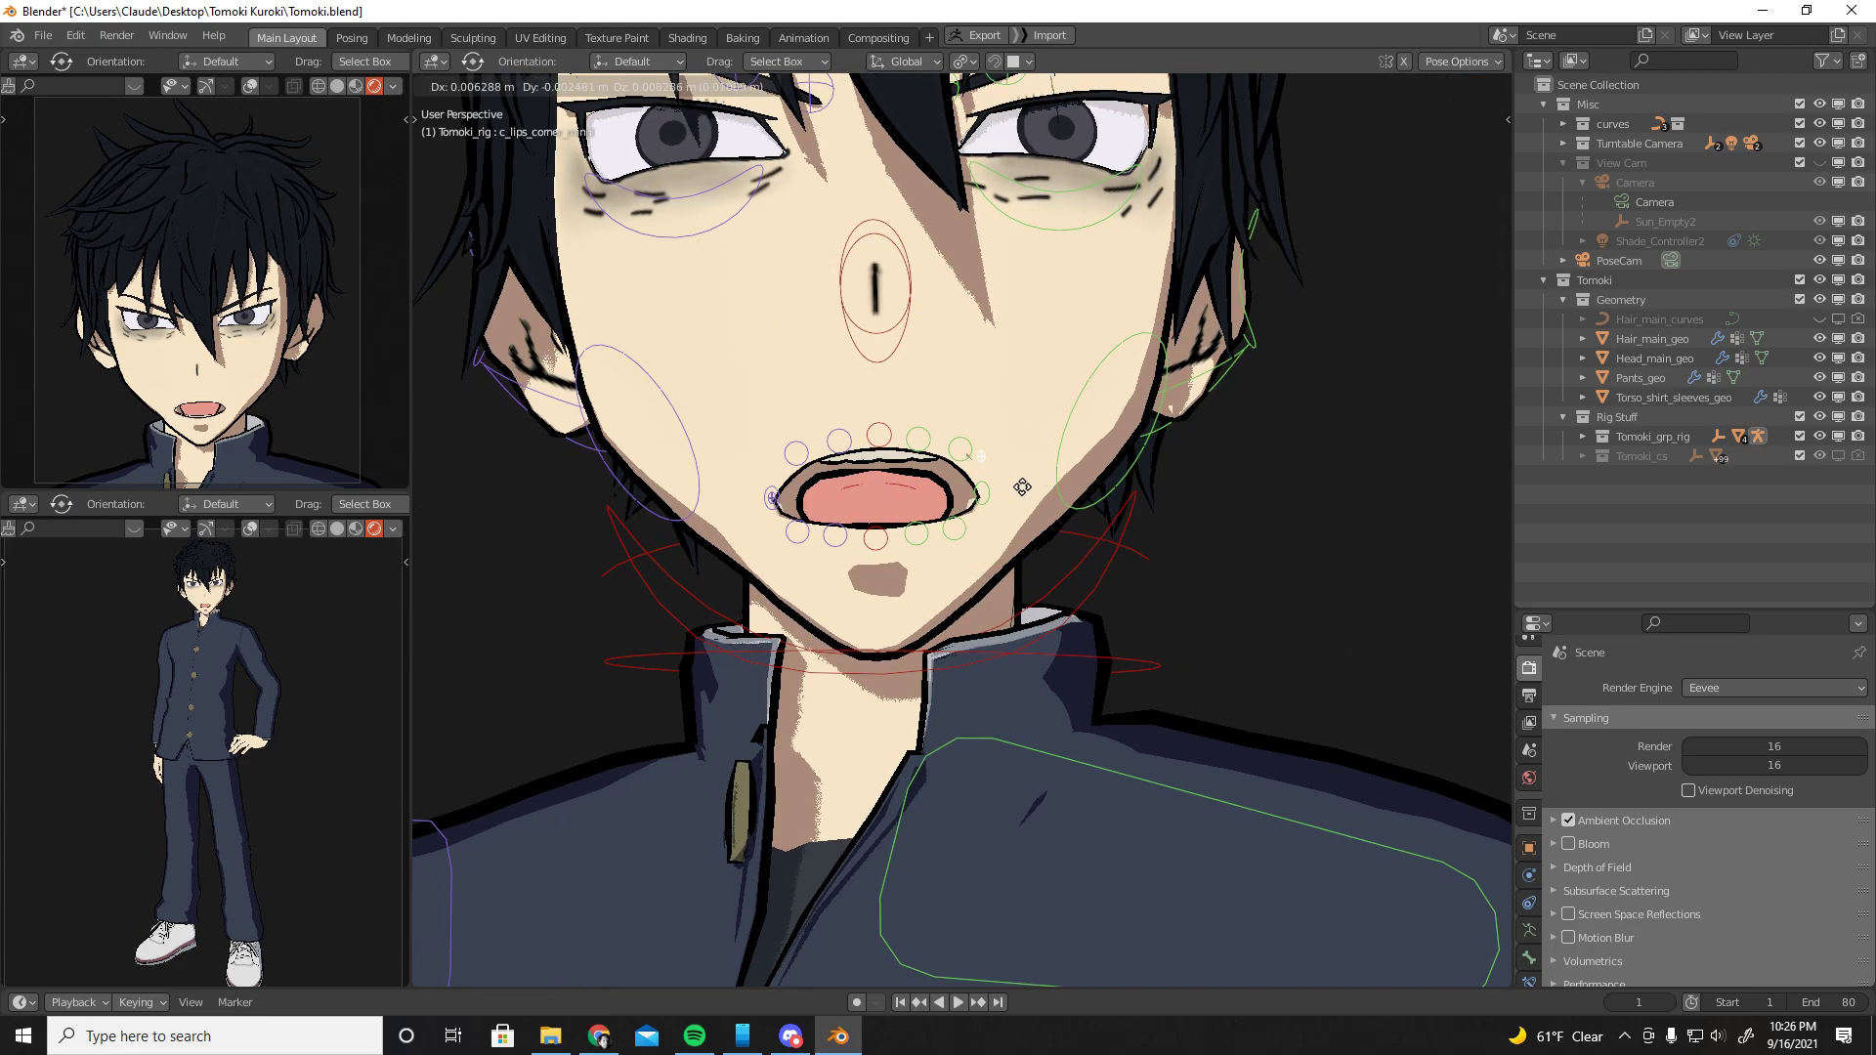
click(989, 504)
key(g)
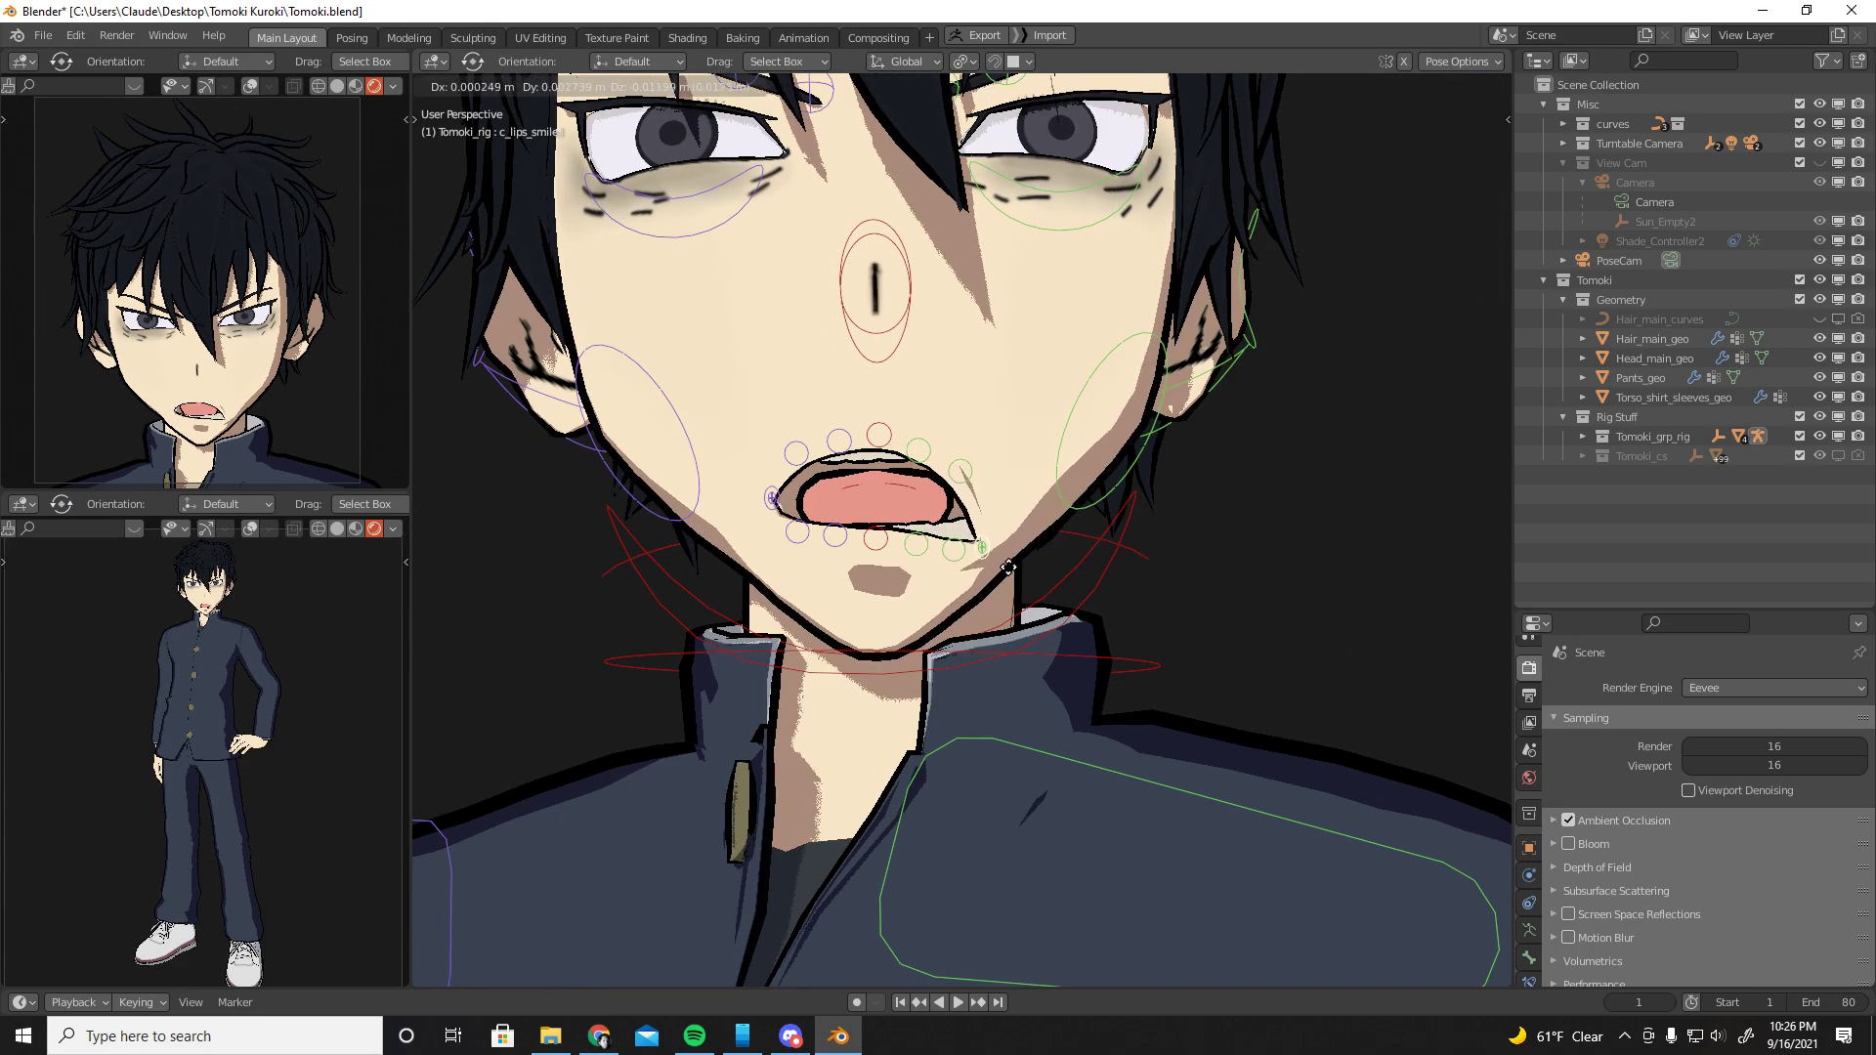
click(1012, 559)
Close the mouth by selecting the jaw control and clearing its rotation
click(914, 672)
middle_drag(928, 674, 918, 577)
key(alt+r)
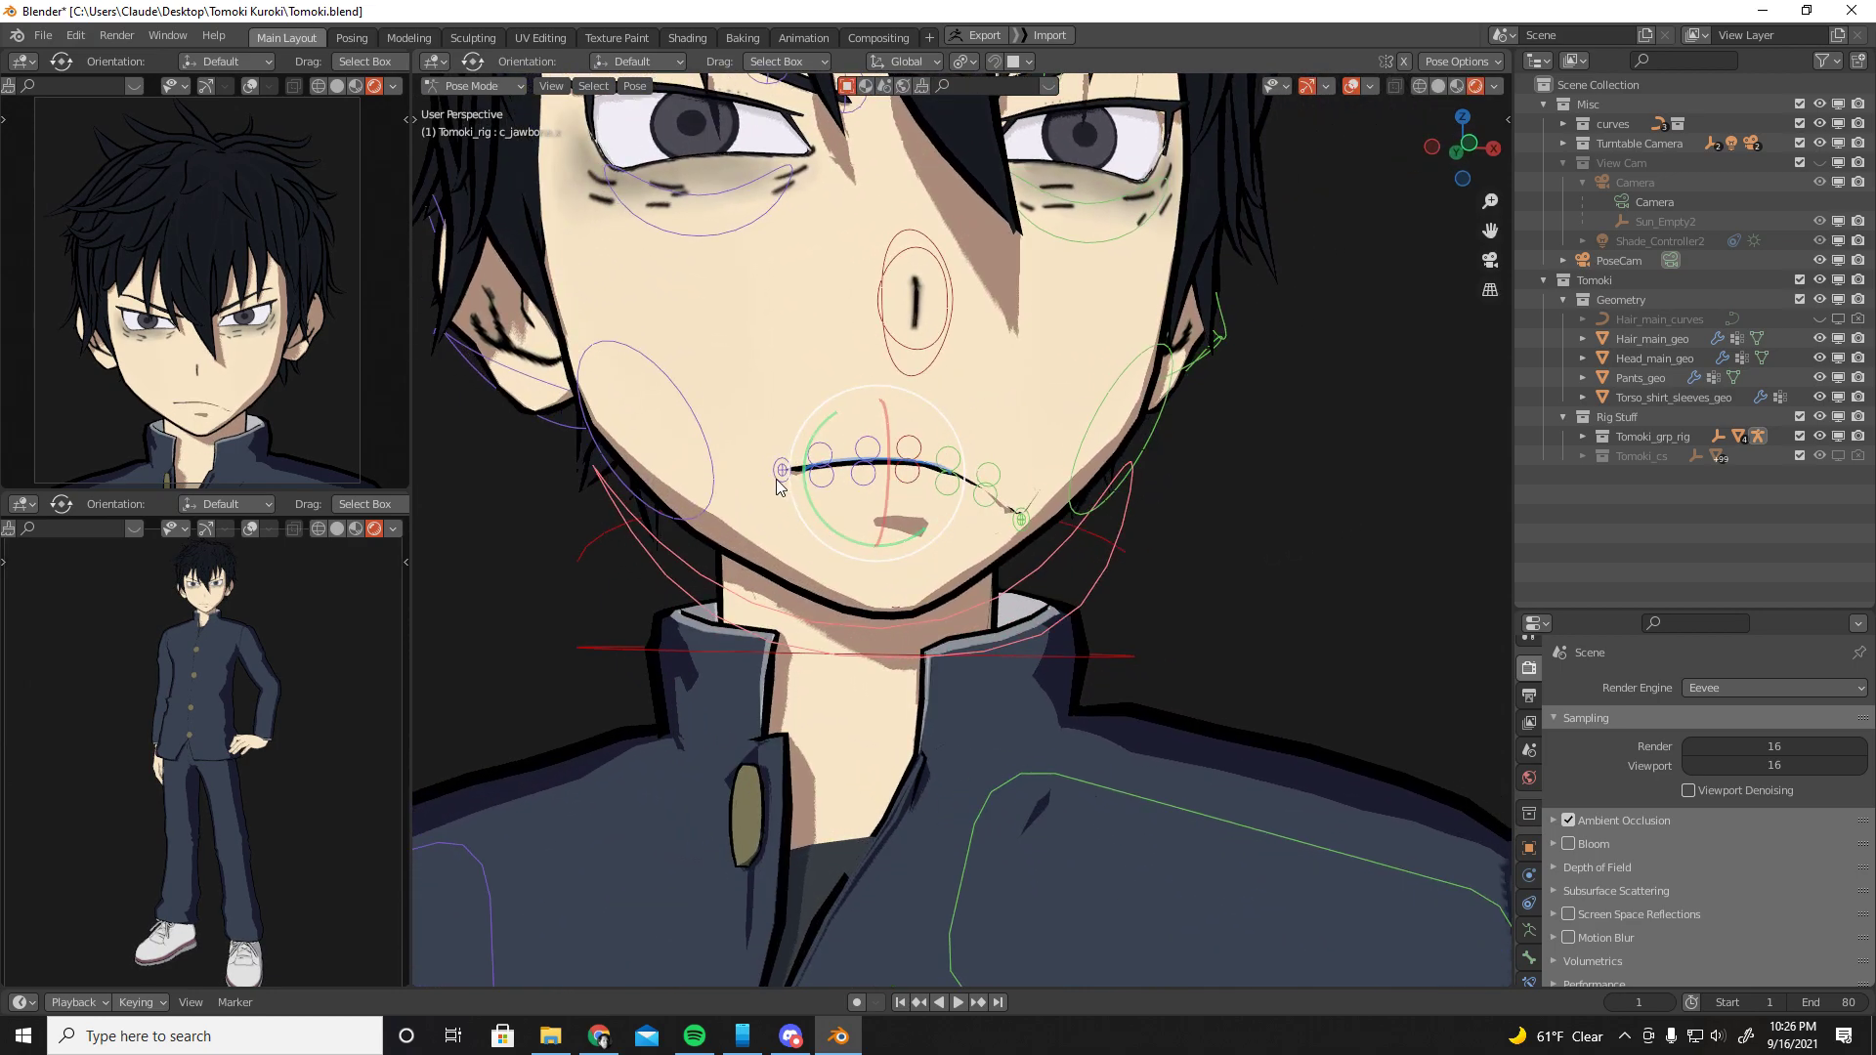
Lower the right lip corner of the closed mouth and fine-tune its position in the face close-up viewport
click(779, 481)
key(g)
click(783, 531)
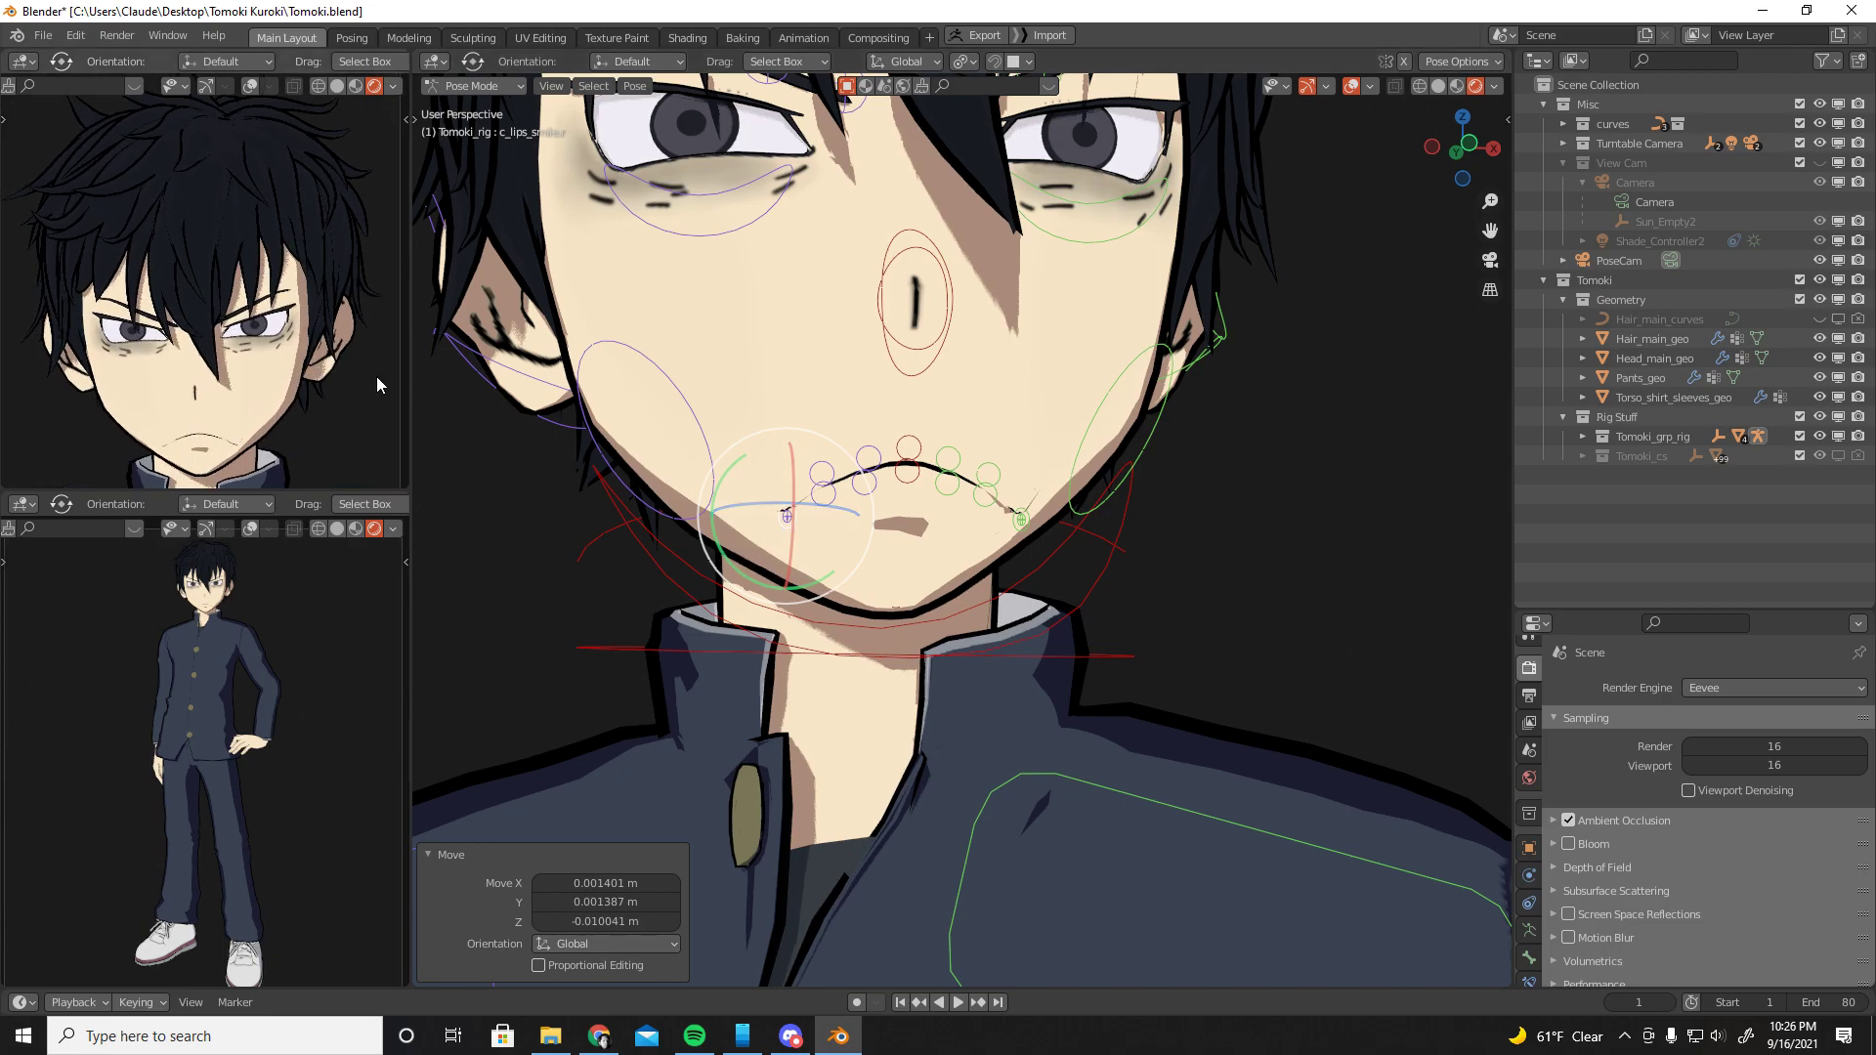
click(284, 438)
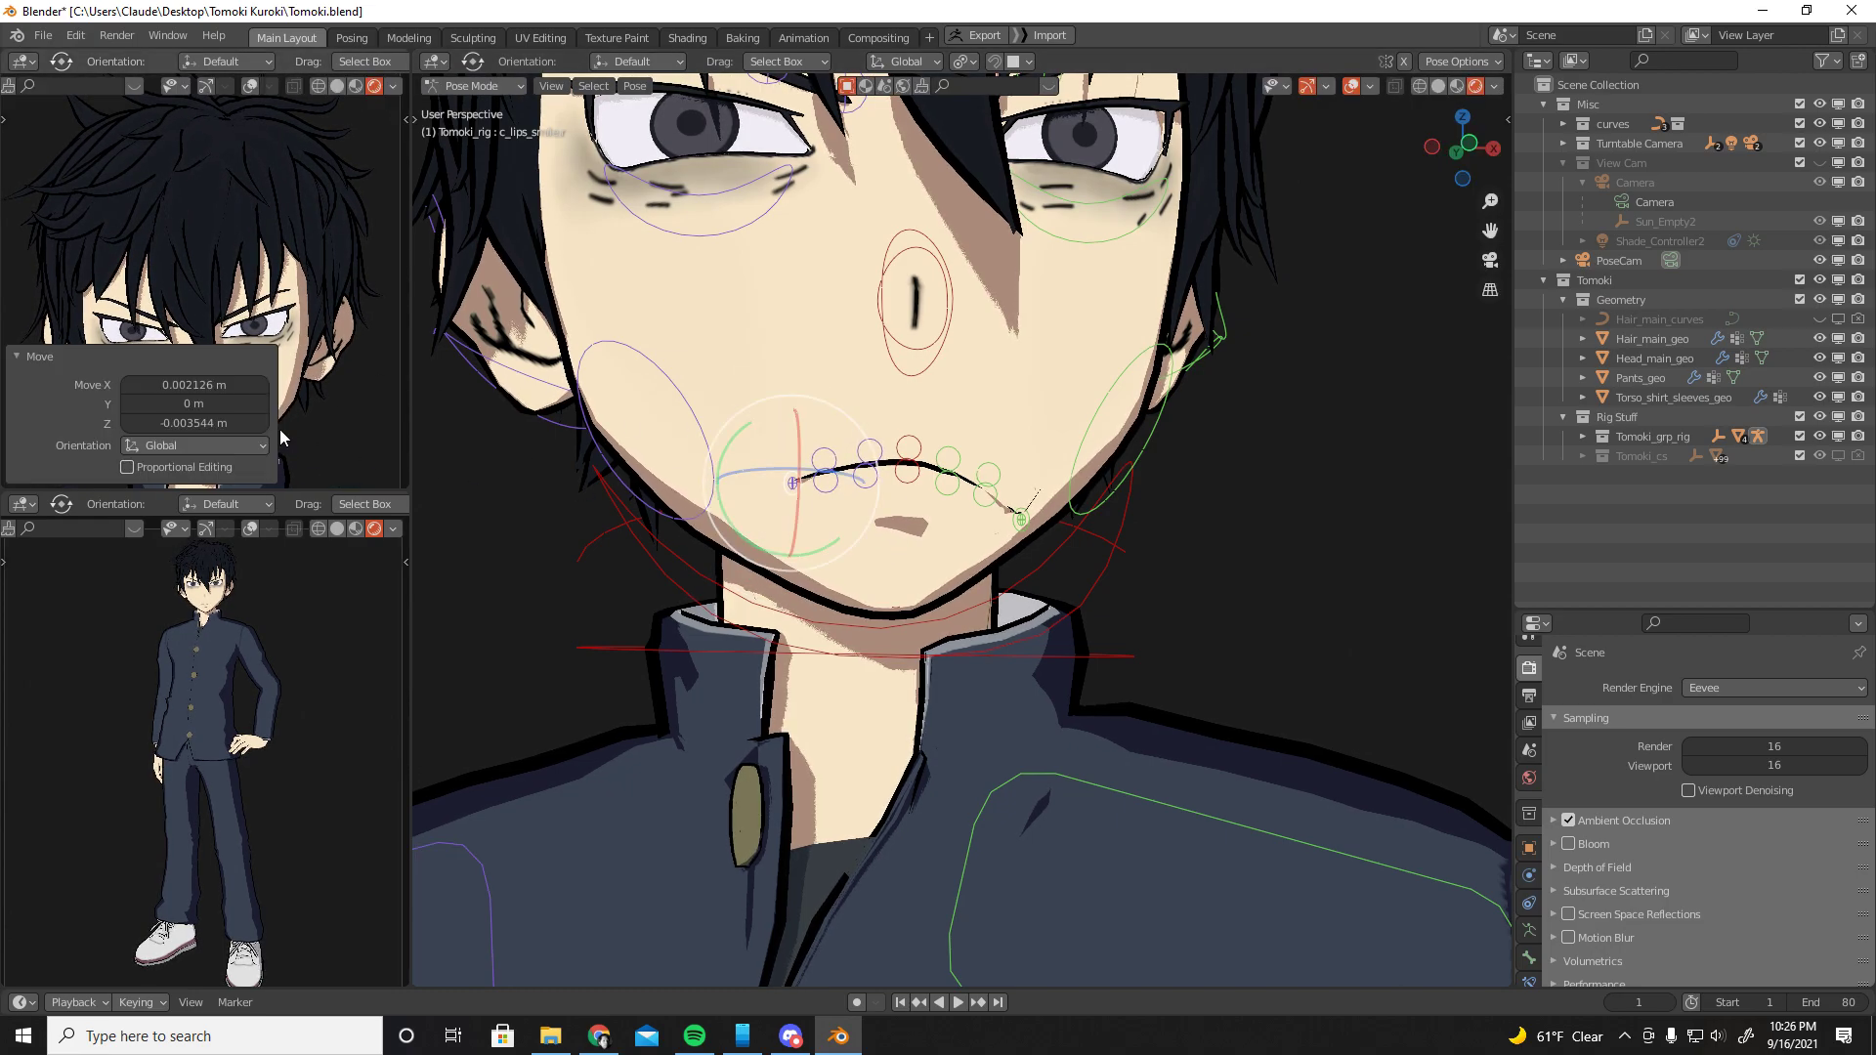
Raise the left lip-corner control about 0.011 m to straighten the mouth line
click(1030, 526)
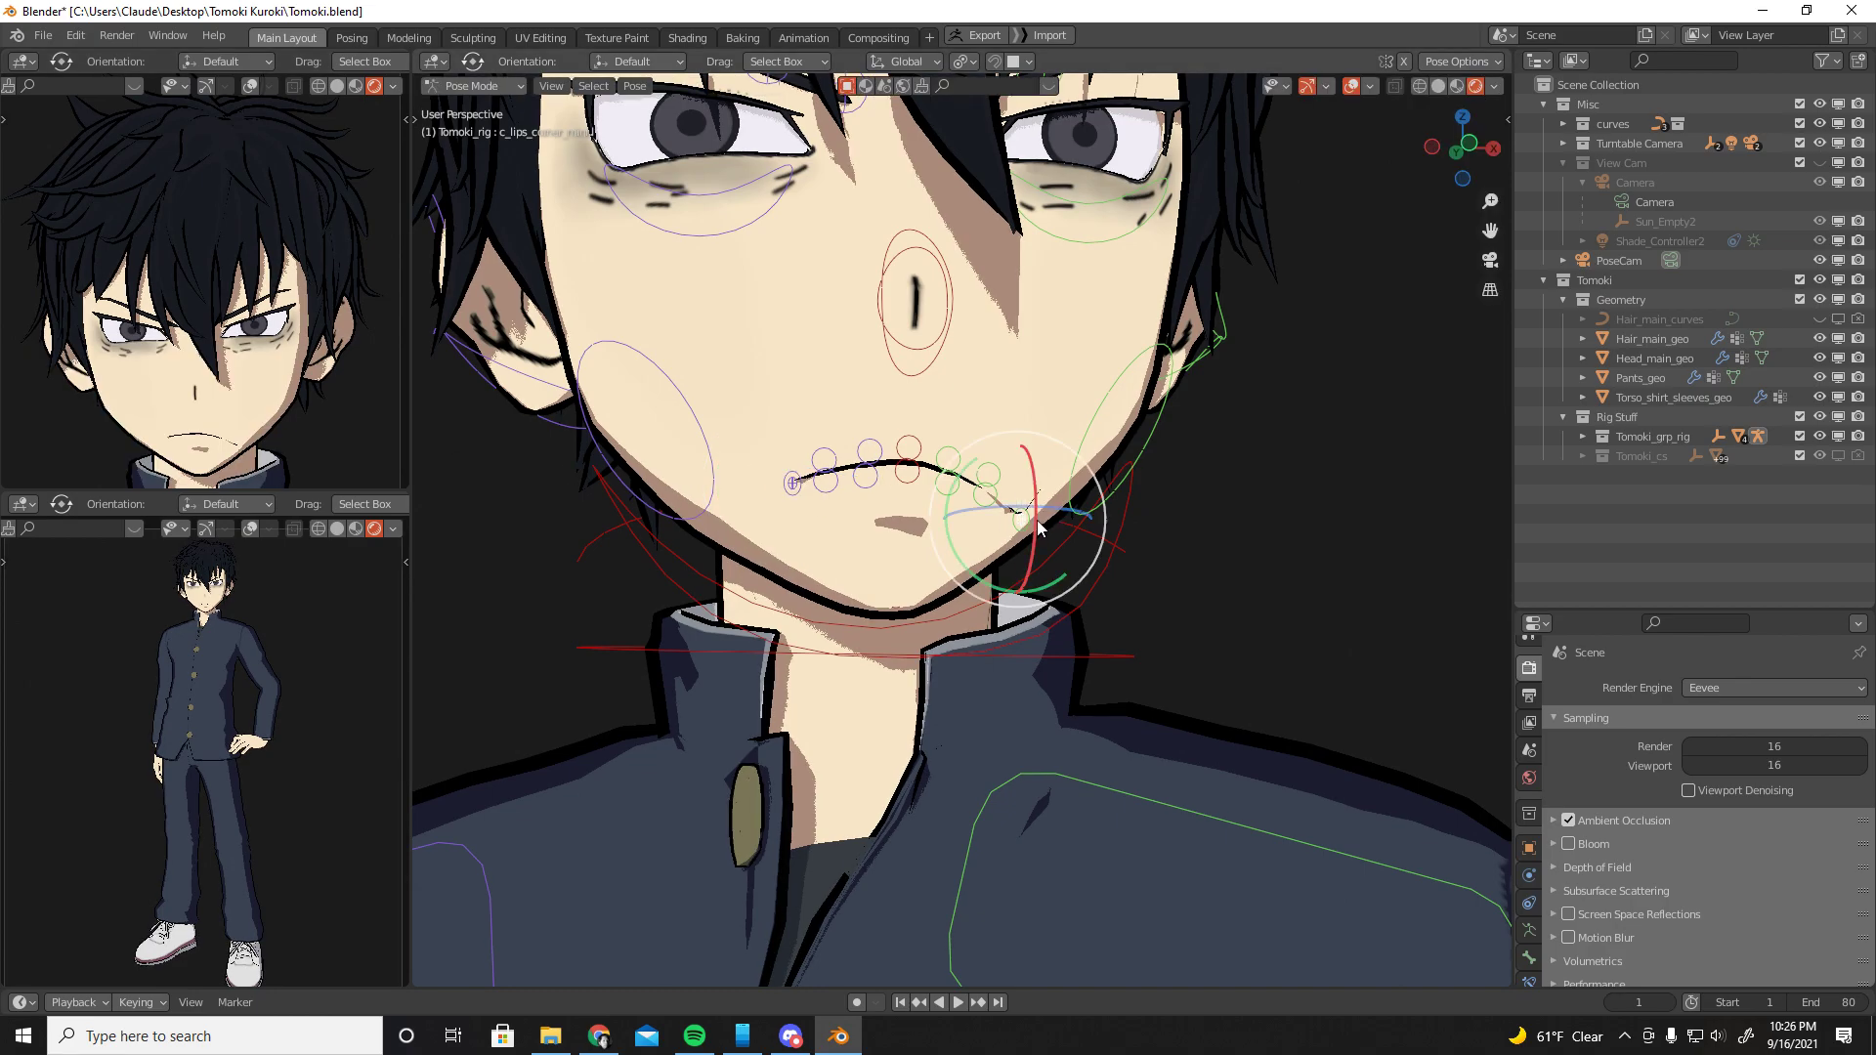
click(1030, 531)
key(g)
click(1045, 481)
scroll(1063, 455, down, 2)
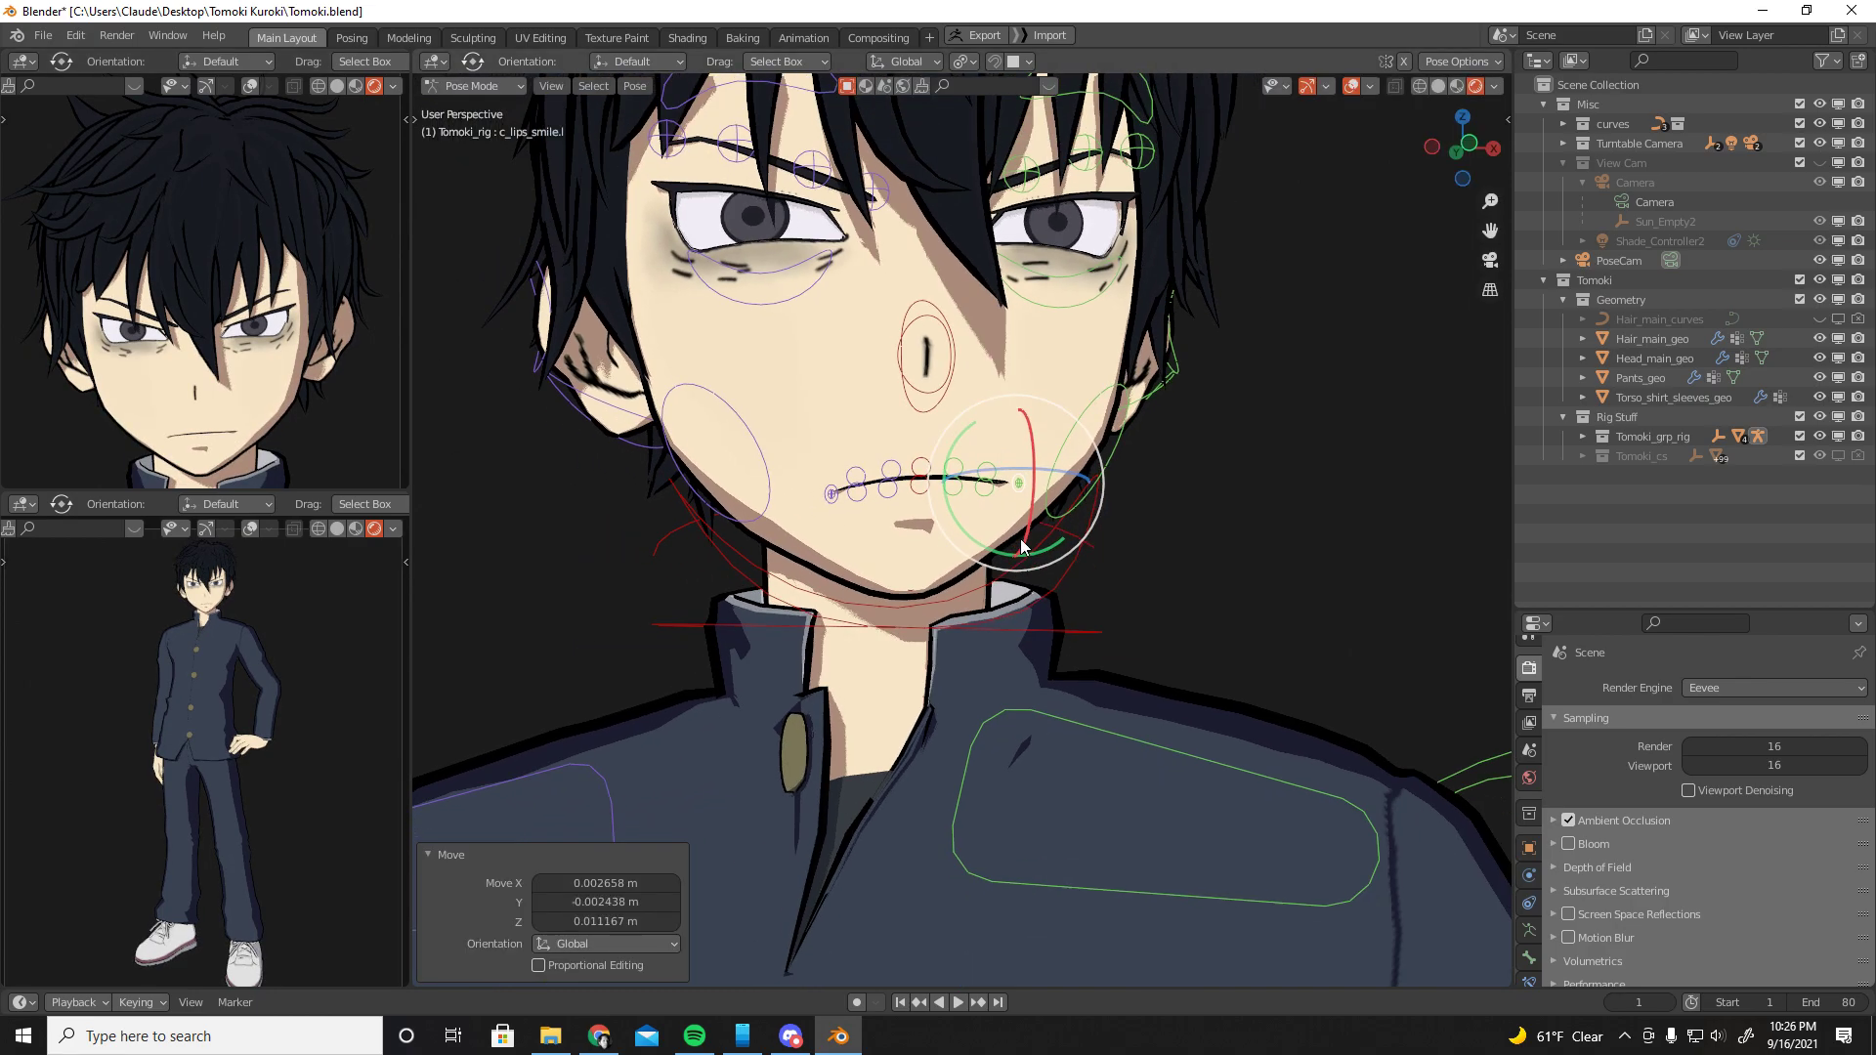
Move the left hand's IK control up and off the hip, and bring it about 0.2 m forward and 0.11 m inward
scroll(1082, 431, down, 8)
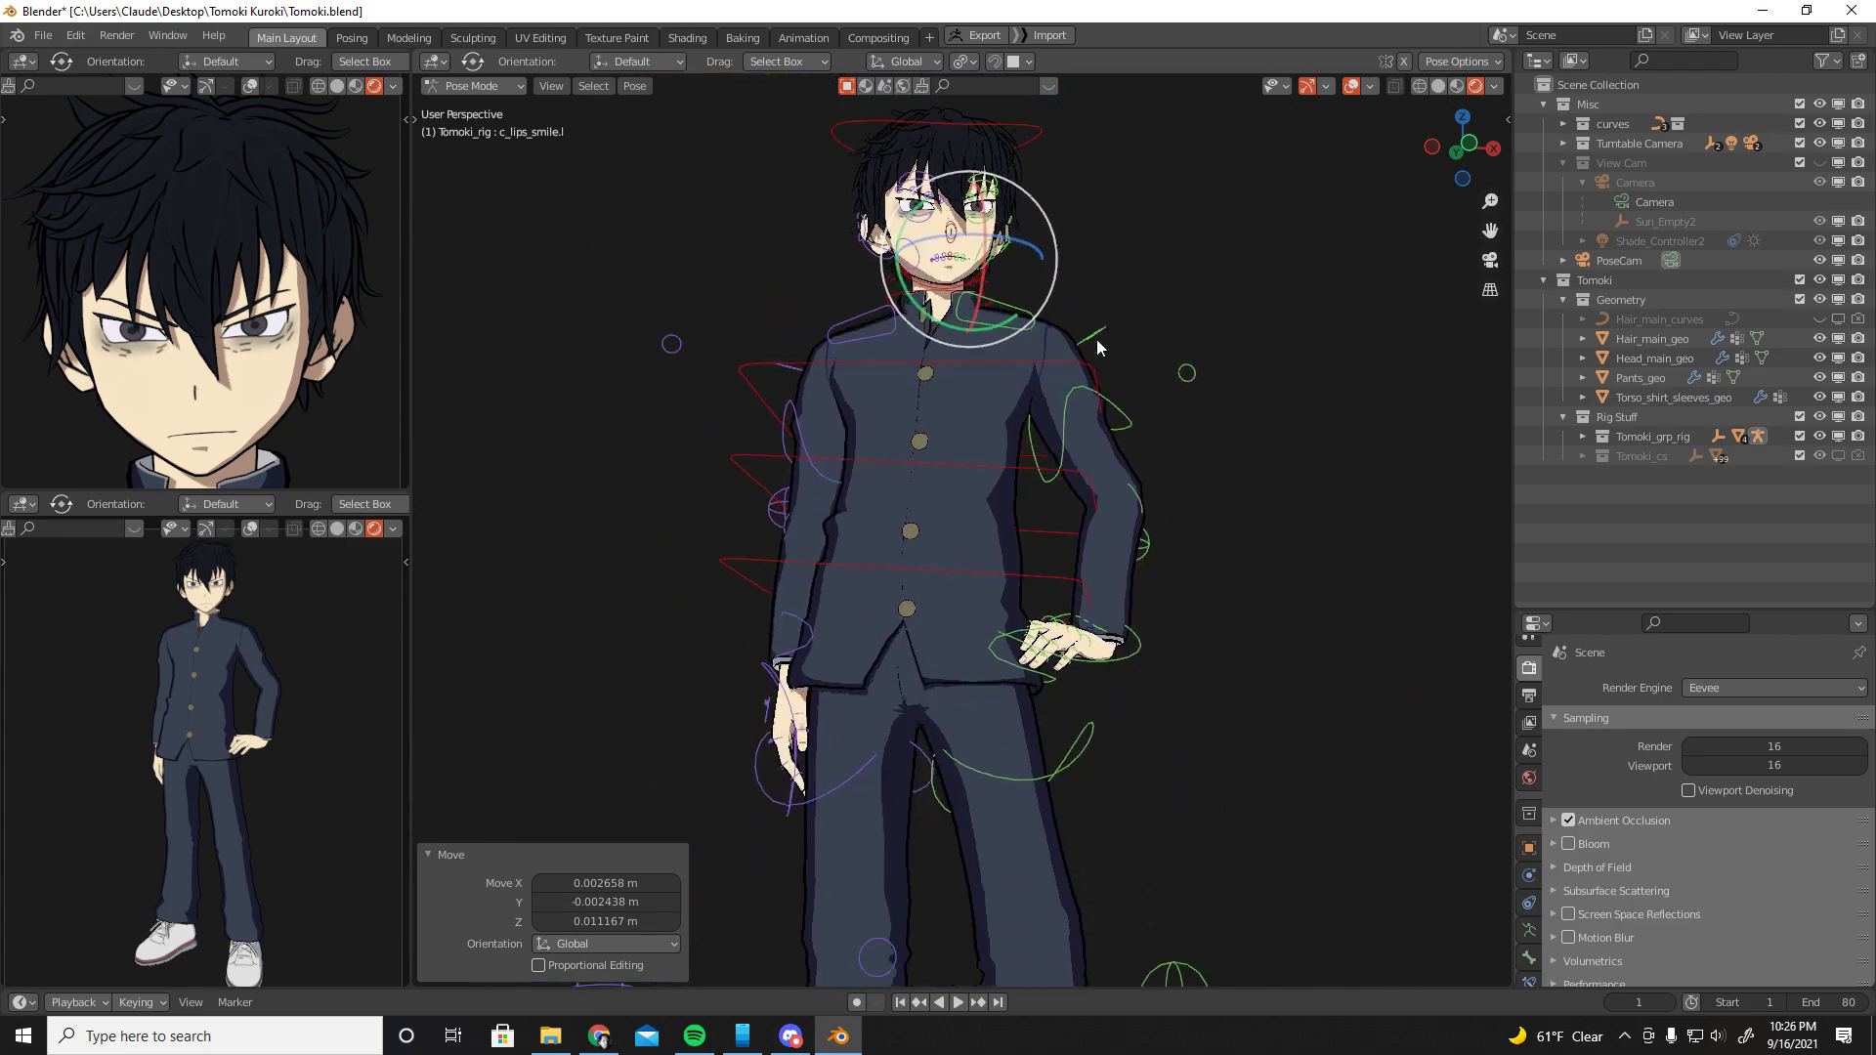
scroll(1084, 426, up, 7)
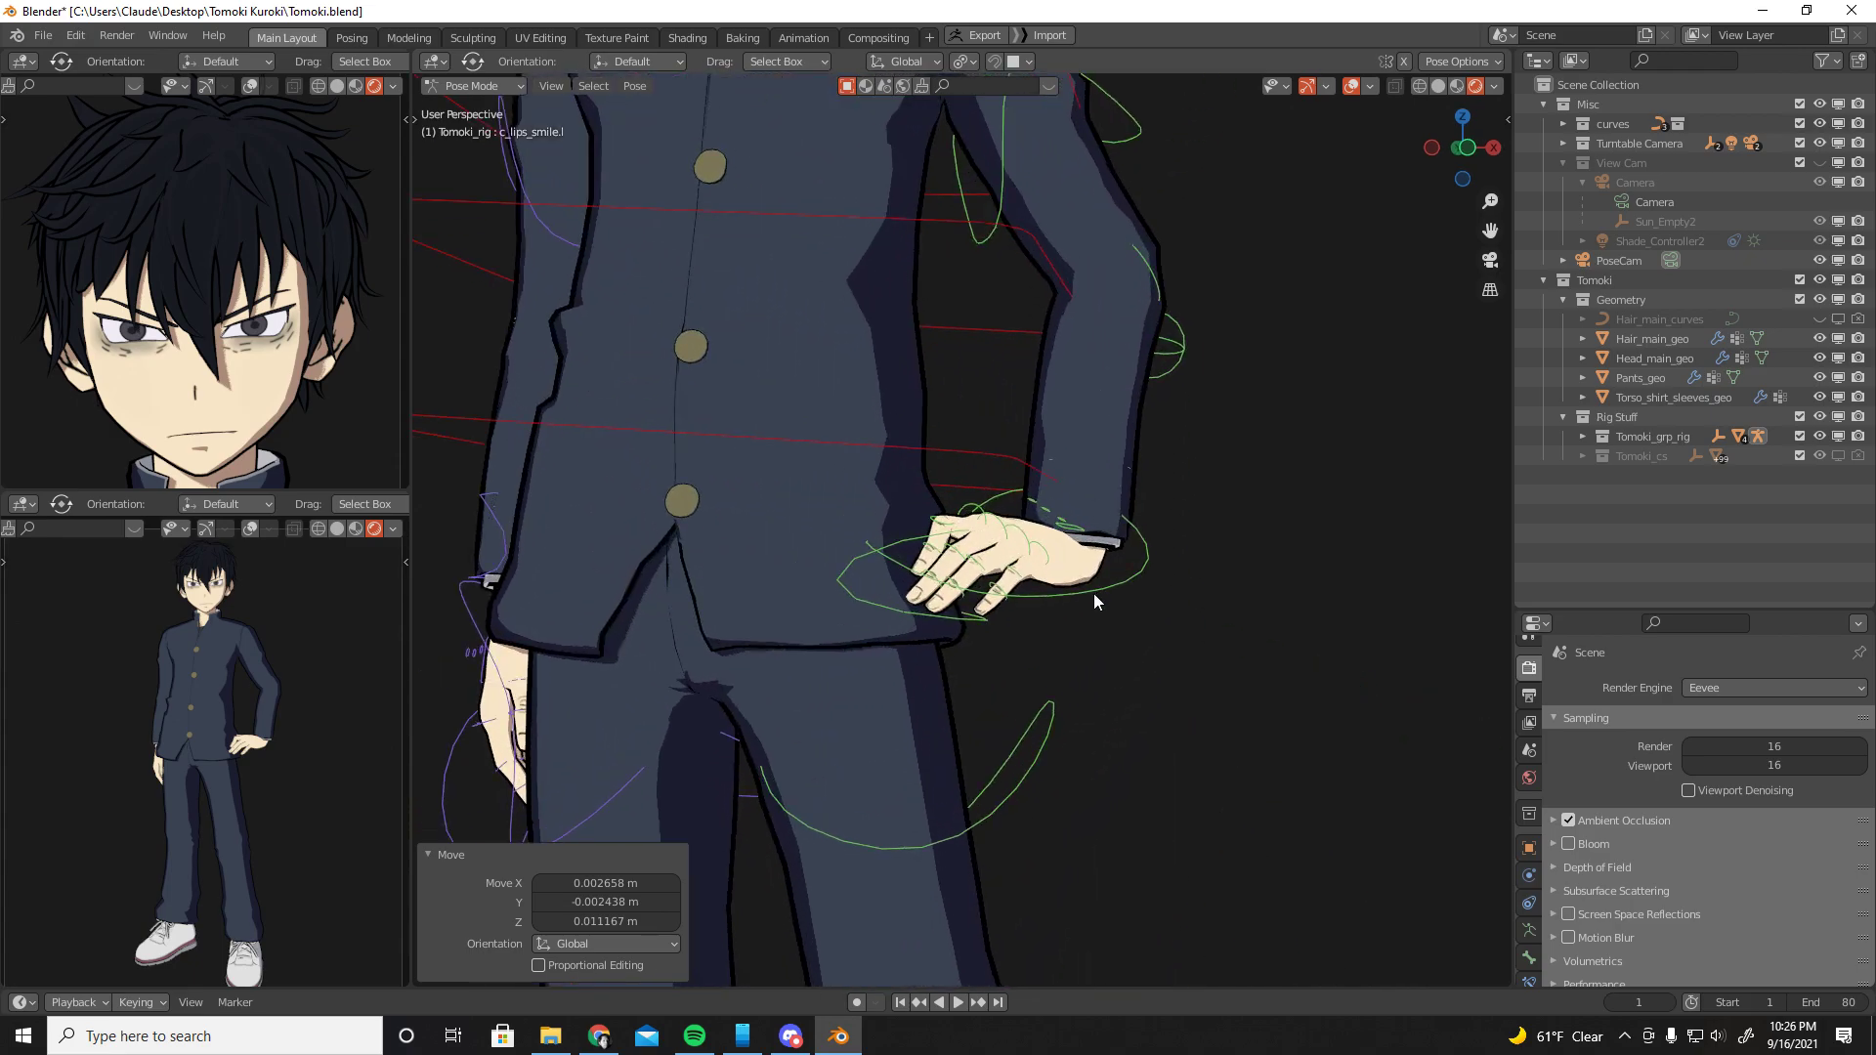
click(1135, 615)
key(g)
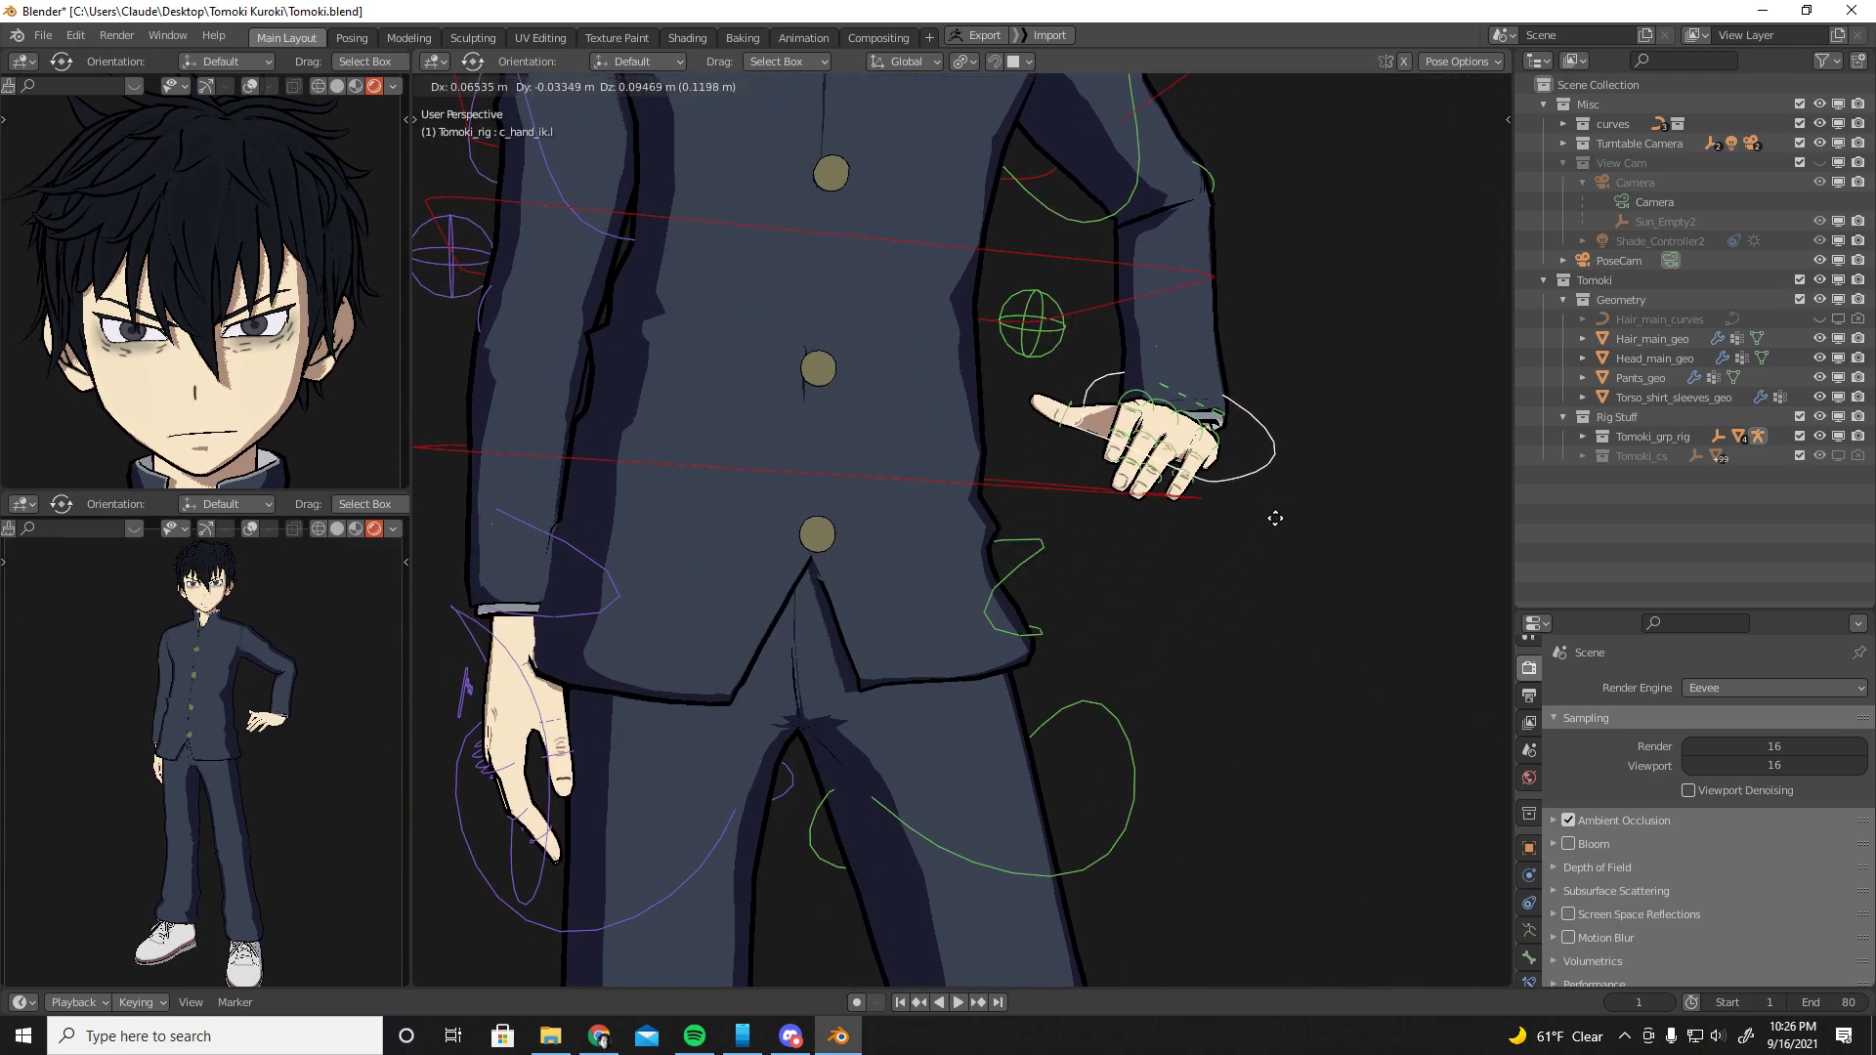
click(1268, 536)
middle_drag(1268, 532, 1061, 526)
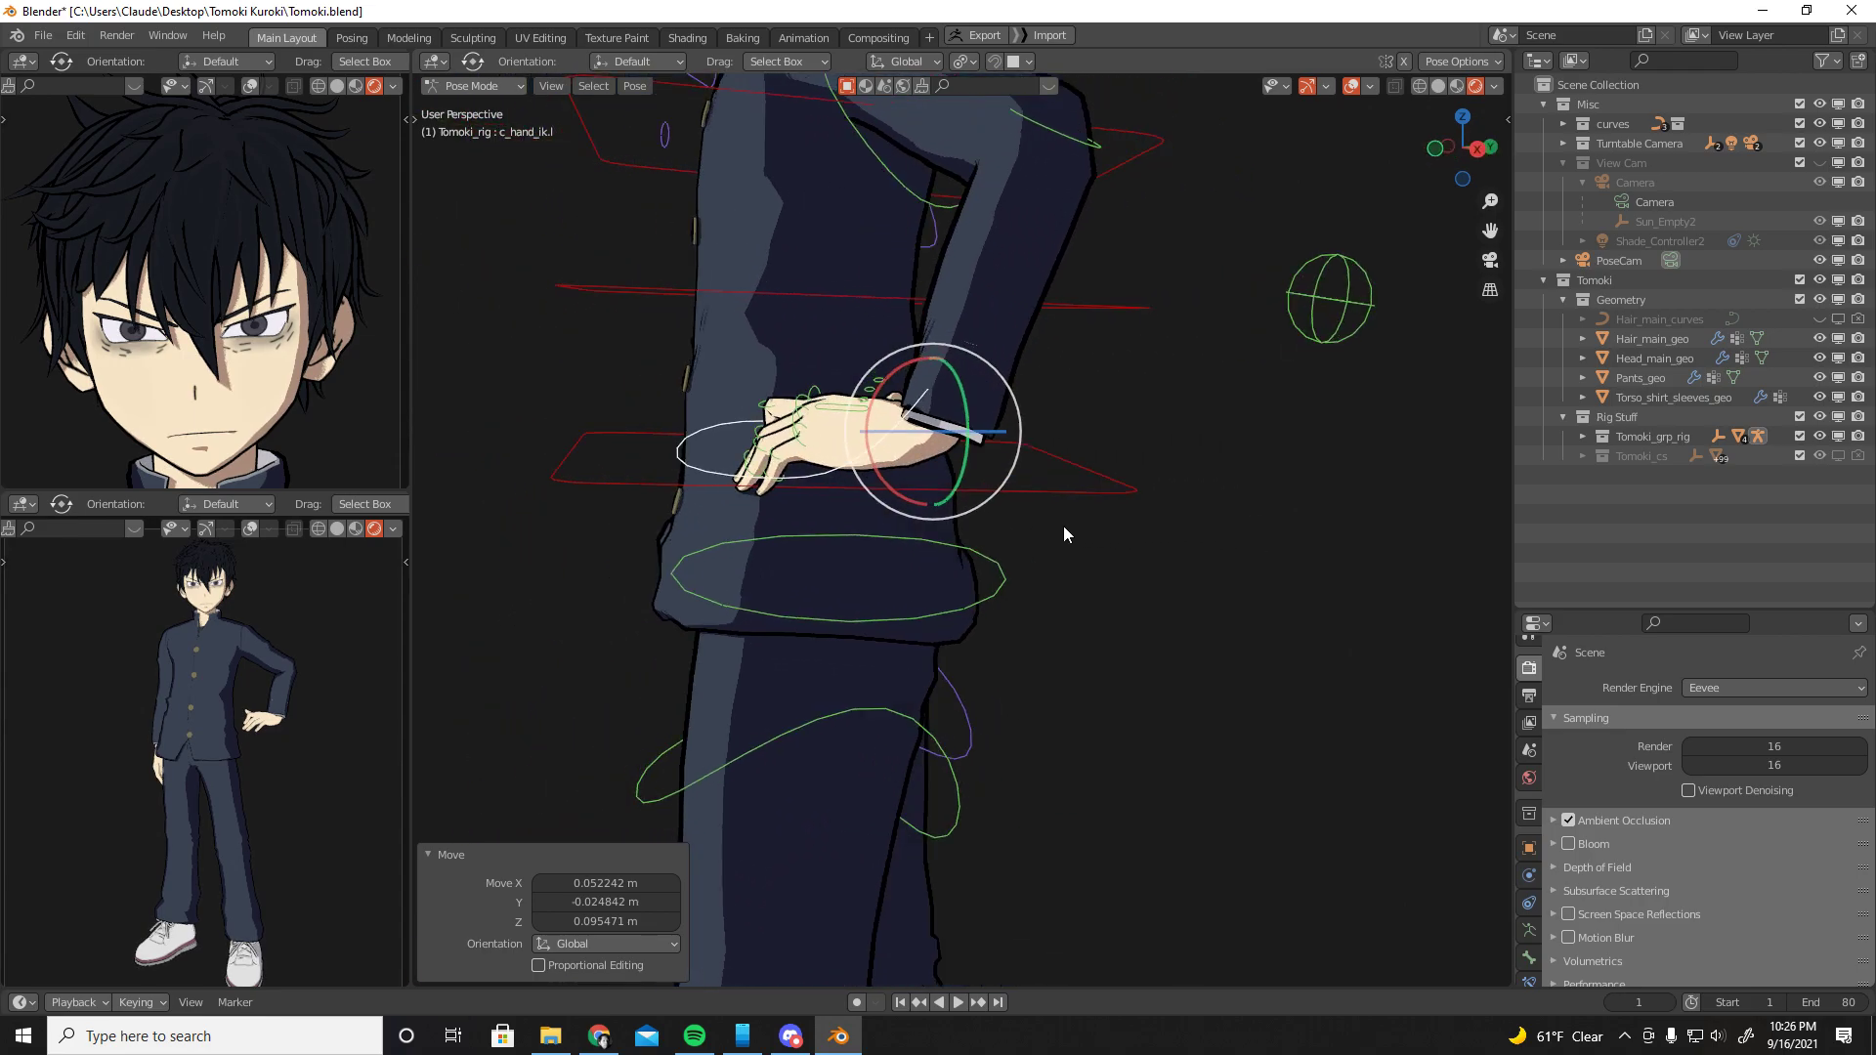
key(g)
click(772, 496)
middle_drag(771, 497, 1061, 572)
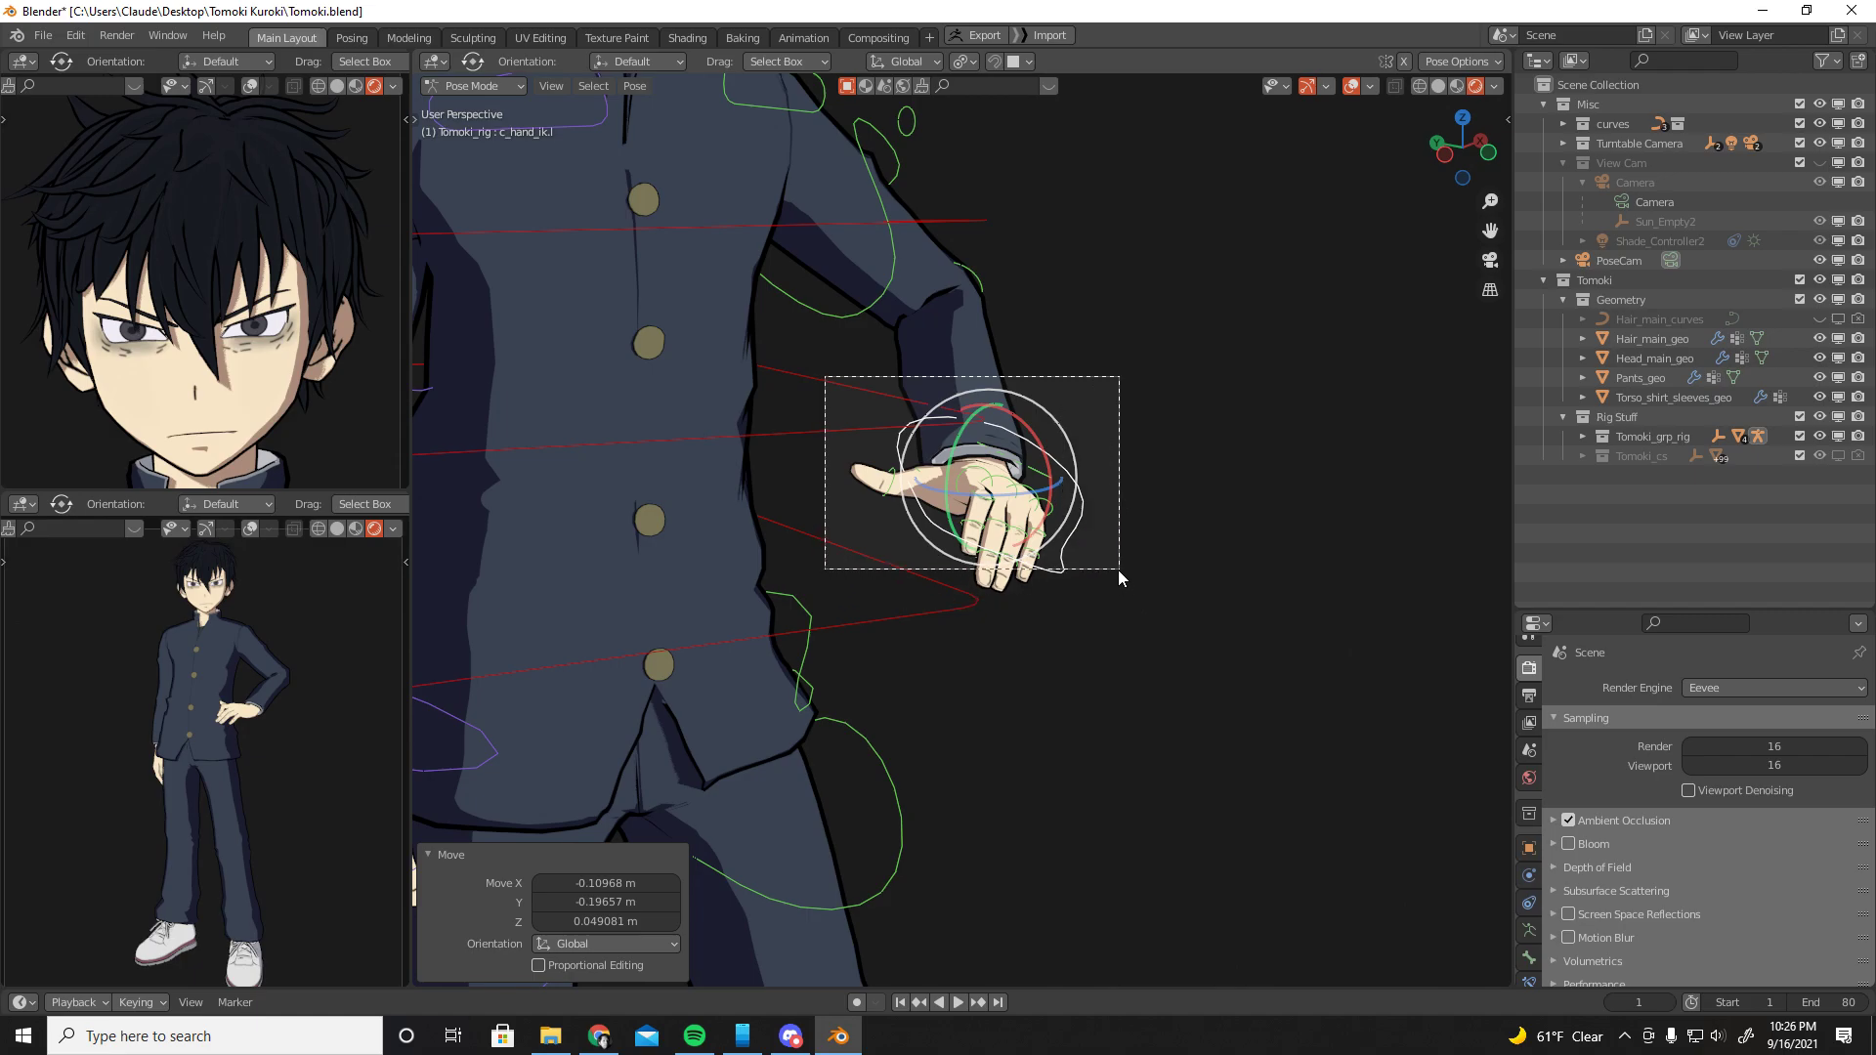
Select the controls around the left hand and clear their location and rotation
drag(1119, 571, 1131, 590)
key(alt+g)
key(alt+r)
Select every bone of the rig and clear location and rotation to return it to the rest pose
scroll(1155, 459, down, 5)
key(a)
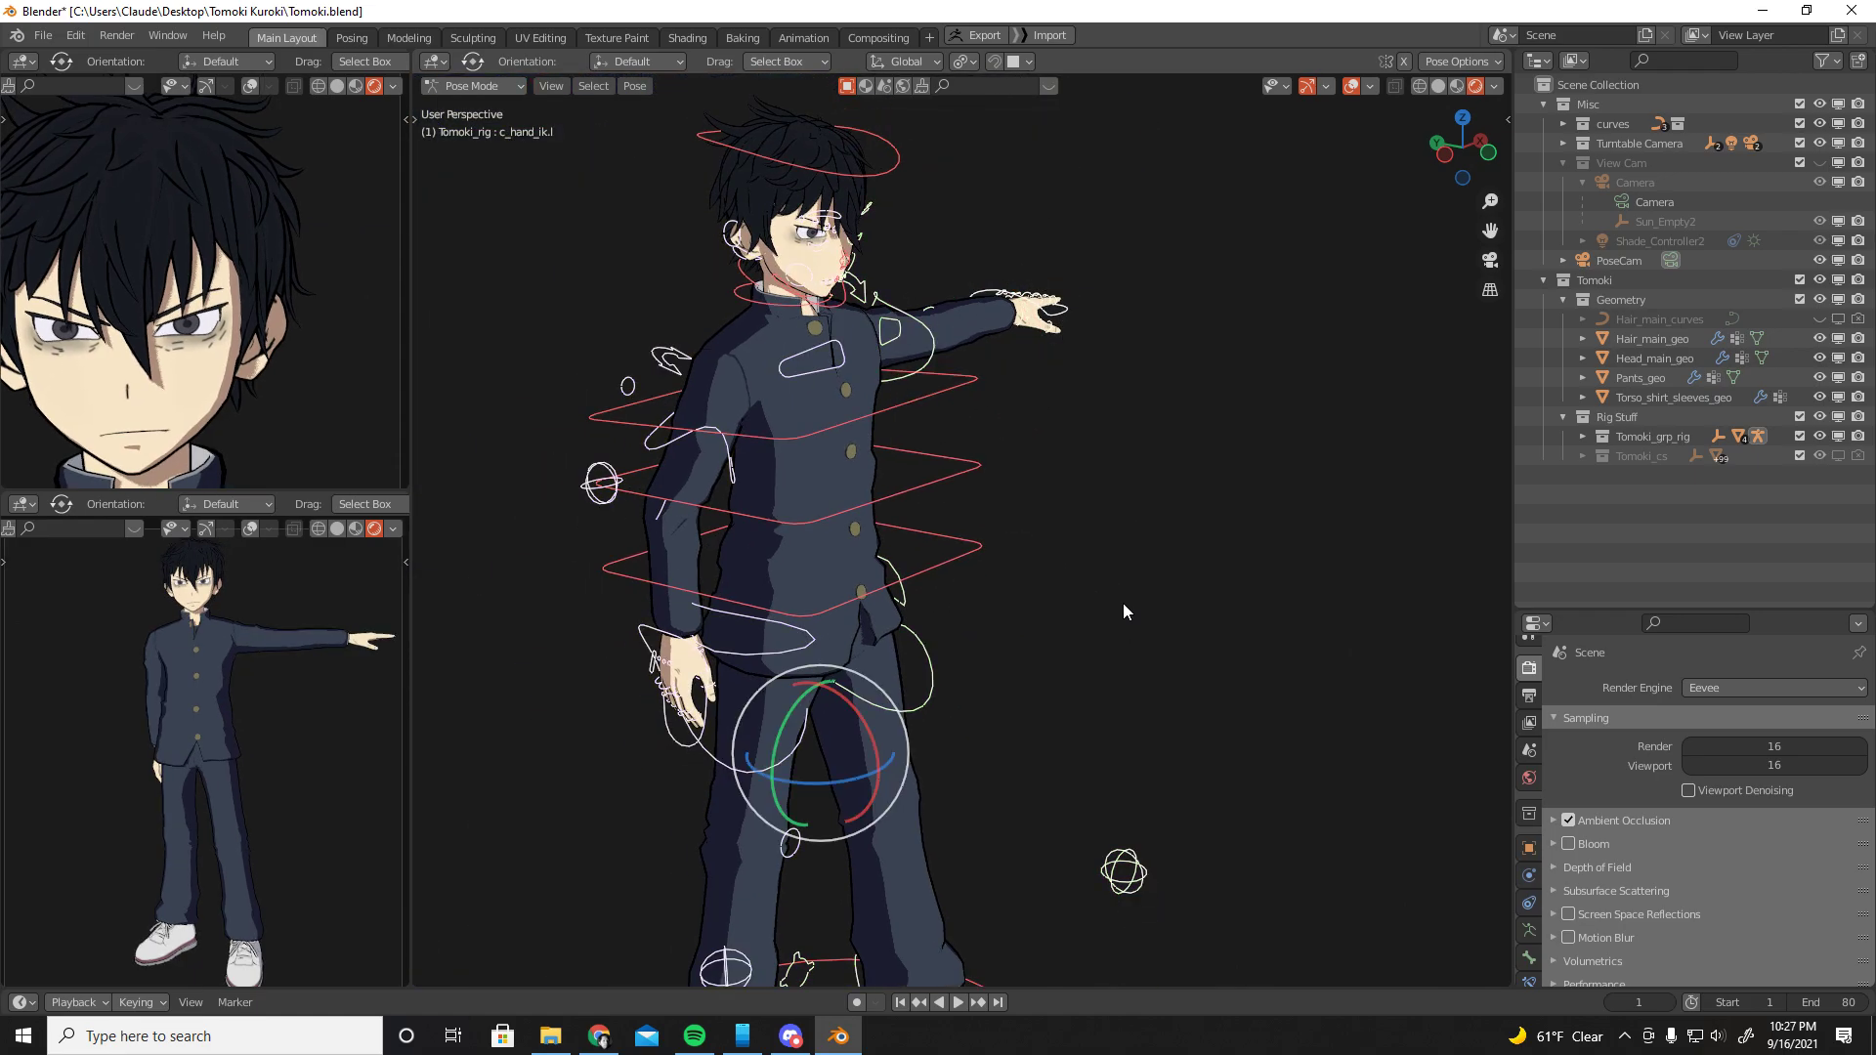
key(alt+g)
key(alt+r)
Lift the left foot's IK control about 0.24 m up and 0.23 m forward to bend the knee
scroll(1149, 572, down, 4)
middle_drag(1064, 540, 1071, 586)
scroll(970, 722, up, 5)
click(985, 717)
middle_drag(985, 717, 786, 694)
scroll(922, 448, up, 4)
shift+middle_drag(1108, 595, 987, 478)
key(g)
click(818, 266)
Raise the left foot's IK control by about another 0.21 m and move it 0.1 m farther forward
shift+middle_drag(848, 299, 1090, 581)
scroll(1102, 594, down, 2)
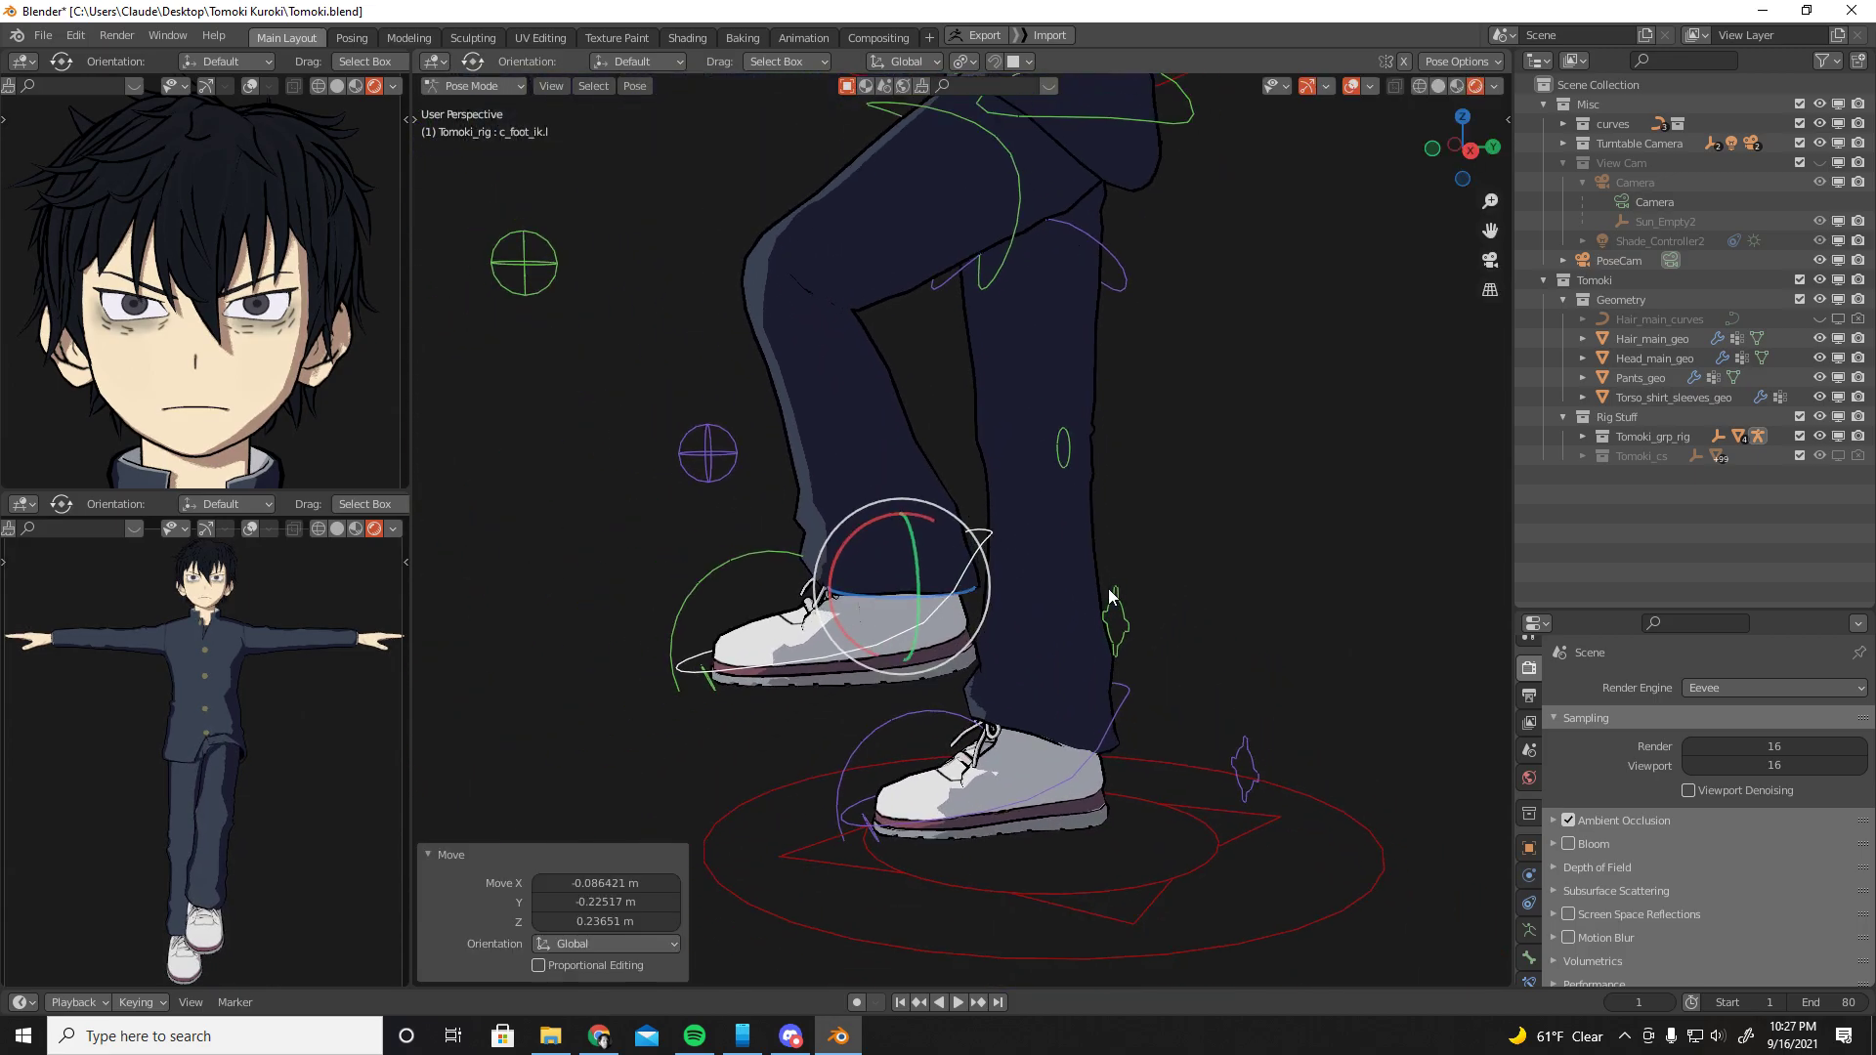
key(g)
click(1018, 397)
click(1024, 406)
Rotate the left foot's roll control by -37.5° to point the toes of the raised foot down
scroll(1045, 447, up, 4)
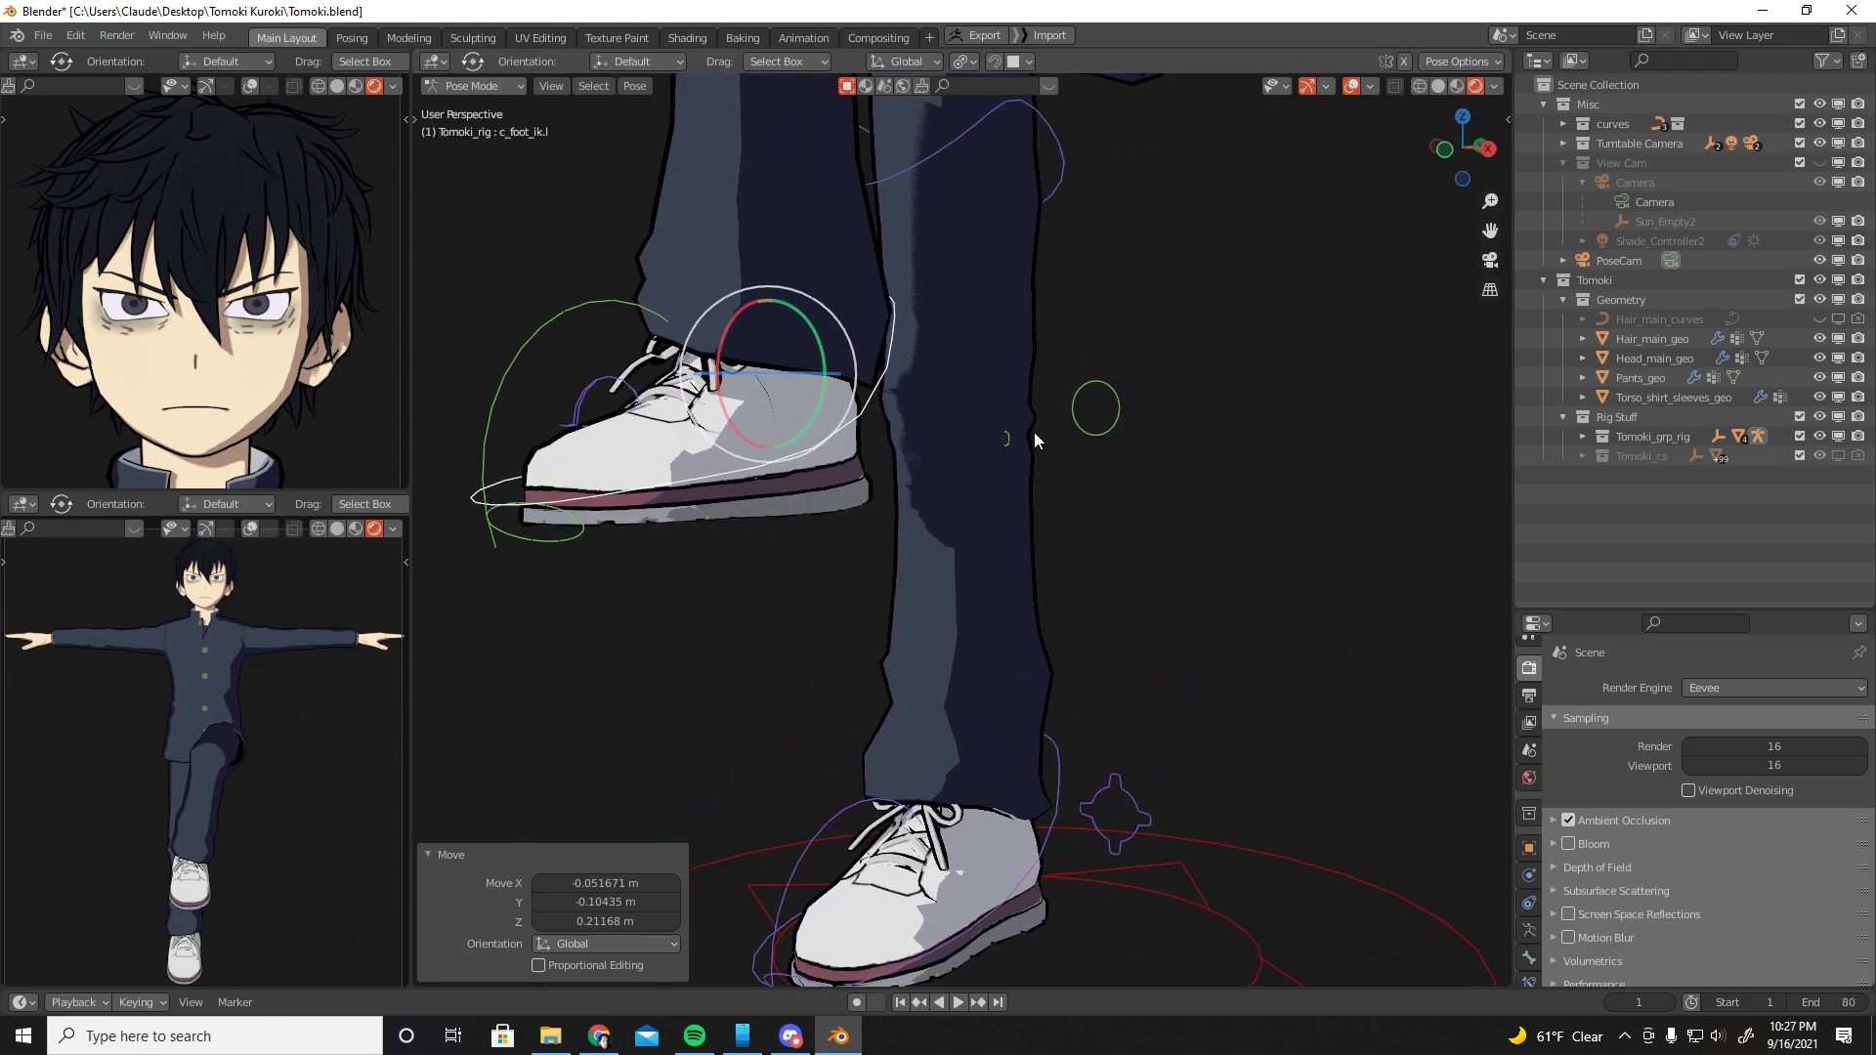
click(685, 393)
scroll(842, 420, up, 3)
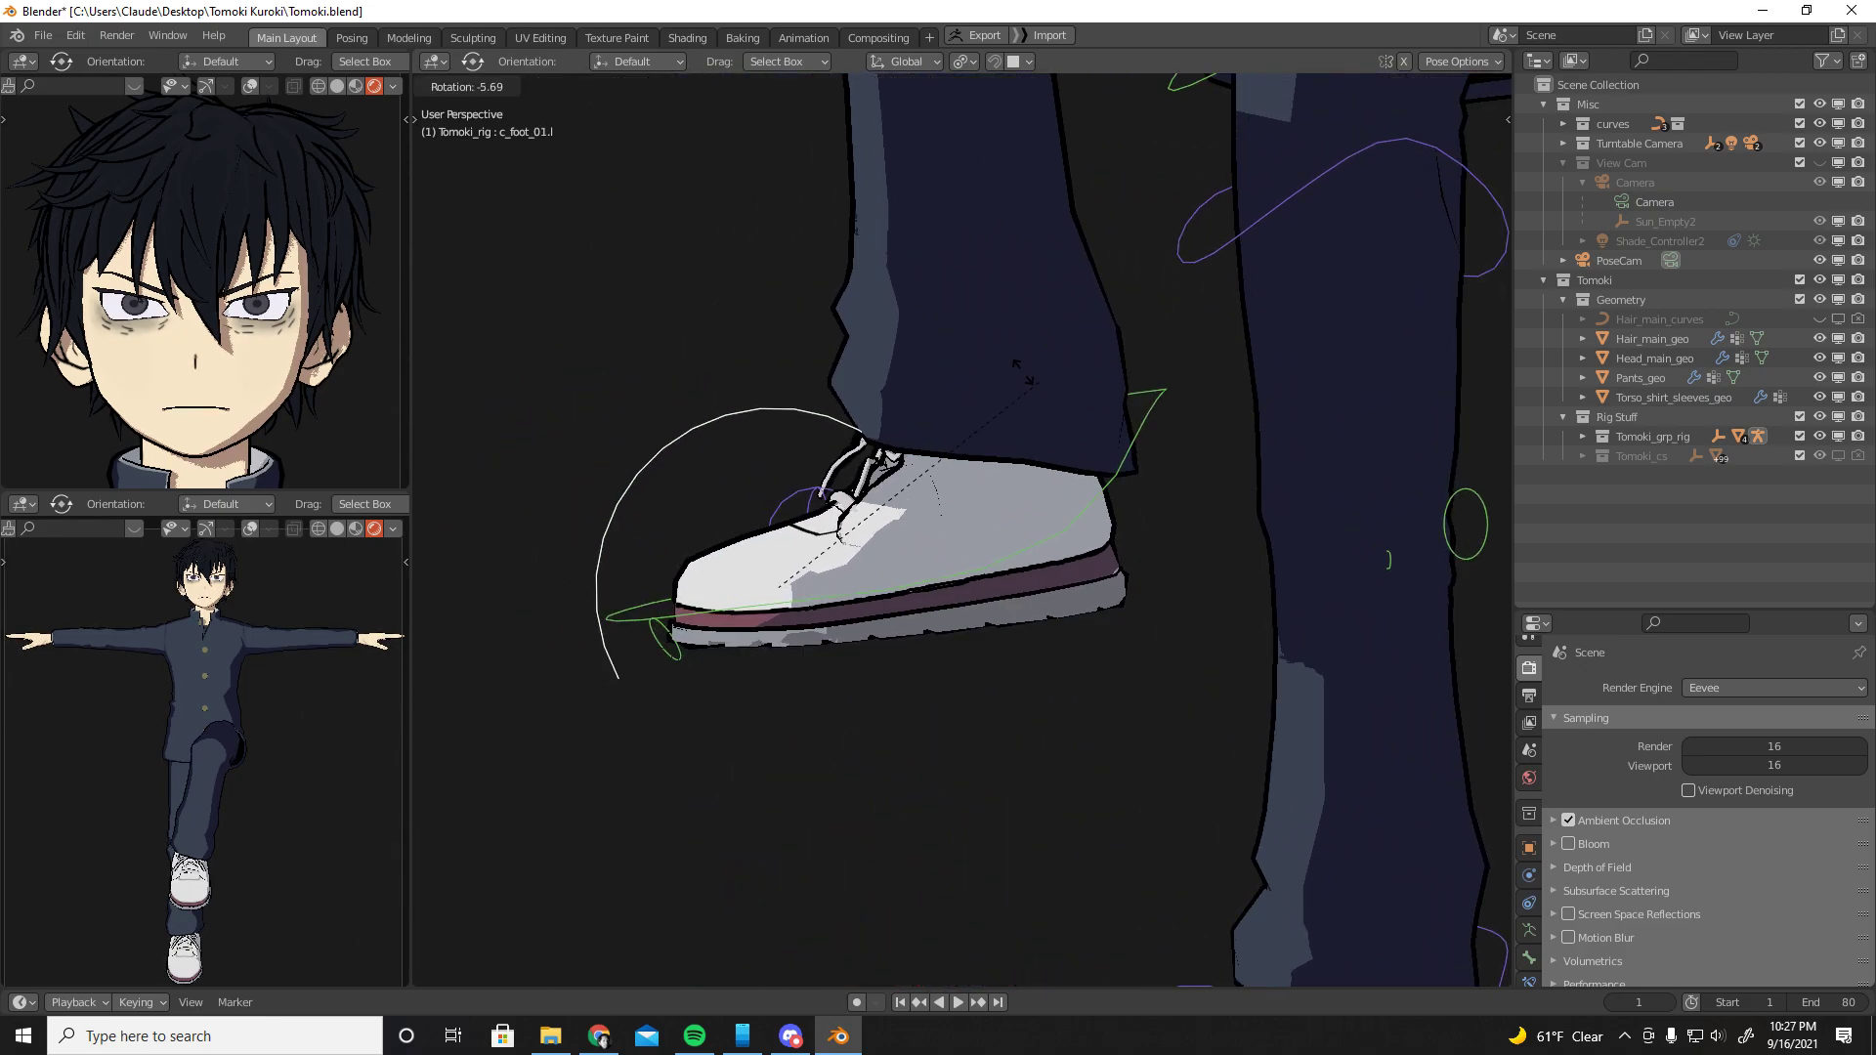
key(r)
click(782, 330)
Select the left foot's IK control, switch to the Transform tool and try its gizmo on the raised foot
scroll(881, 398, down, 3)
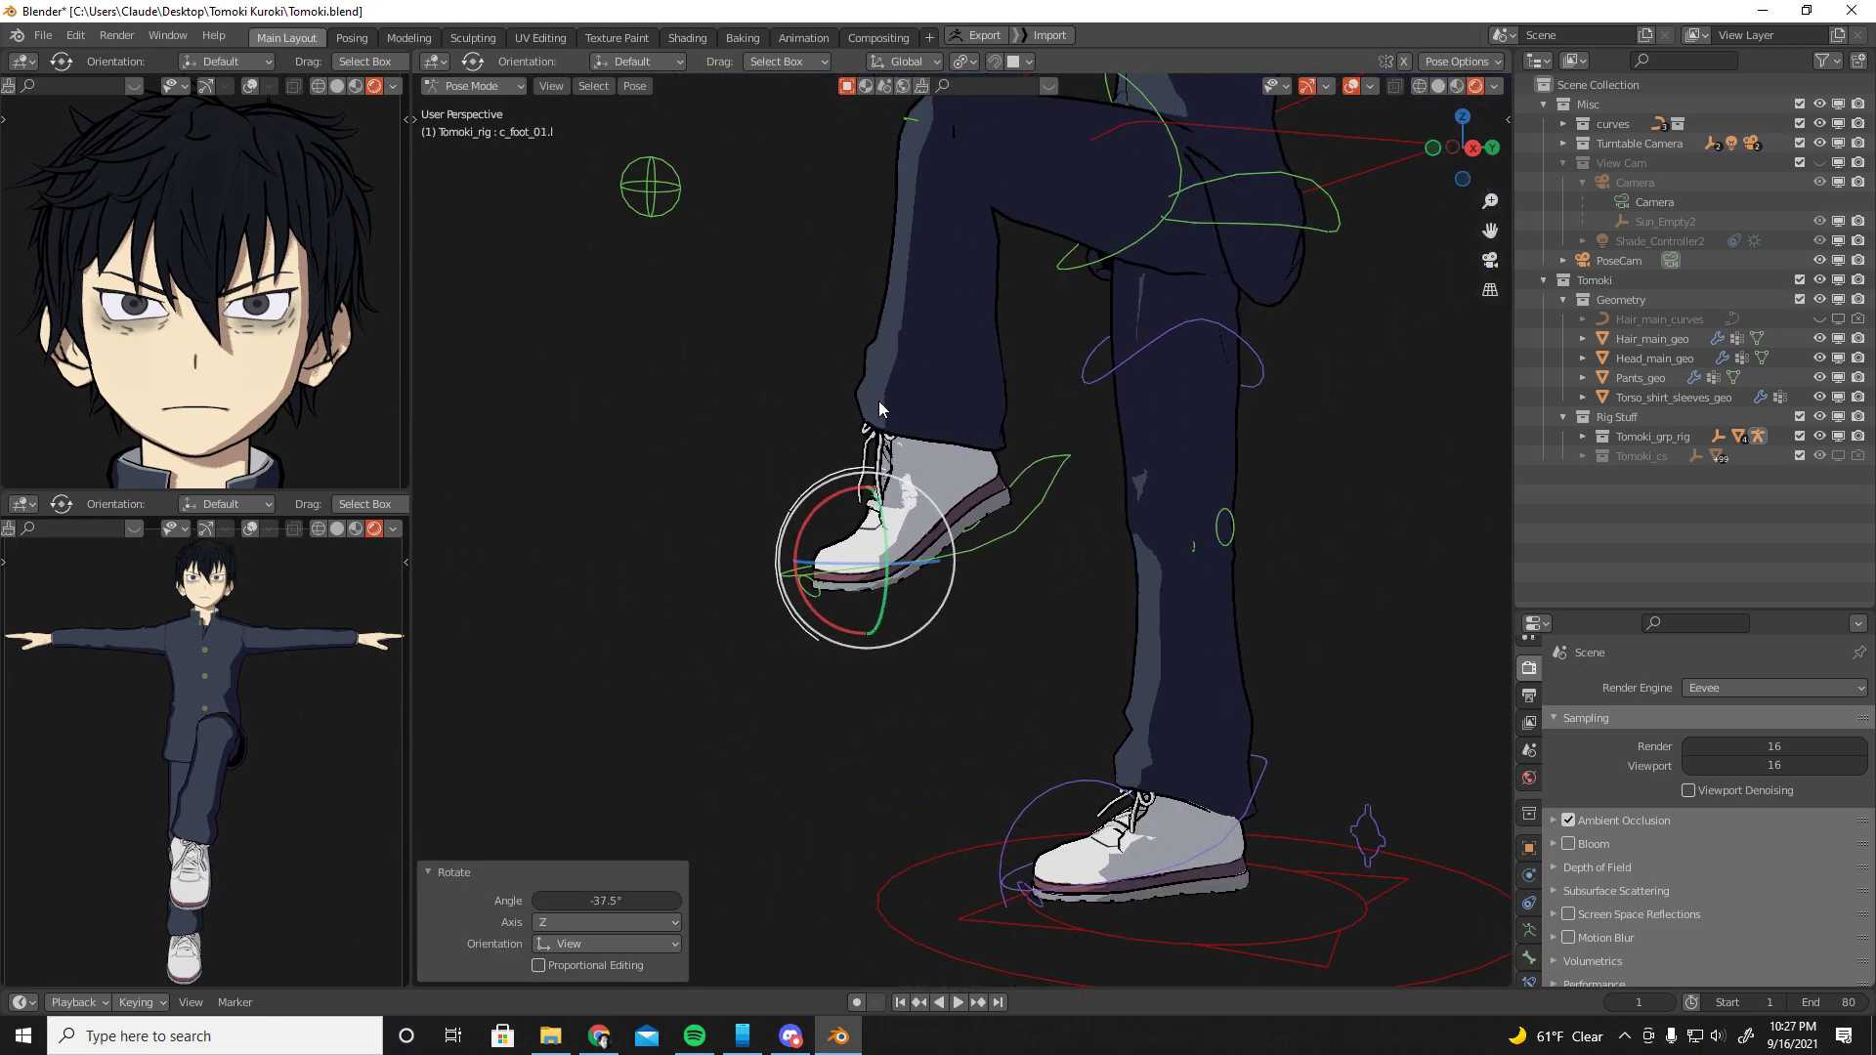
scroll(1102, 438, up, 3)
scroll(1104, 538, down, 2)
middle_drag(1104, 537, 1023, 528)
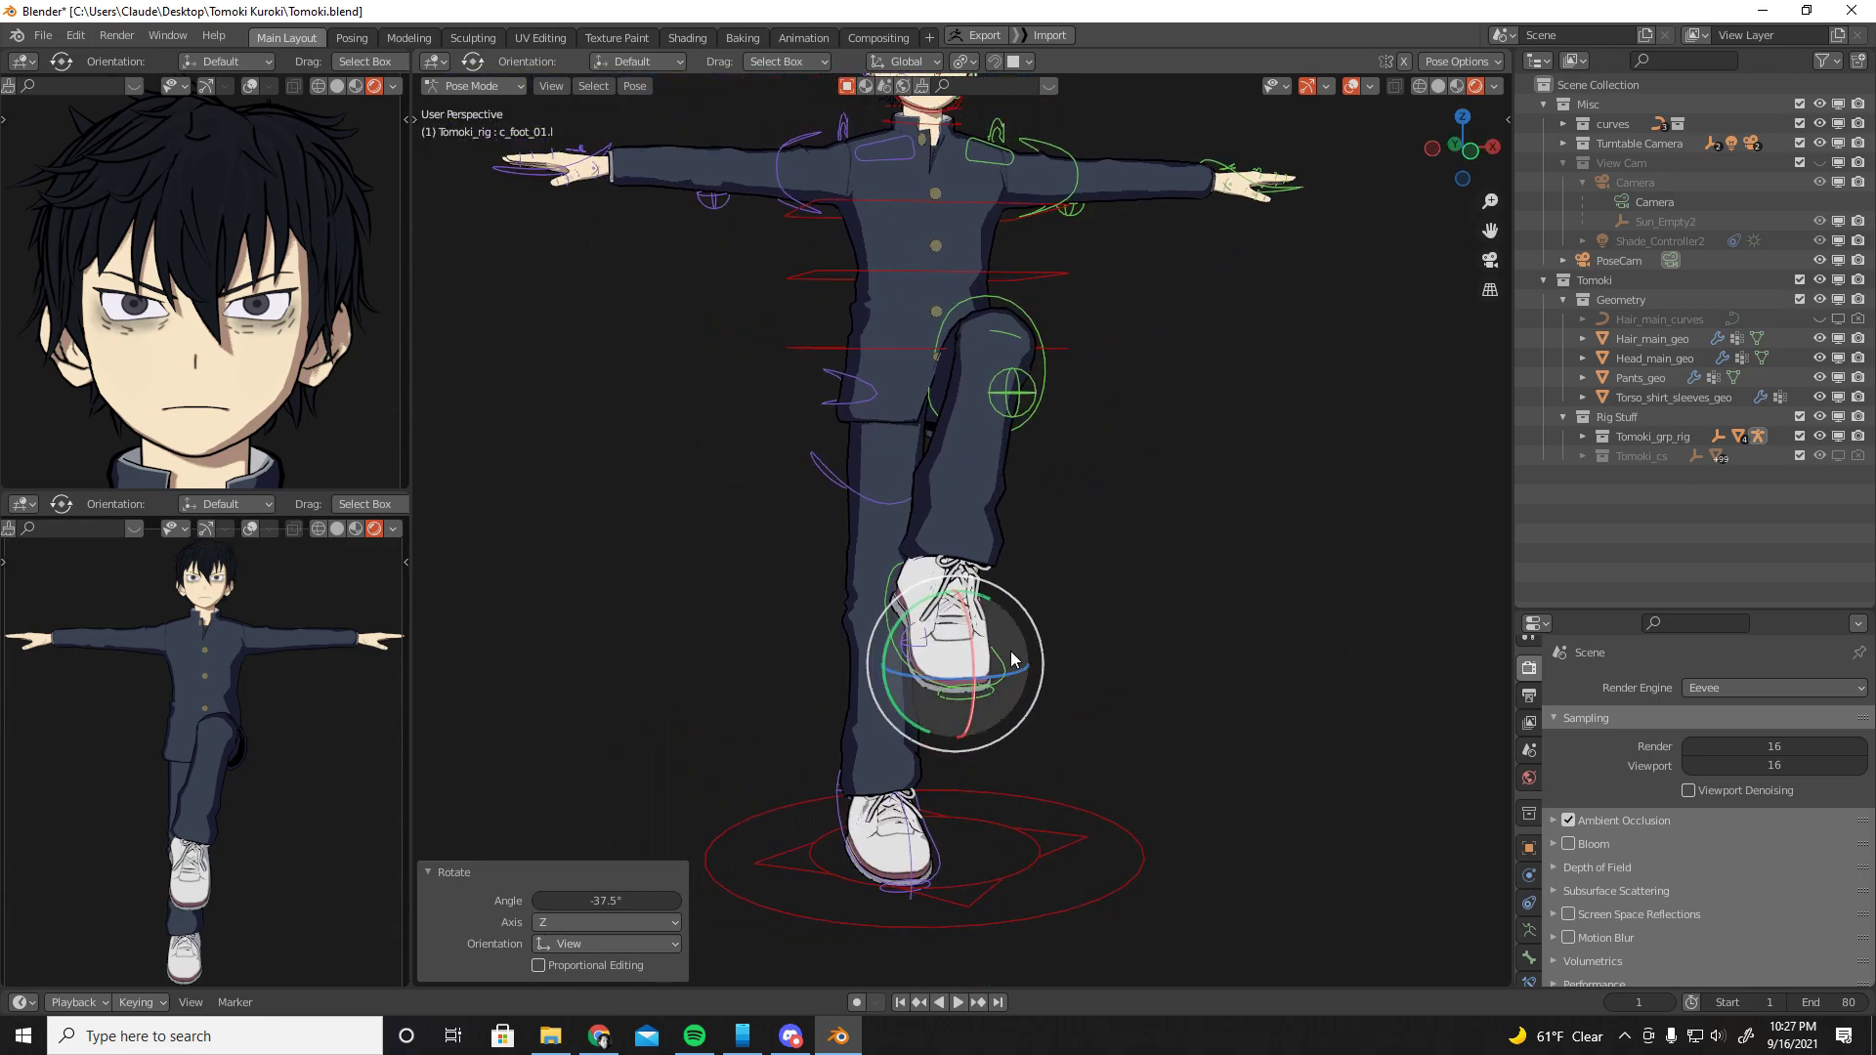
click(1008, 653)
middle_drag(1035, 596, 1000, 616)
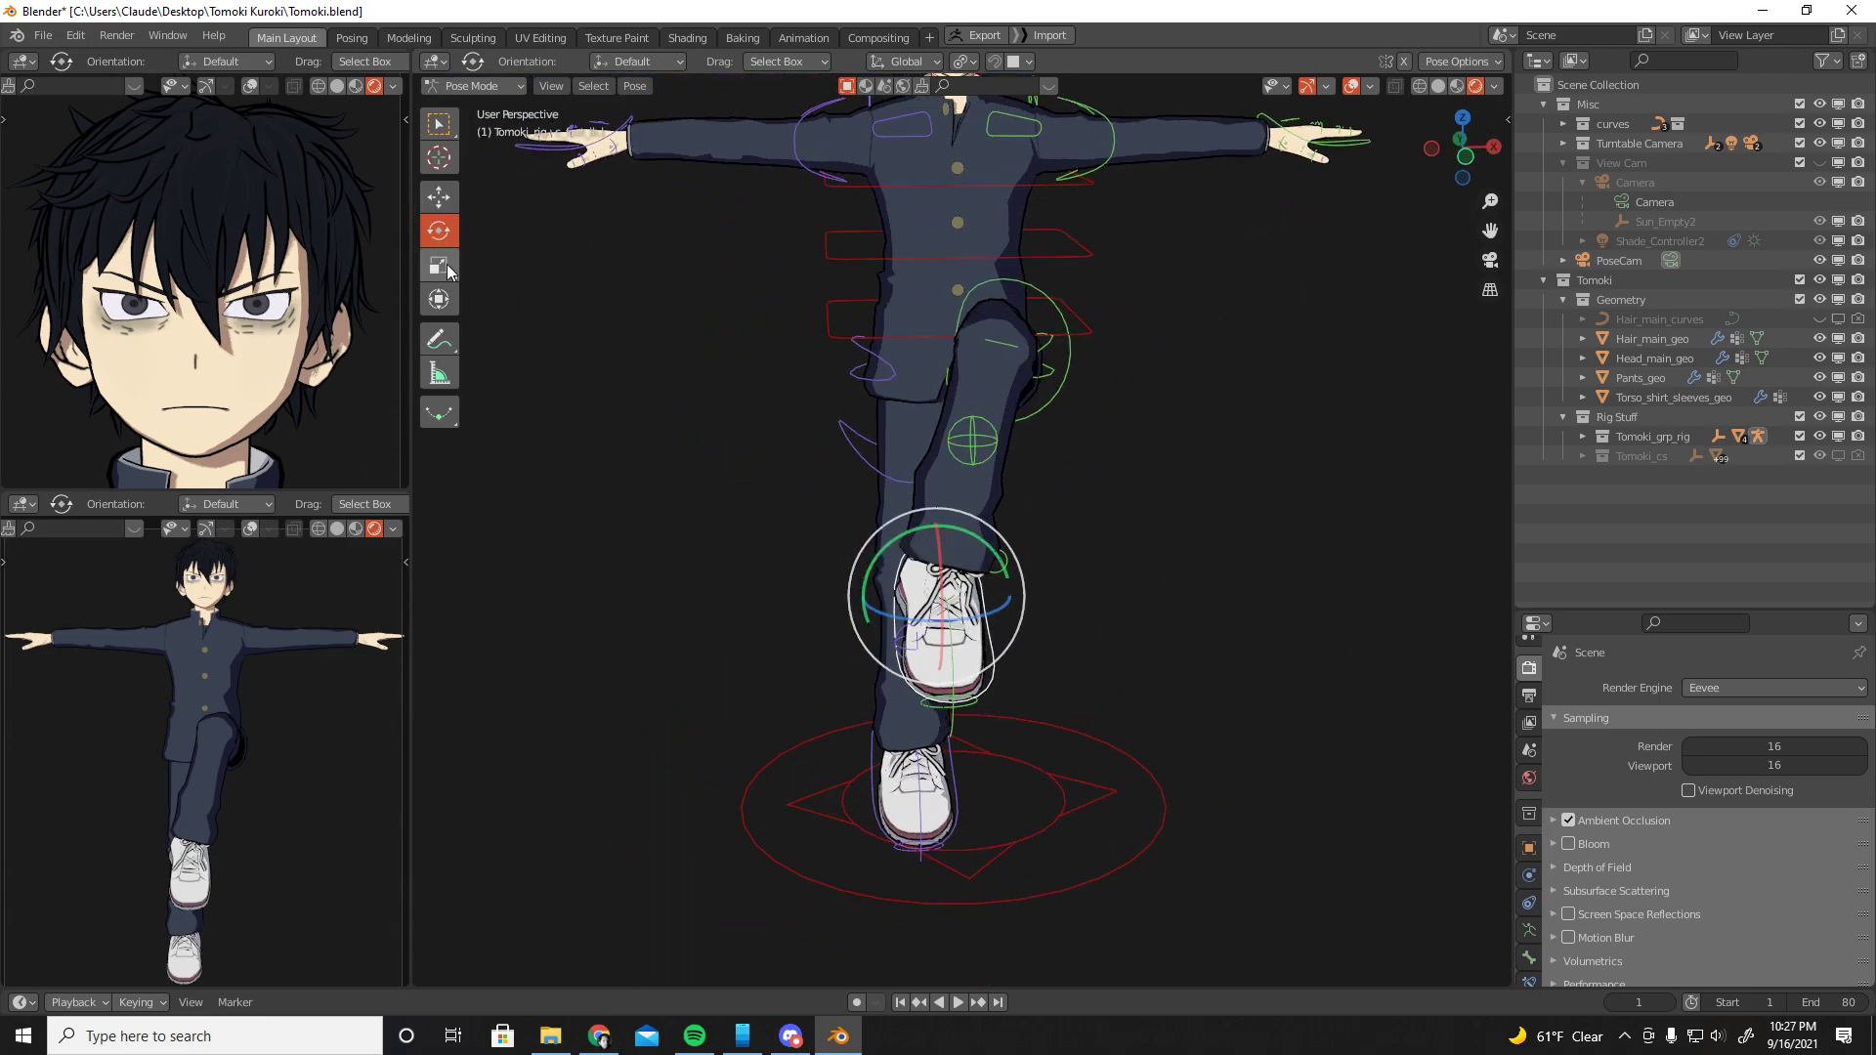
drag(1044, 597, 1184, 598)
Reset the whole rig again by clearing the location and rotation of all bones
key(a)
key(alt+g)
key(alt+r)
Rotate the right foot's roll control about 50° to lift the heel and stand the foot on its toes
shift+middle_drag(1127, 760, 1221, 544)
scroll(1118, 537, up, 3)
shift+middle_drag(909, 643, 1104, 547)
click(912, 575)
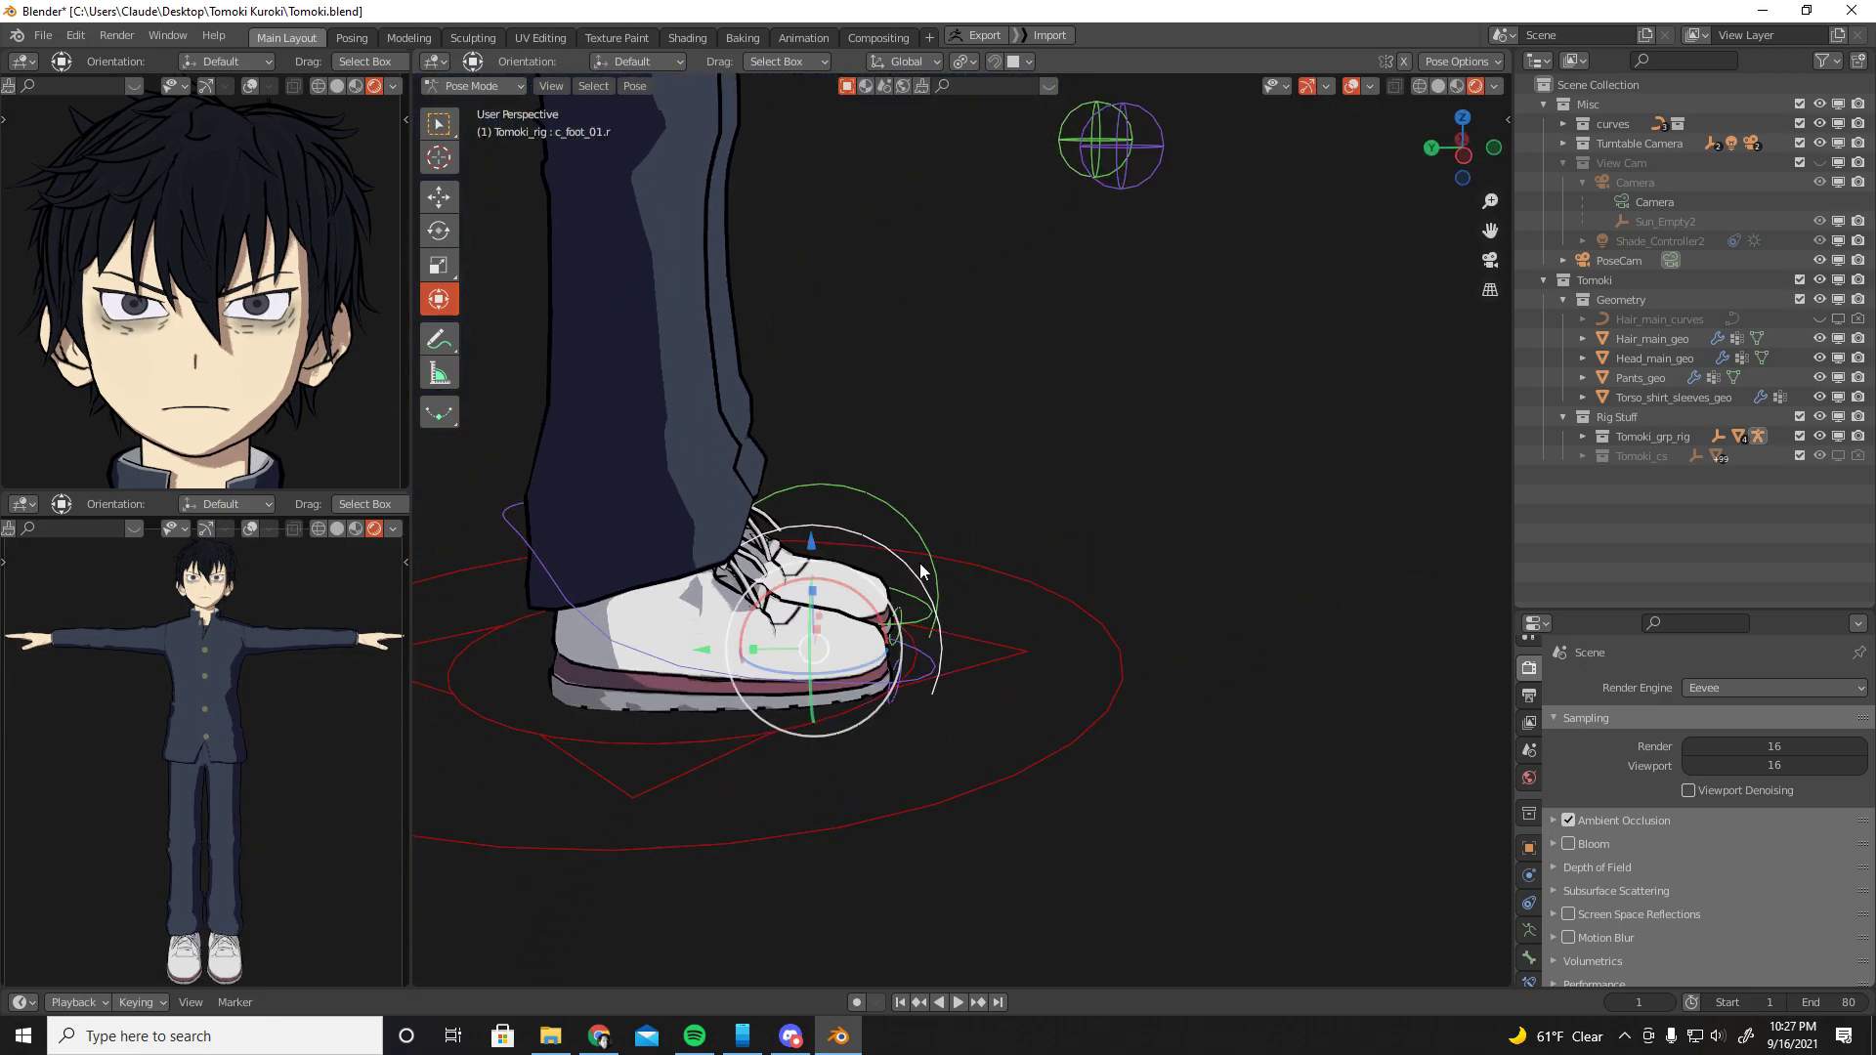
key(r)
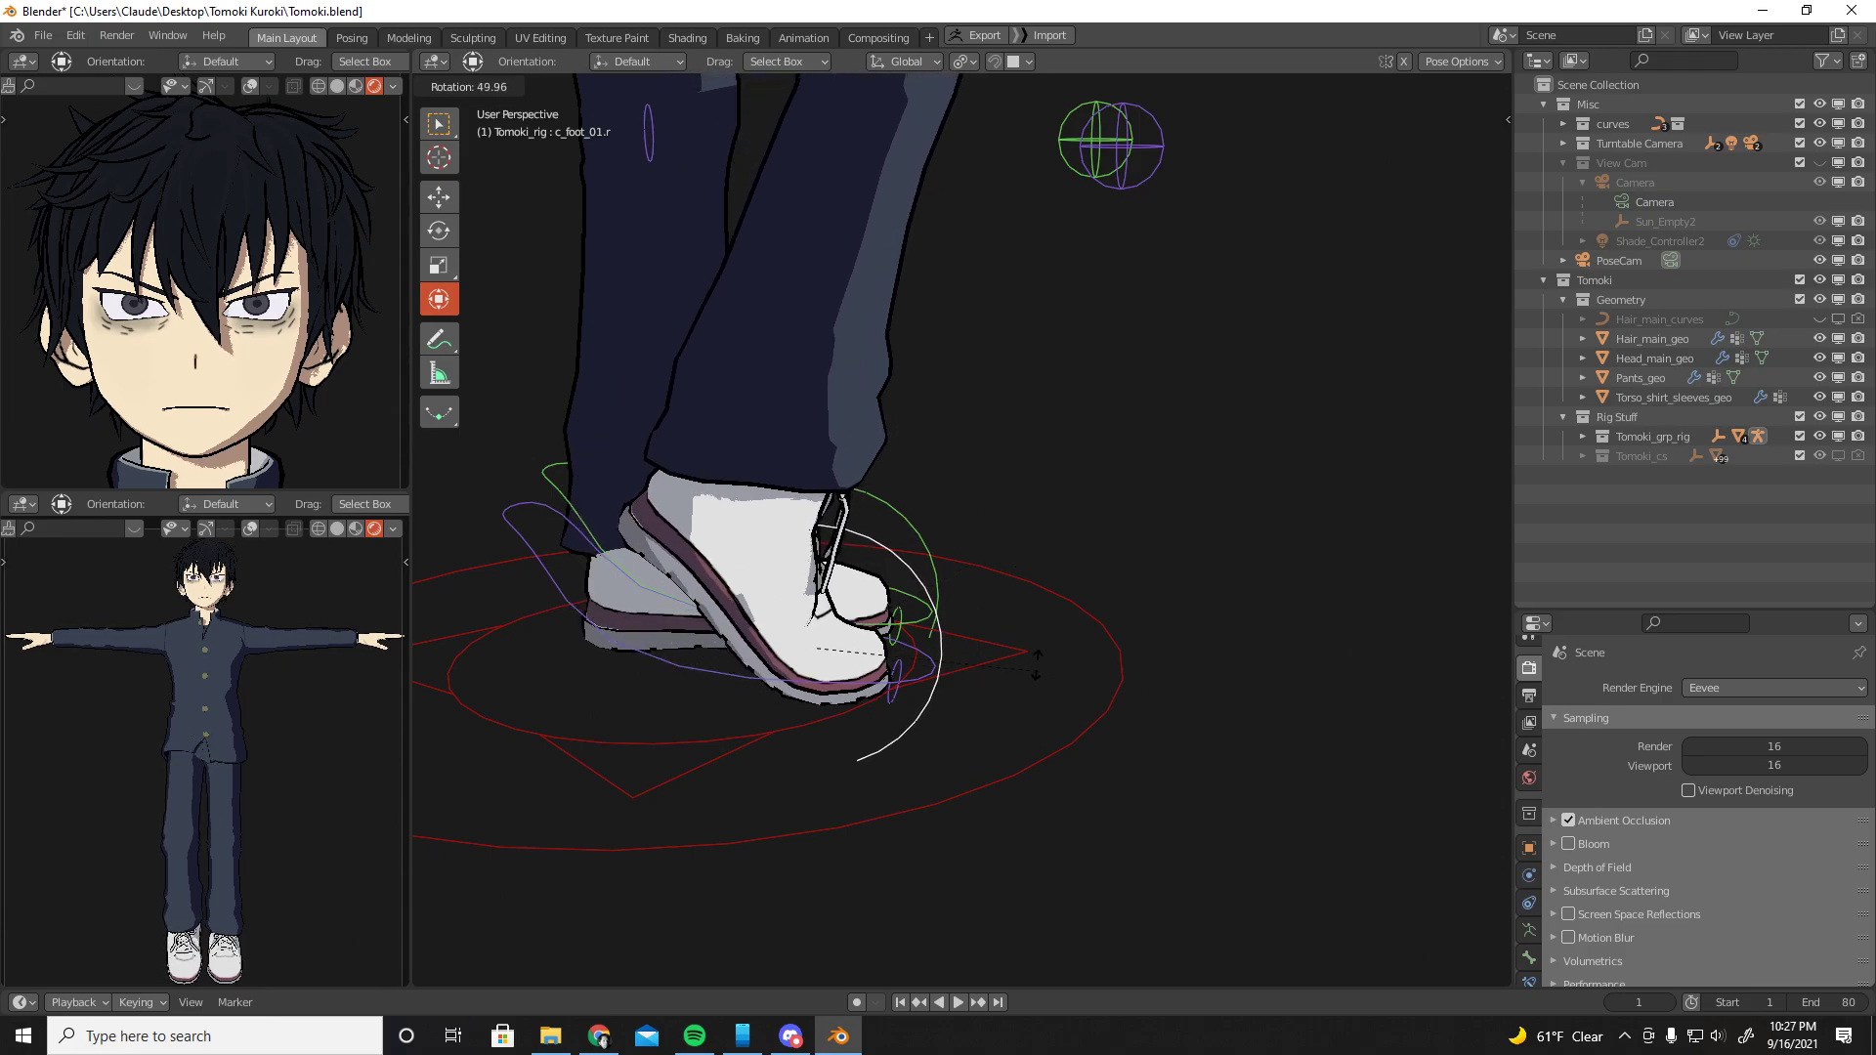
click(1011, 688)
Move the left foot's IK control about 0.31 m backward along the global Y axis
middle_drag(1011, 688, 1141, 565)
click(1141, 565)
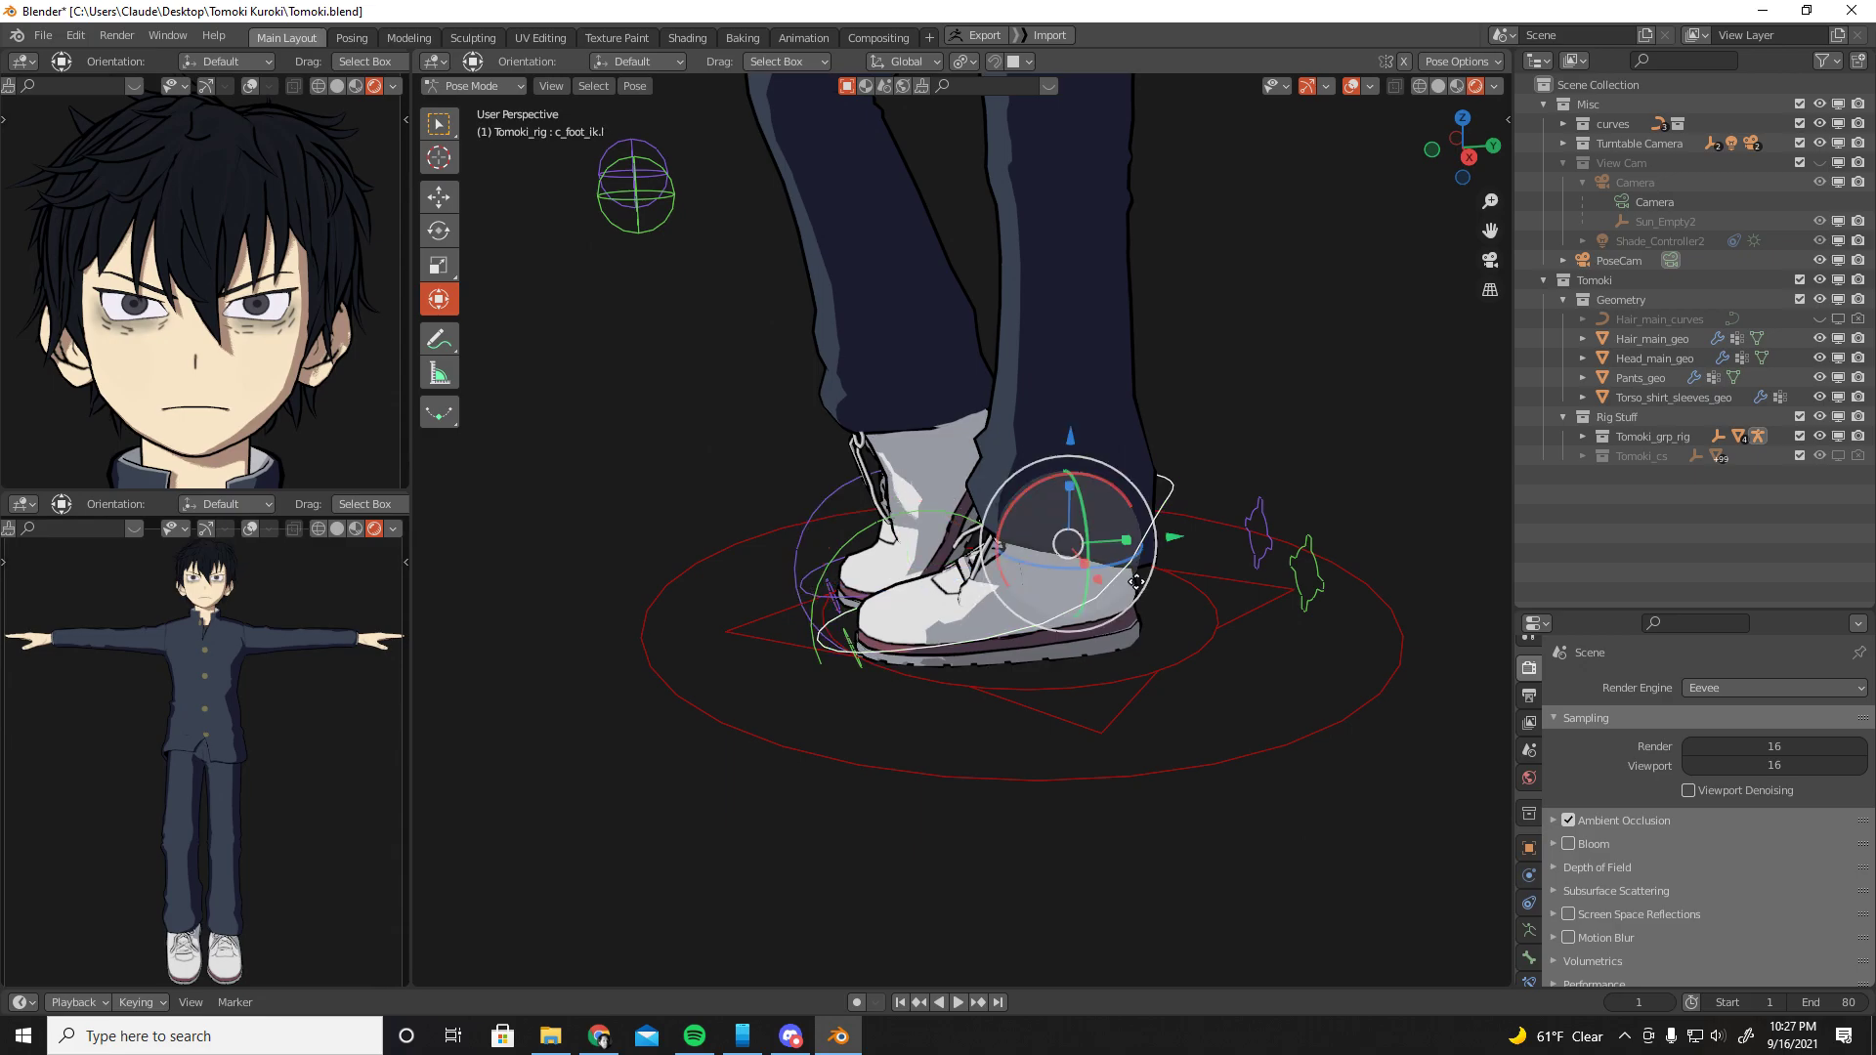
key(g)
key(y)
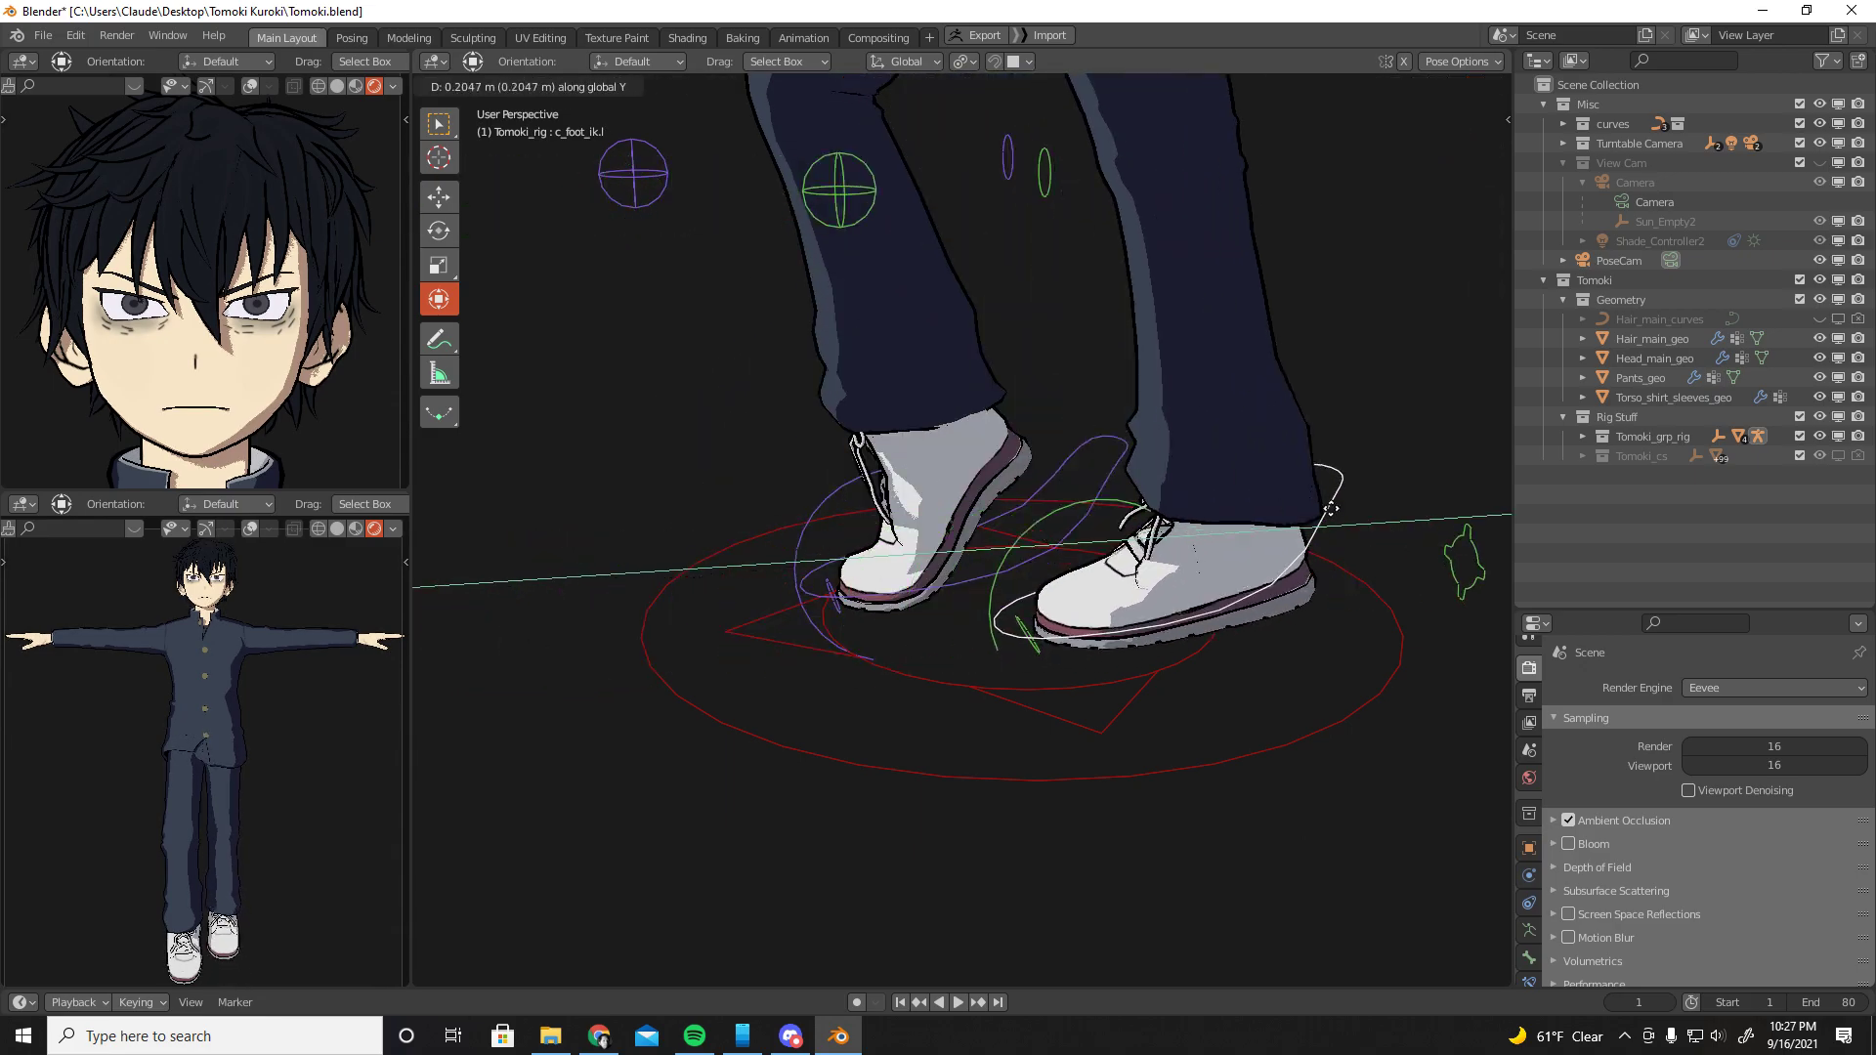
click(1353, 530)
Raise the left foot's IK control along the global Z axis so the leg bends behind the body
middle_drag(1353, 529, 1213, 560)
scroll(1213, 560, down, 2)
key(g)
key(z)
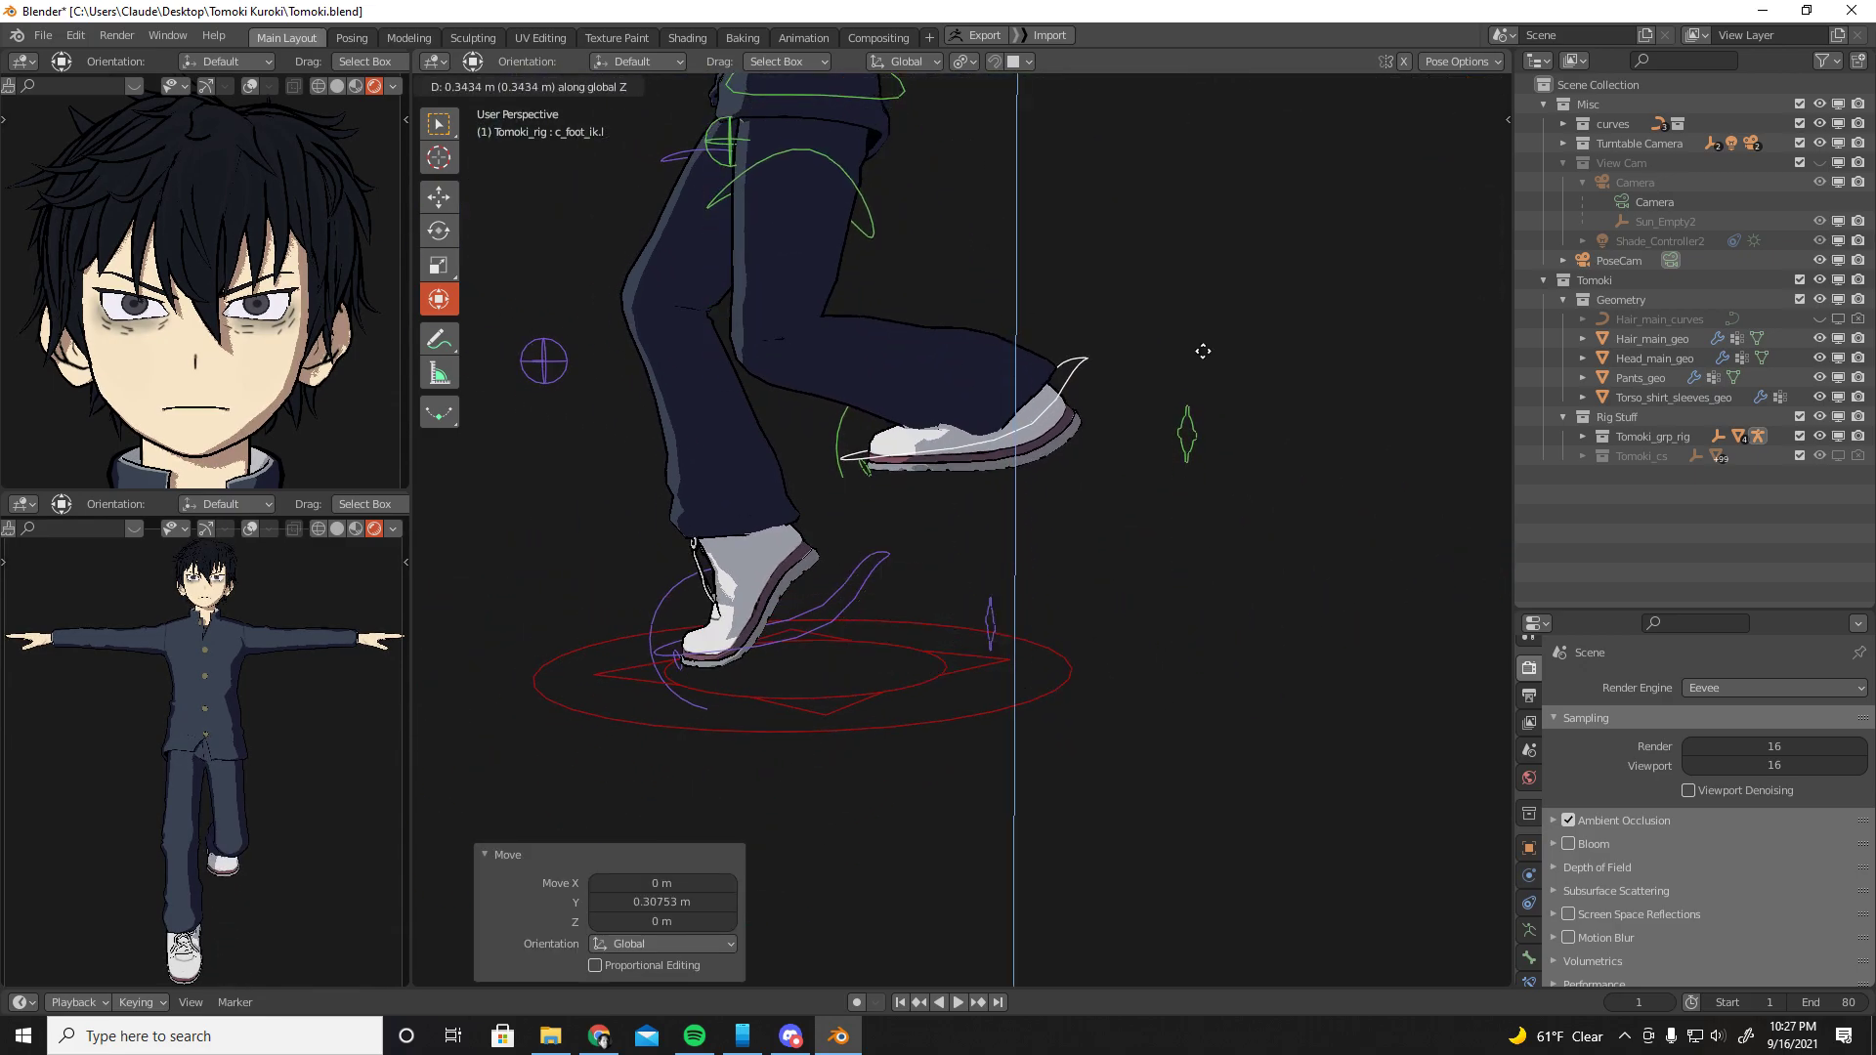
click(1210, 412)
Raise the left foot's roll control about 0.27 m along the global Z axis
click(1188, 489)
key(g)
key(z)
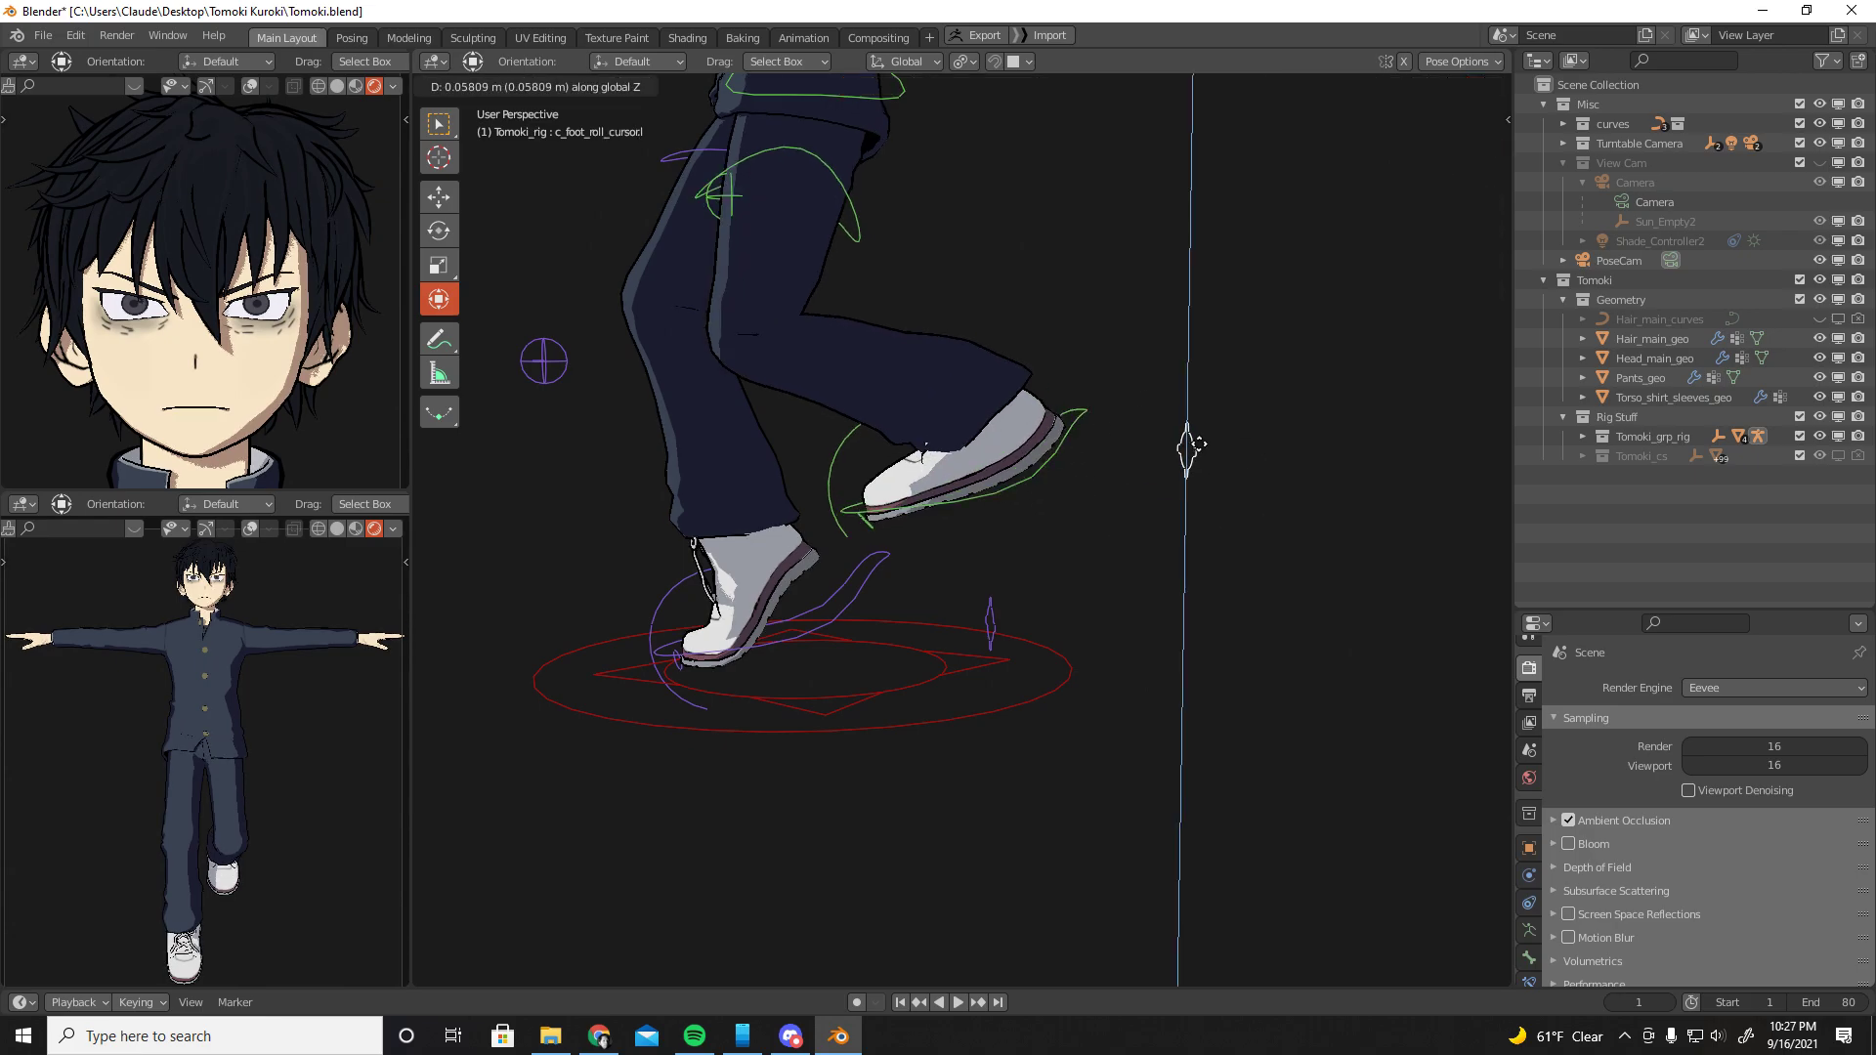
click(1150, 330)
Lower the root master control about 0.18 m so the hips drop and the supporting knee bends
scroll(1151, 330, down, 3)
middle_drag(1086, 403, 1119, 422)
shift+middle_drag(1118, 422, 1213, 506)
scroll(1127, 445, up, 2)
scroll(1173, 469, down, 3)
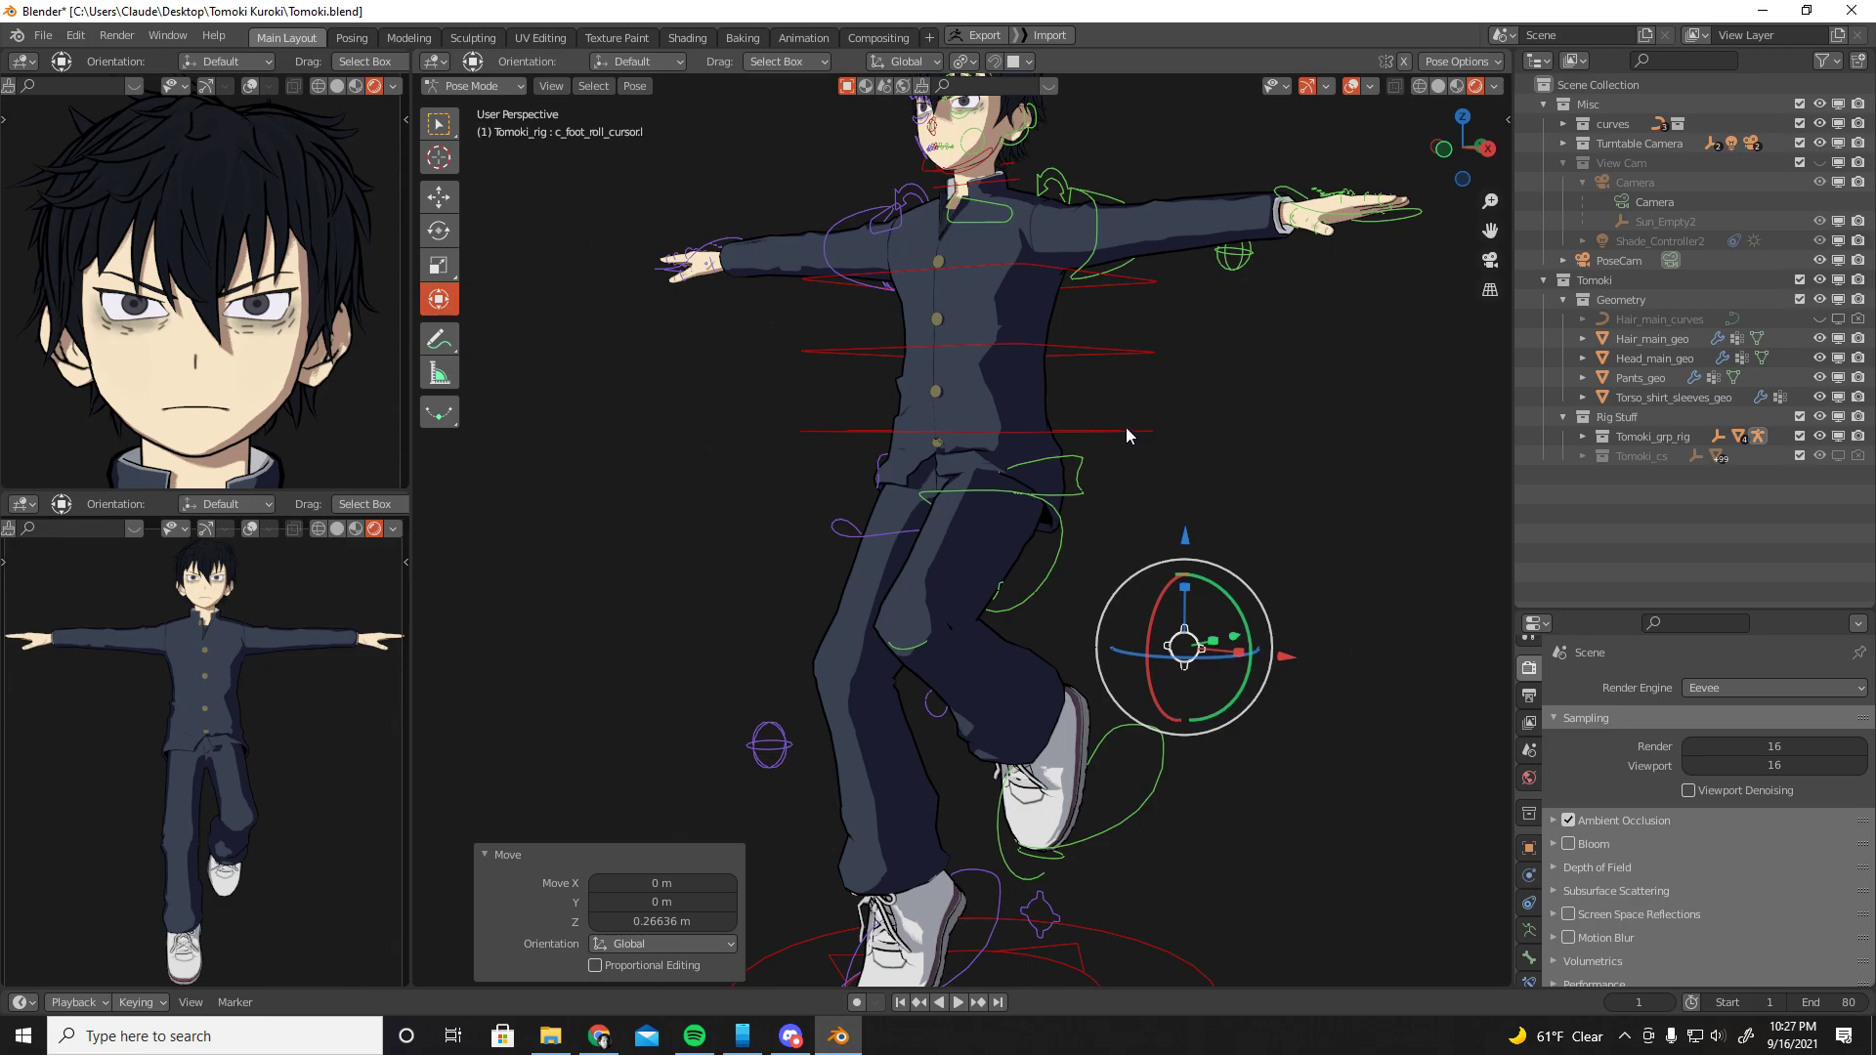
click(1125, 430)
key(g)
click(1144, 536)
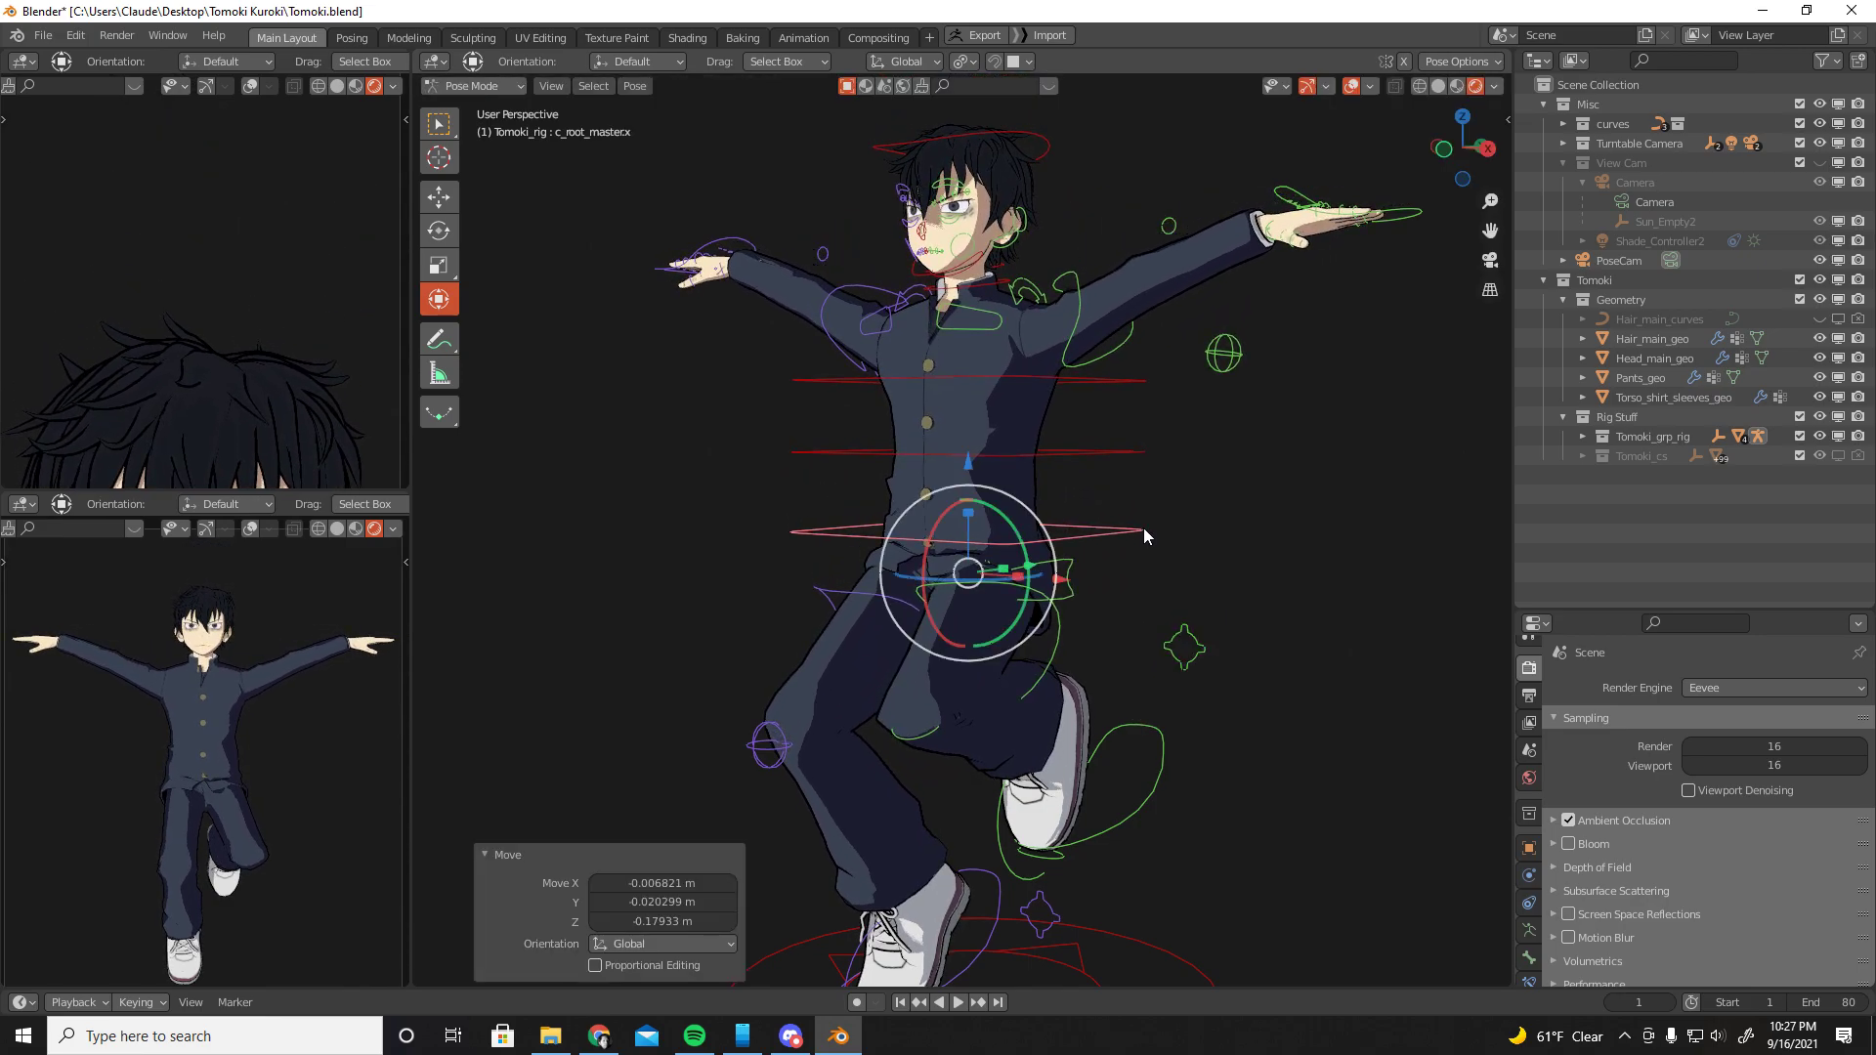
middle_drag(1169, 527, 1205, 549)
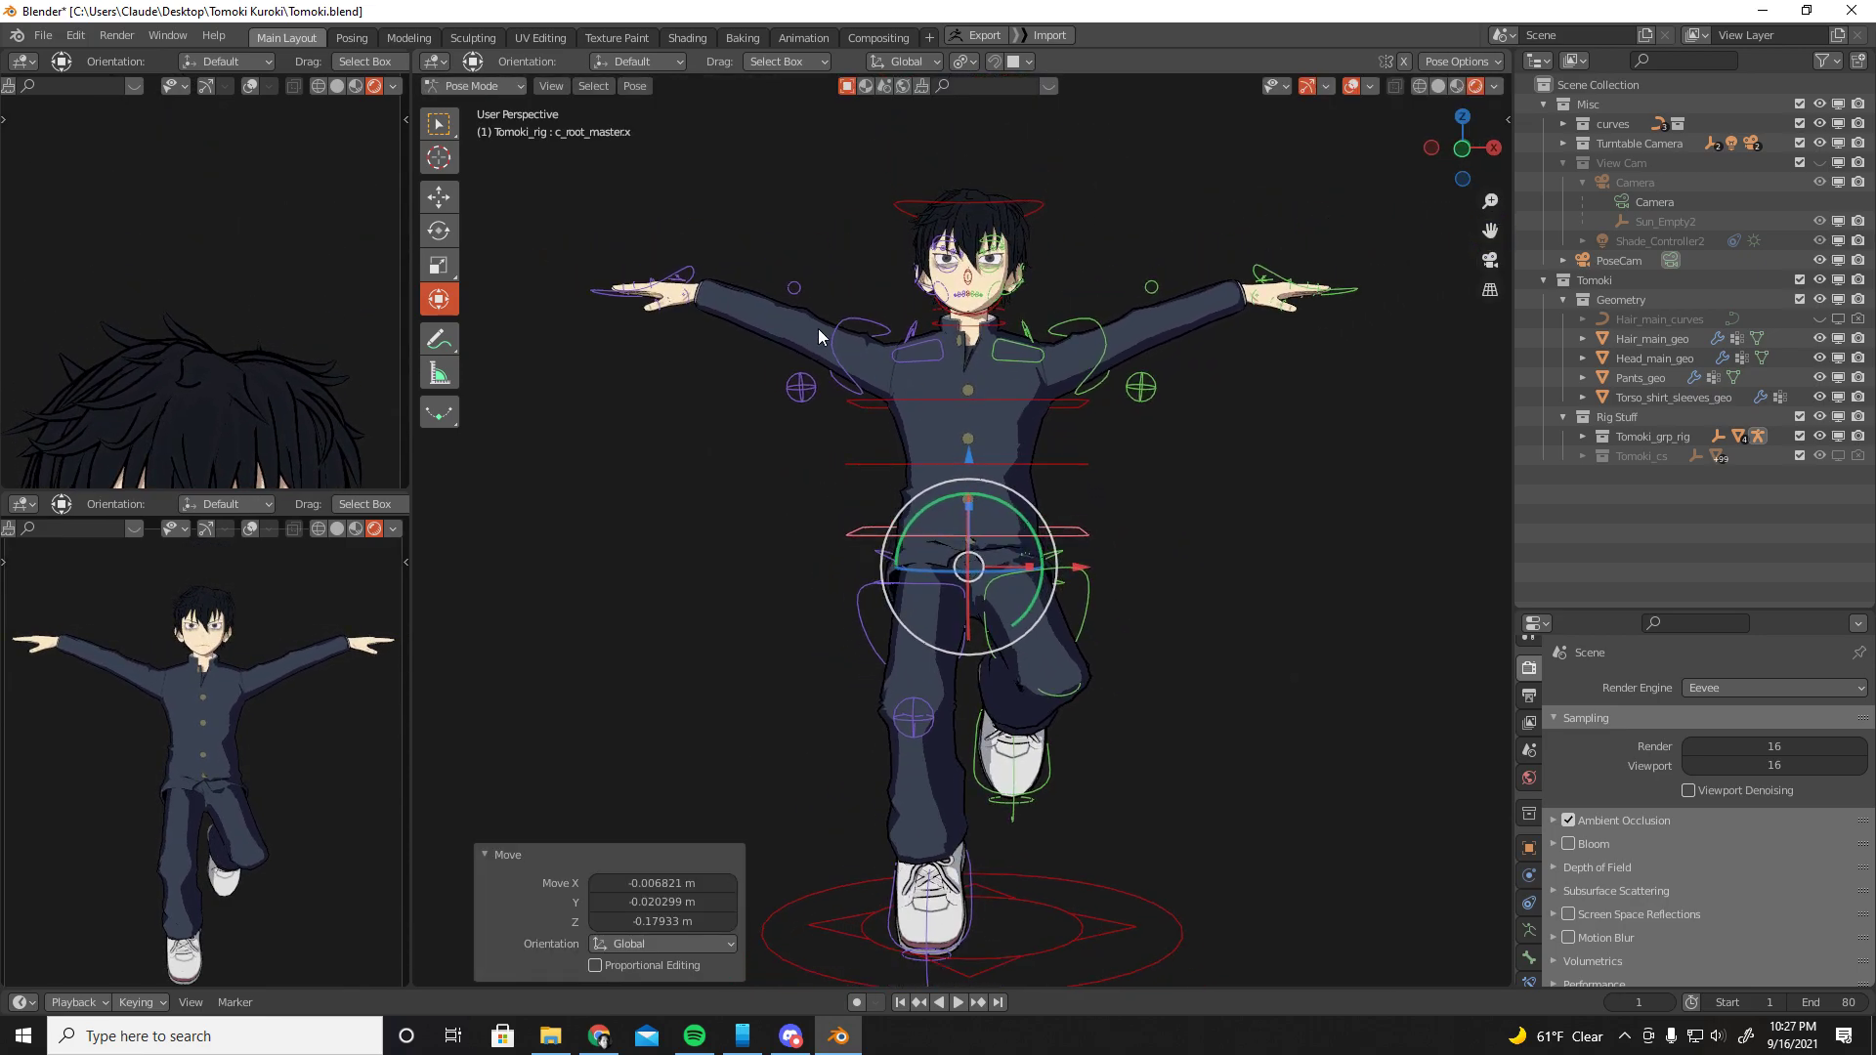
Move both hand IK controls forward along the global Y axis to bring the arms in front of the body
middle_drag(821, 335, 636, 406)
click(598, 349)
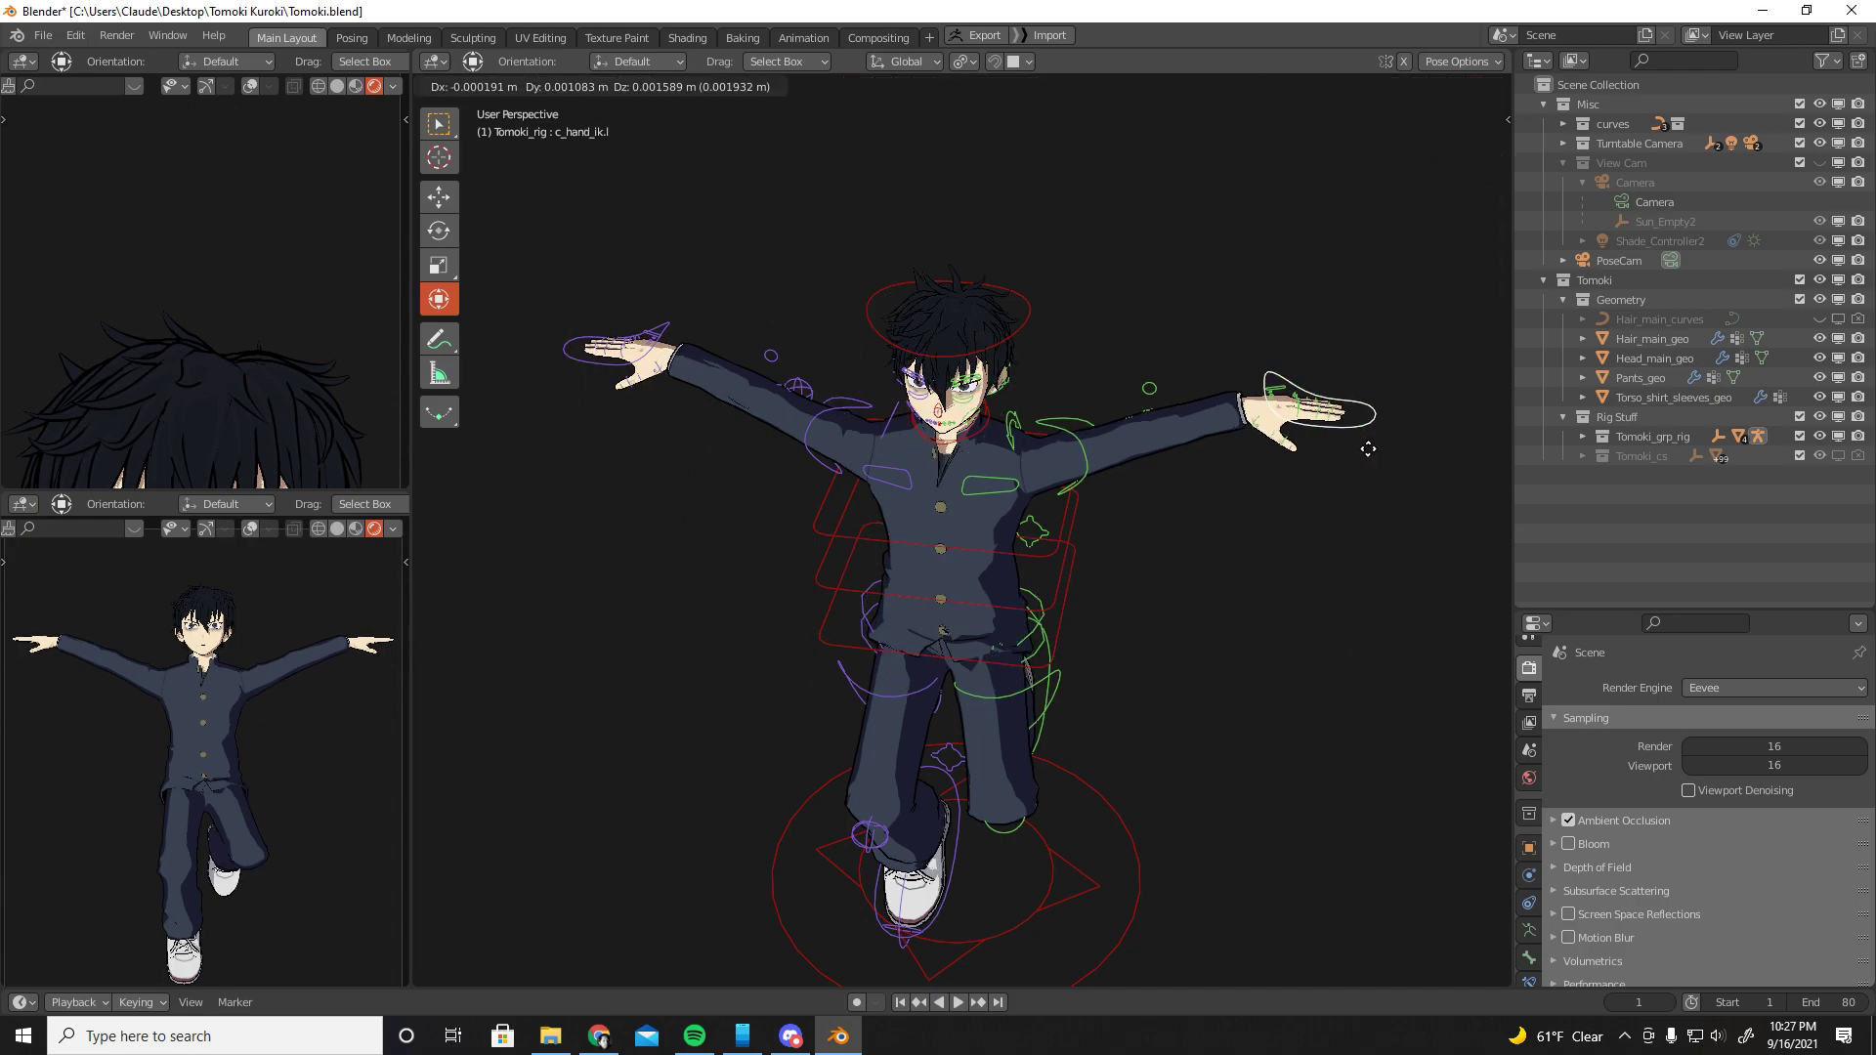
key(Escape)
click(589, 360)
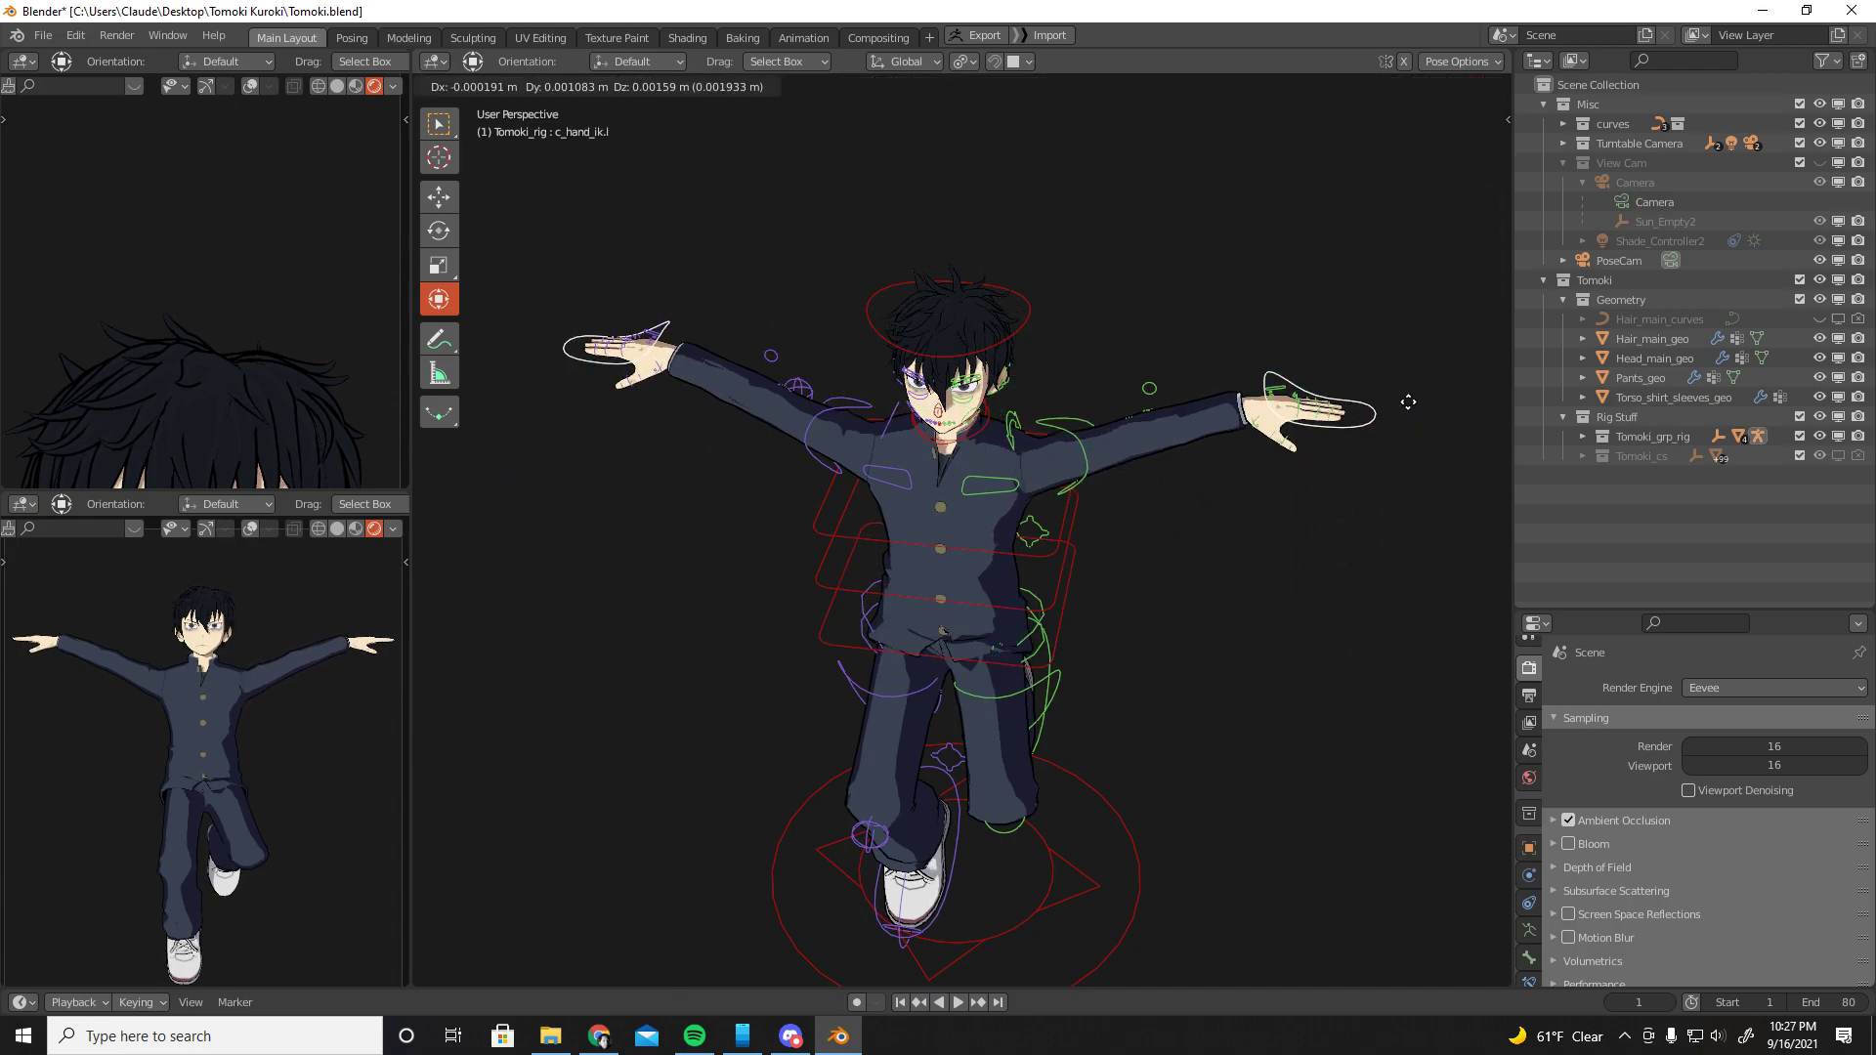
key(y)
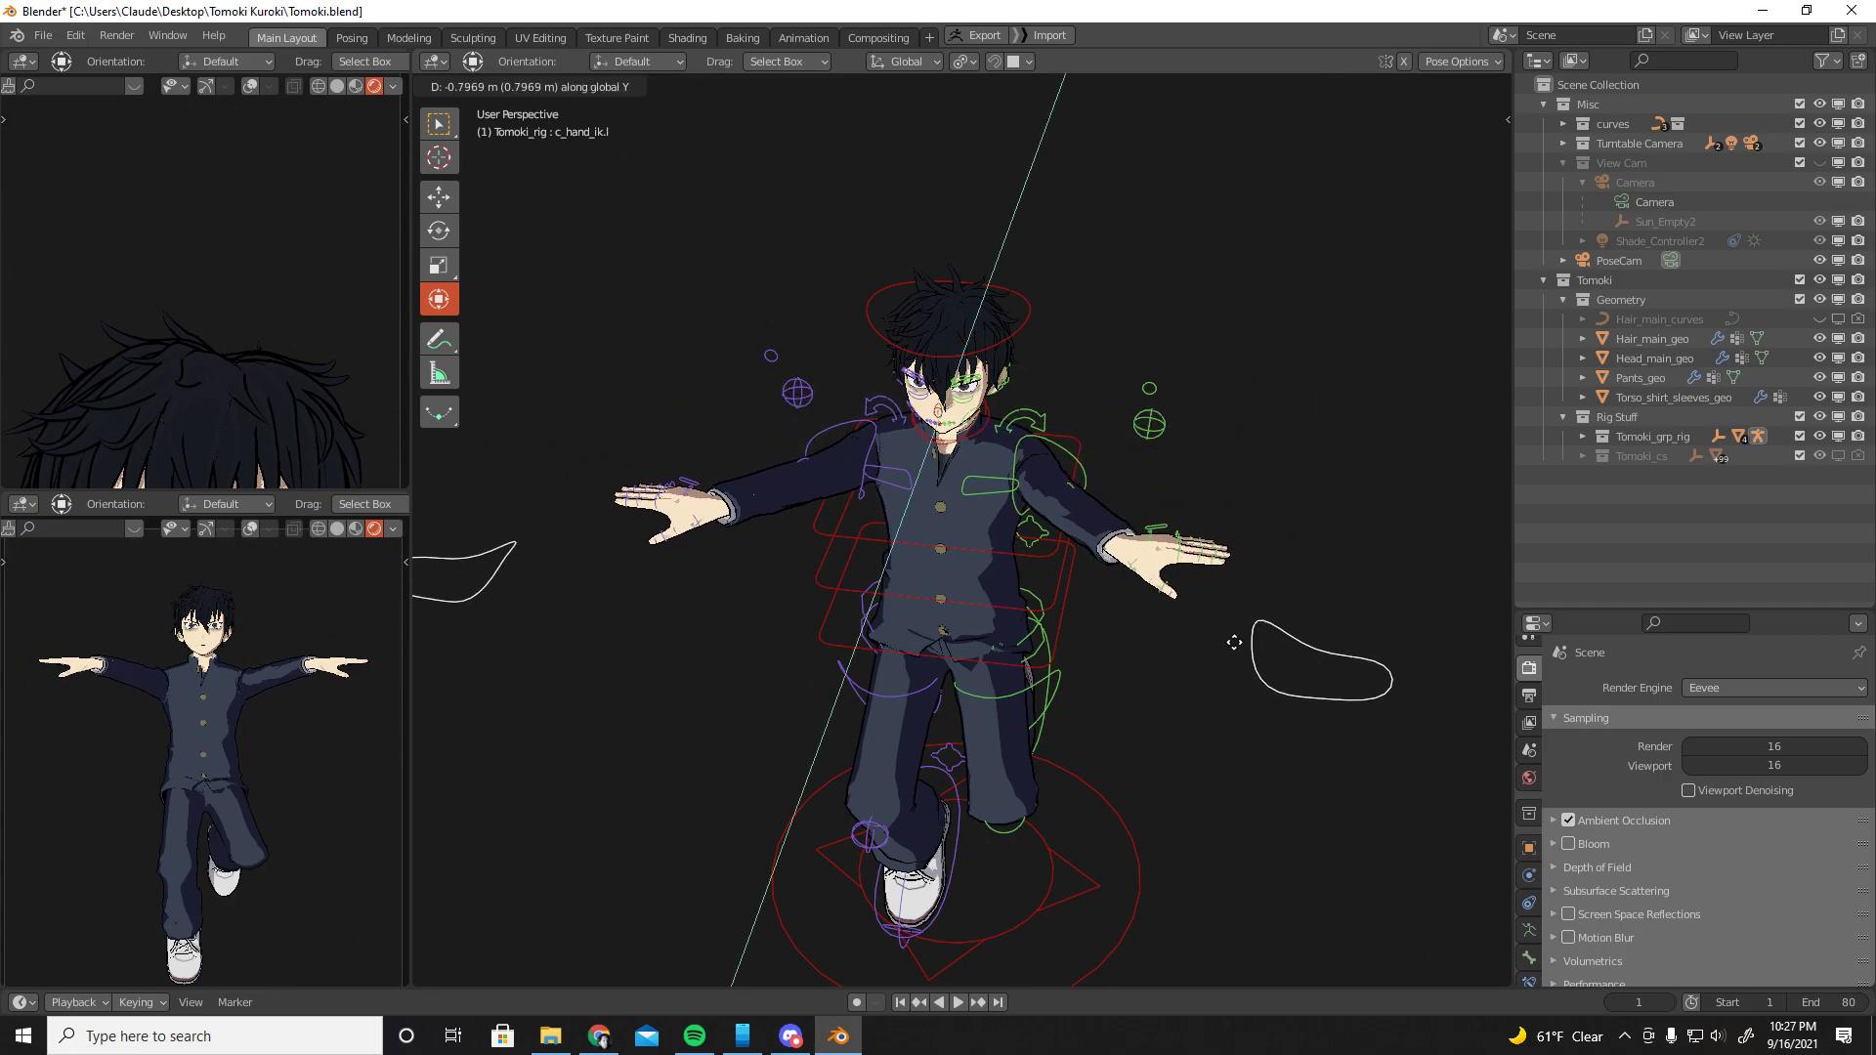
click(1193, 680)
shift+middle_drag(1231, 664, 1264, 606)
scroll(1294, 472, down, 2)
Enable X-Axis Mirror for posing and rotate the left hand's IK control -77.9° about the global Z axis
click(1238, 670)
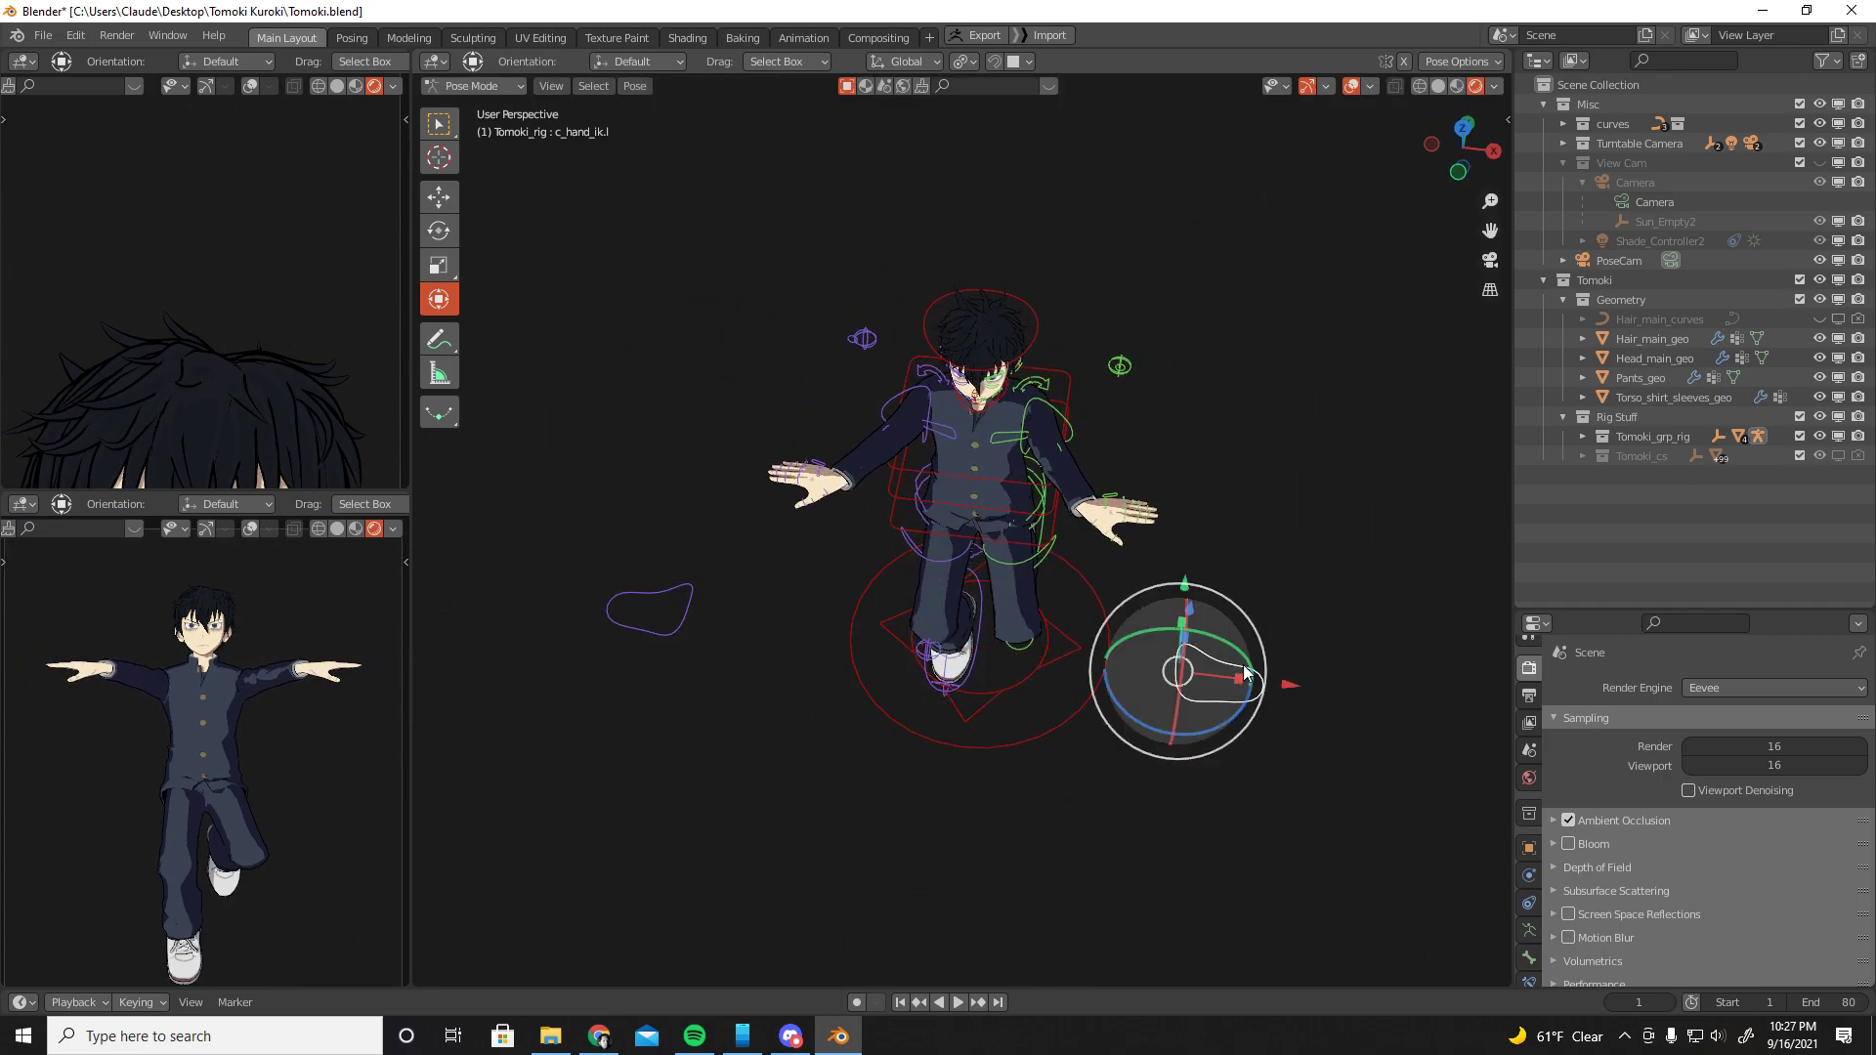
key(n)
click(1499, 163)
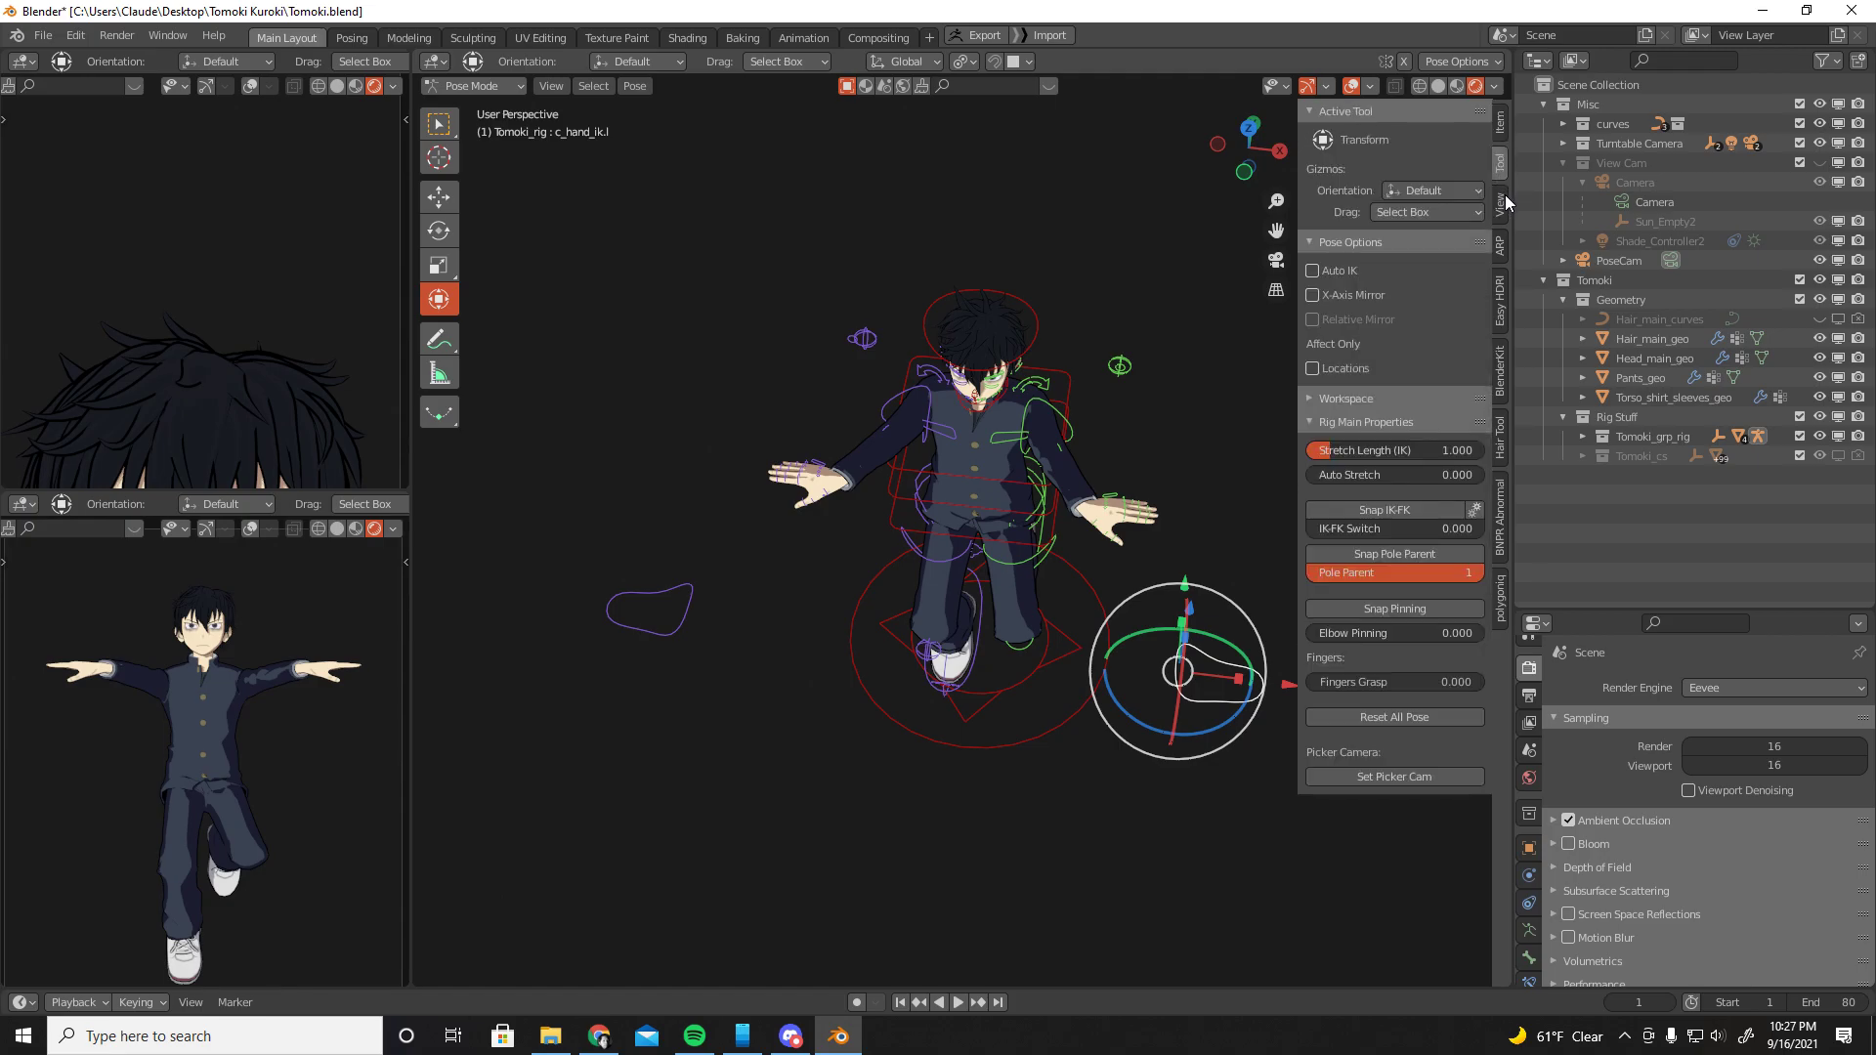
click(1313, 295)
key(n)
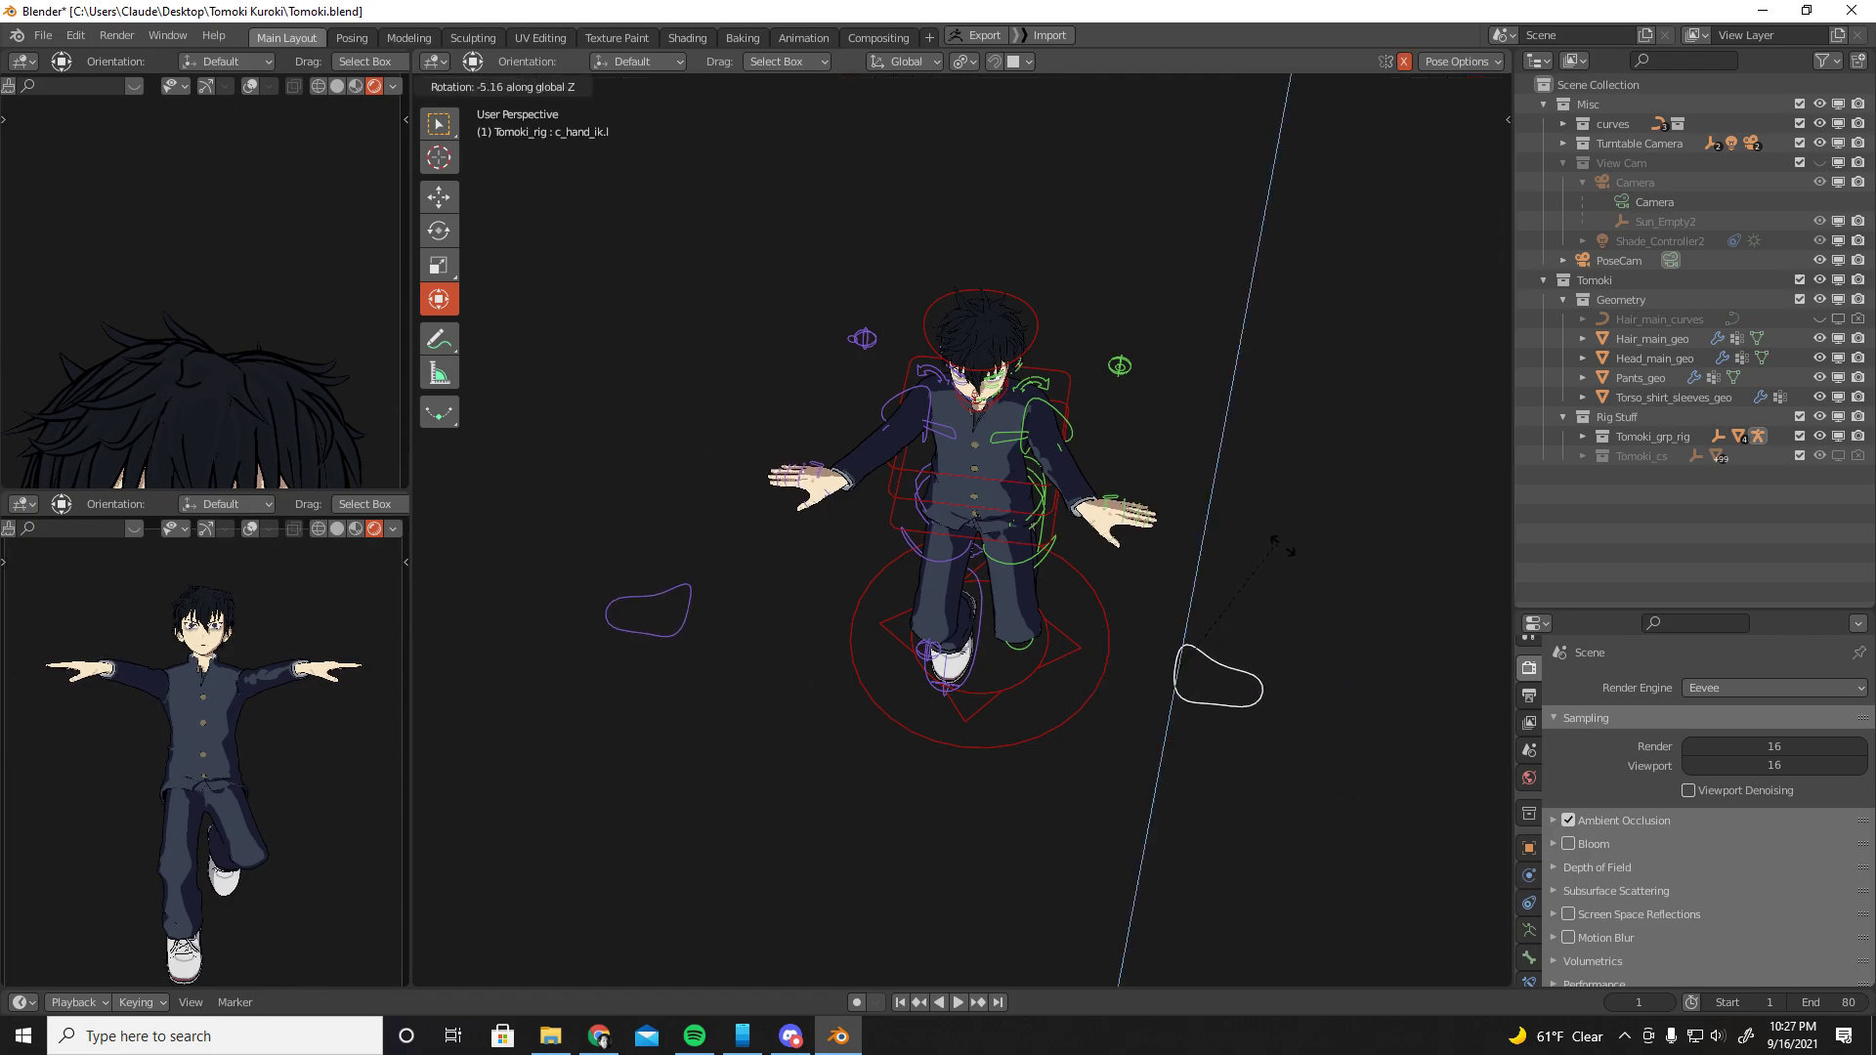
click(1290, 711)
Raise the mirrored hand IK controls above the head and rotate them -71.7° about the global X axis
key(g)
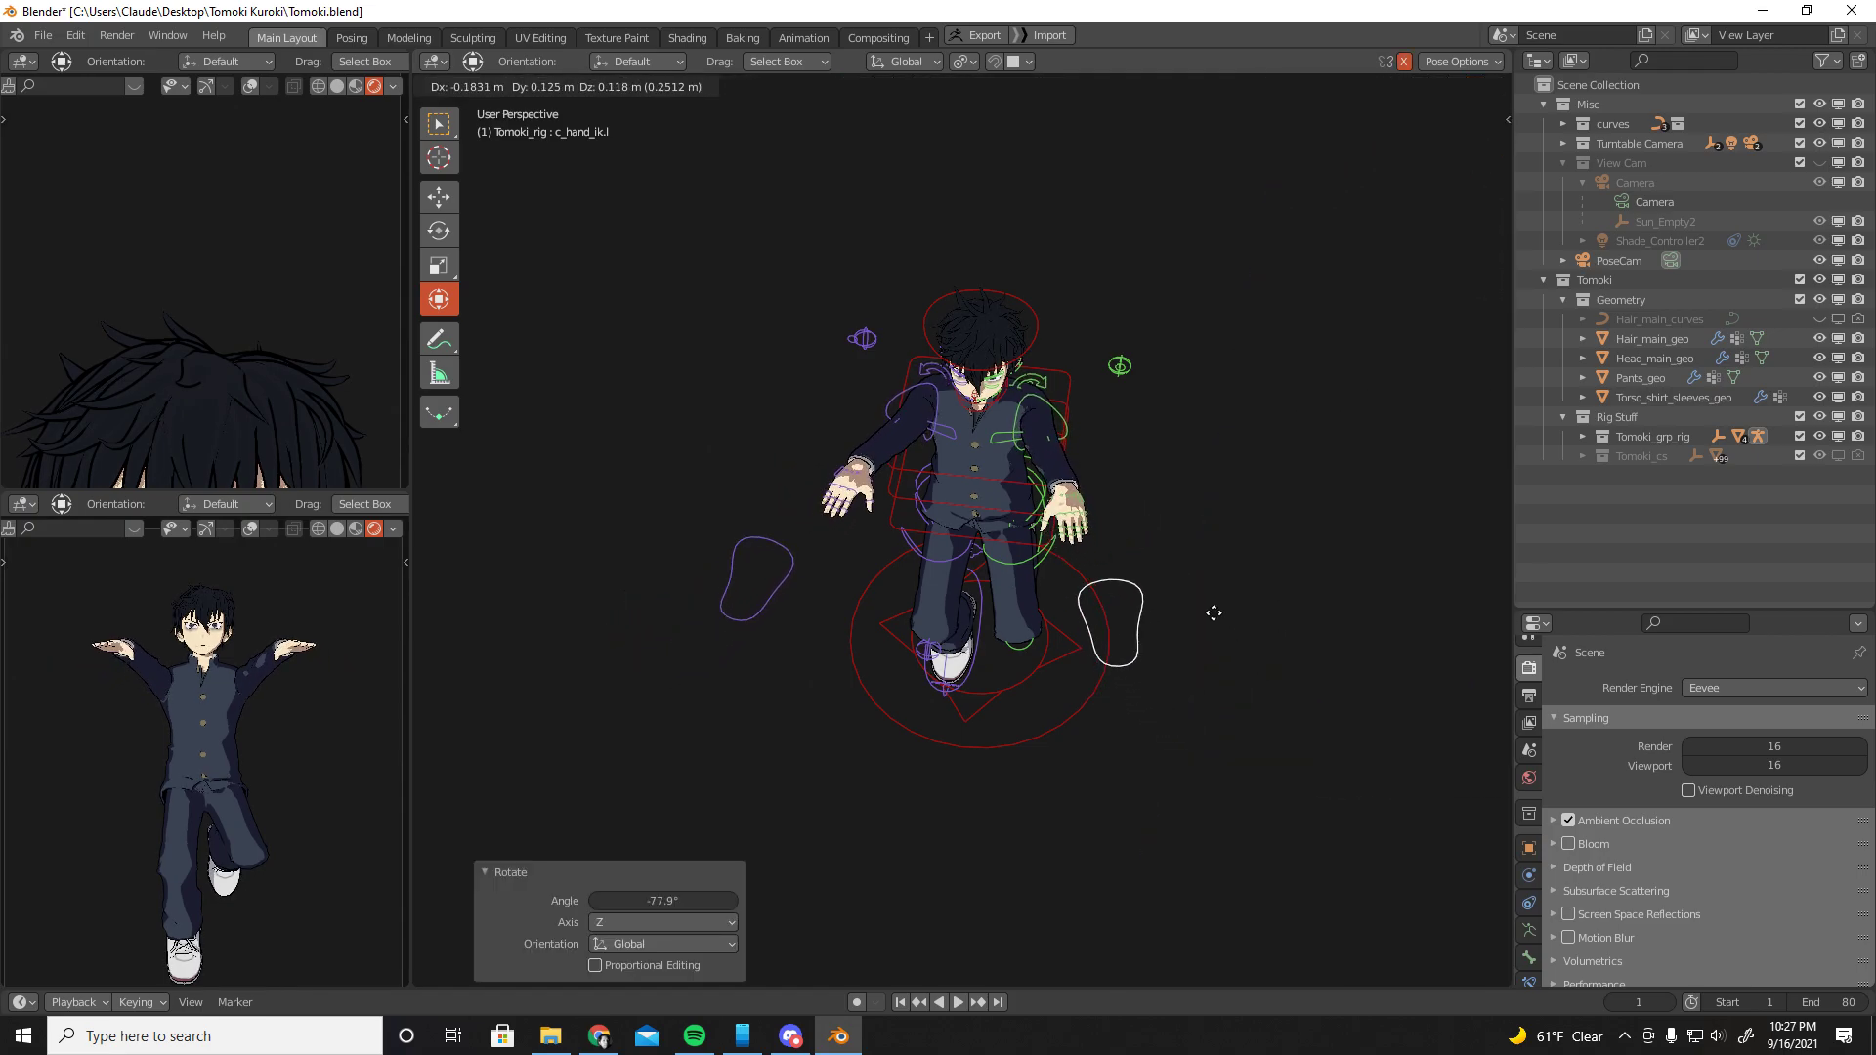
click(1197, 508)
middle_drag(1212, 524, 1158, 454)
key(r)
click(707, 544)
Examine the raised-arms pose from the front with the viewport overlays hidden, and turn the overlays back on
middle_drag(707, 544, 988, 472)
scroll(1005, 419, up, 2)
shift+middle_drag(1035, 283, 1005, 500)
scroll(1006, 505, up, 3)
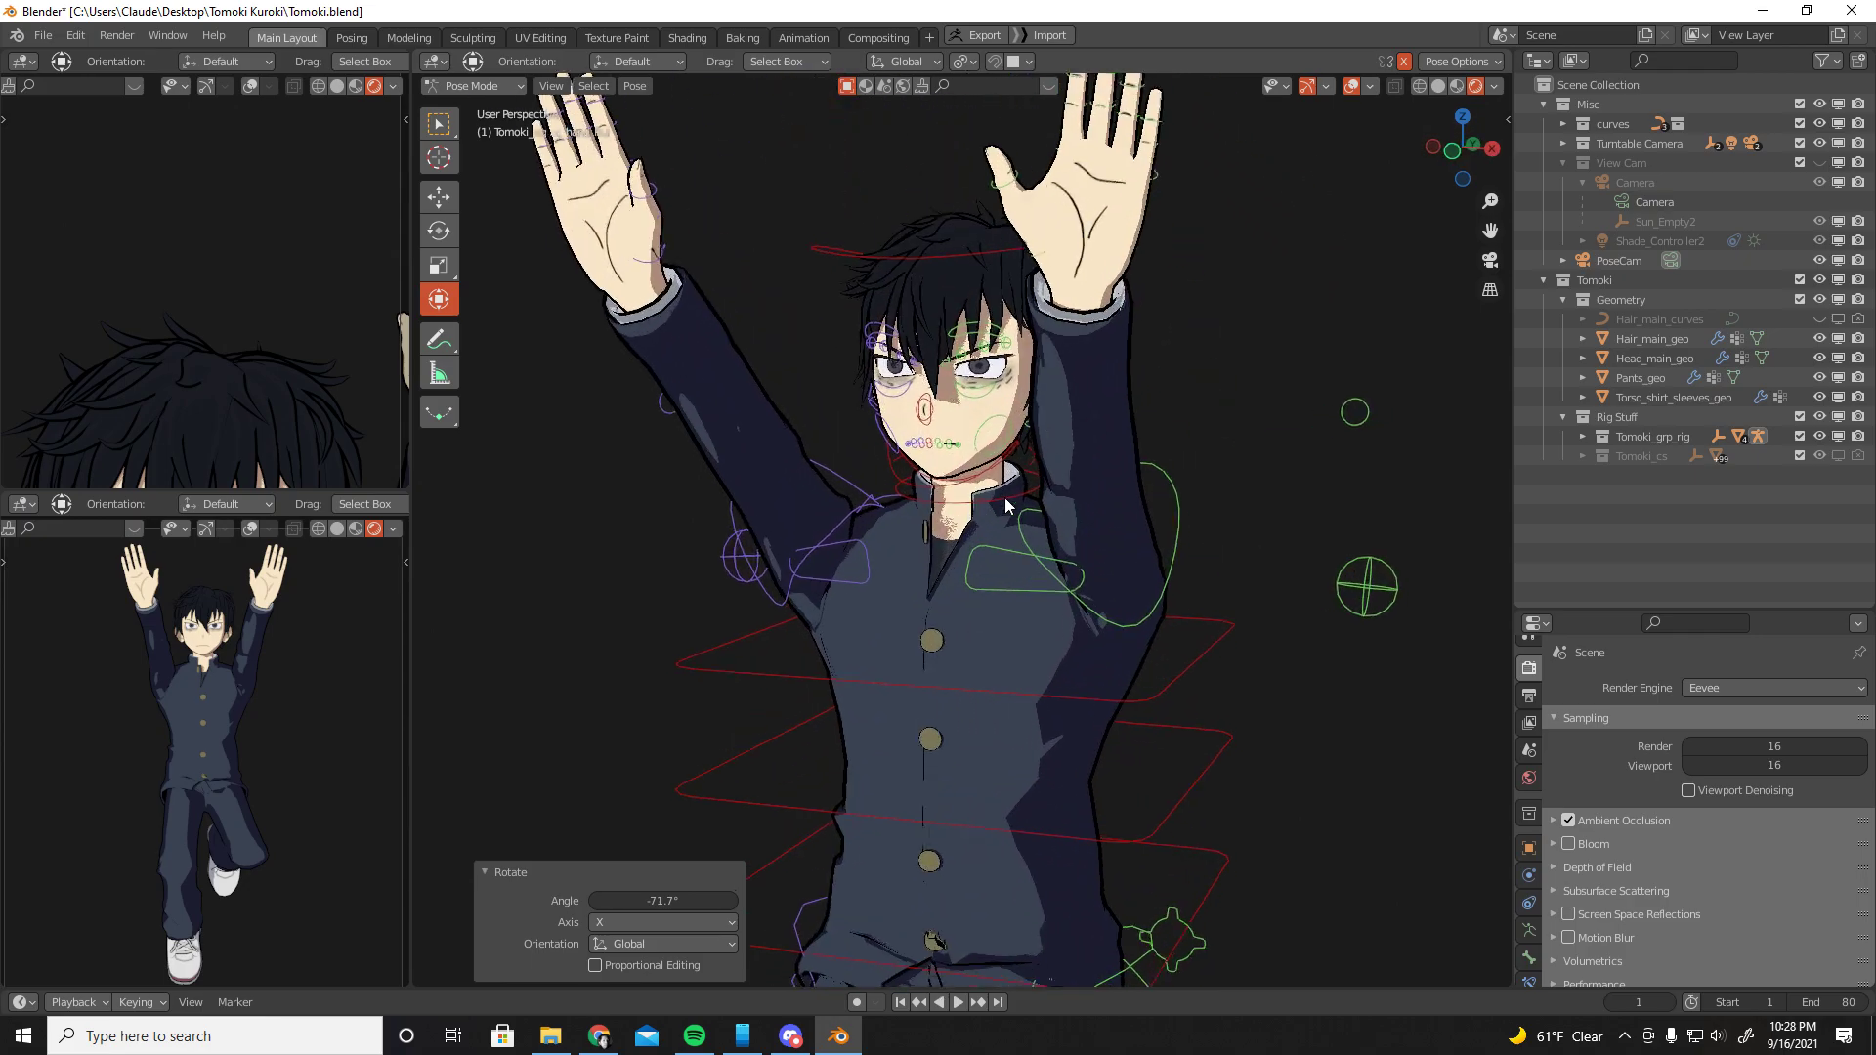
click(1352, 86)
scroll(1184, 444, down, 2)
shift+middle_drag(1184, 444, 1173, 327)
mouse_move(1145, 363)
middle_down()
mouse_move(1452, 385)
mouse_move(1233, 346)
mouse_move(1254, 353)
mouse_move(1180, 370)
middle_up()
scroll(1243, 406, up, 5)
click(1350, 86)
scroll(1180, 369, up, 1)
Reset the whole rig to its rest pose by clearing the location and rotation of all bones
key(a)
key(alt+g)
shift+middle_drag(1104, 281, 1105, 517)
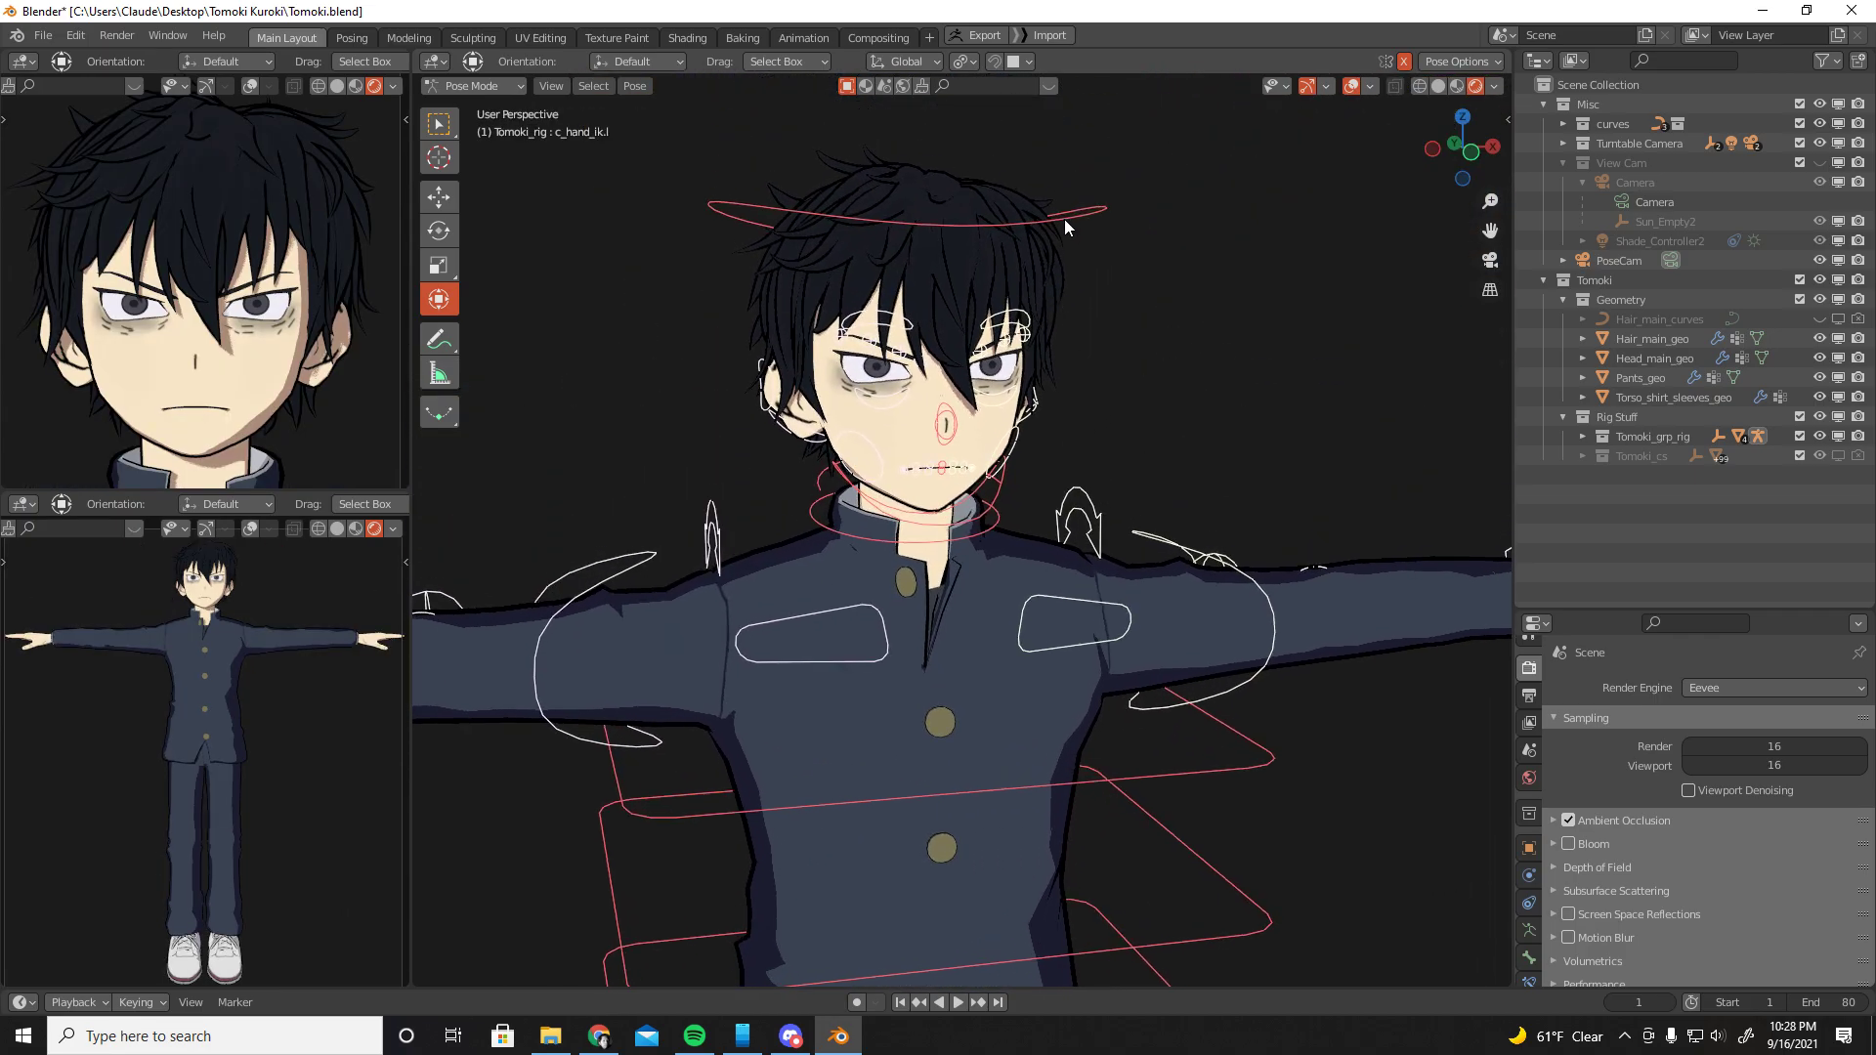
Turn the head control toward the character's left with a free trackball rotation
key(r)
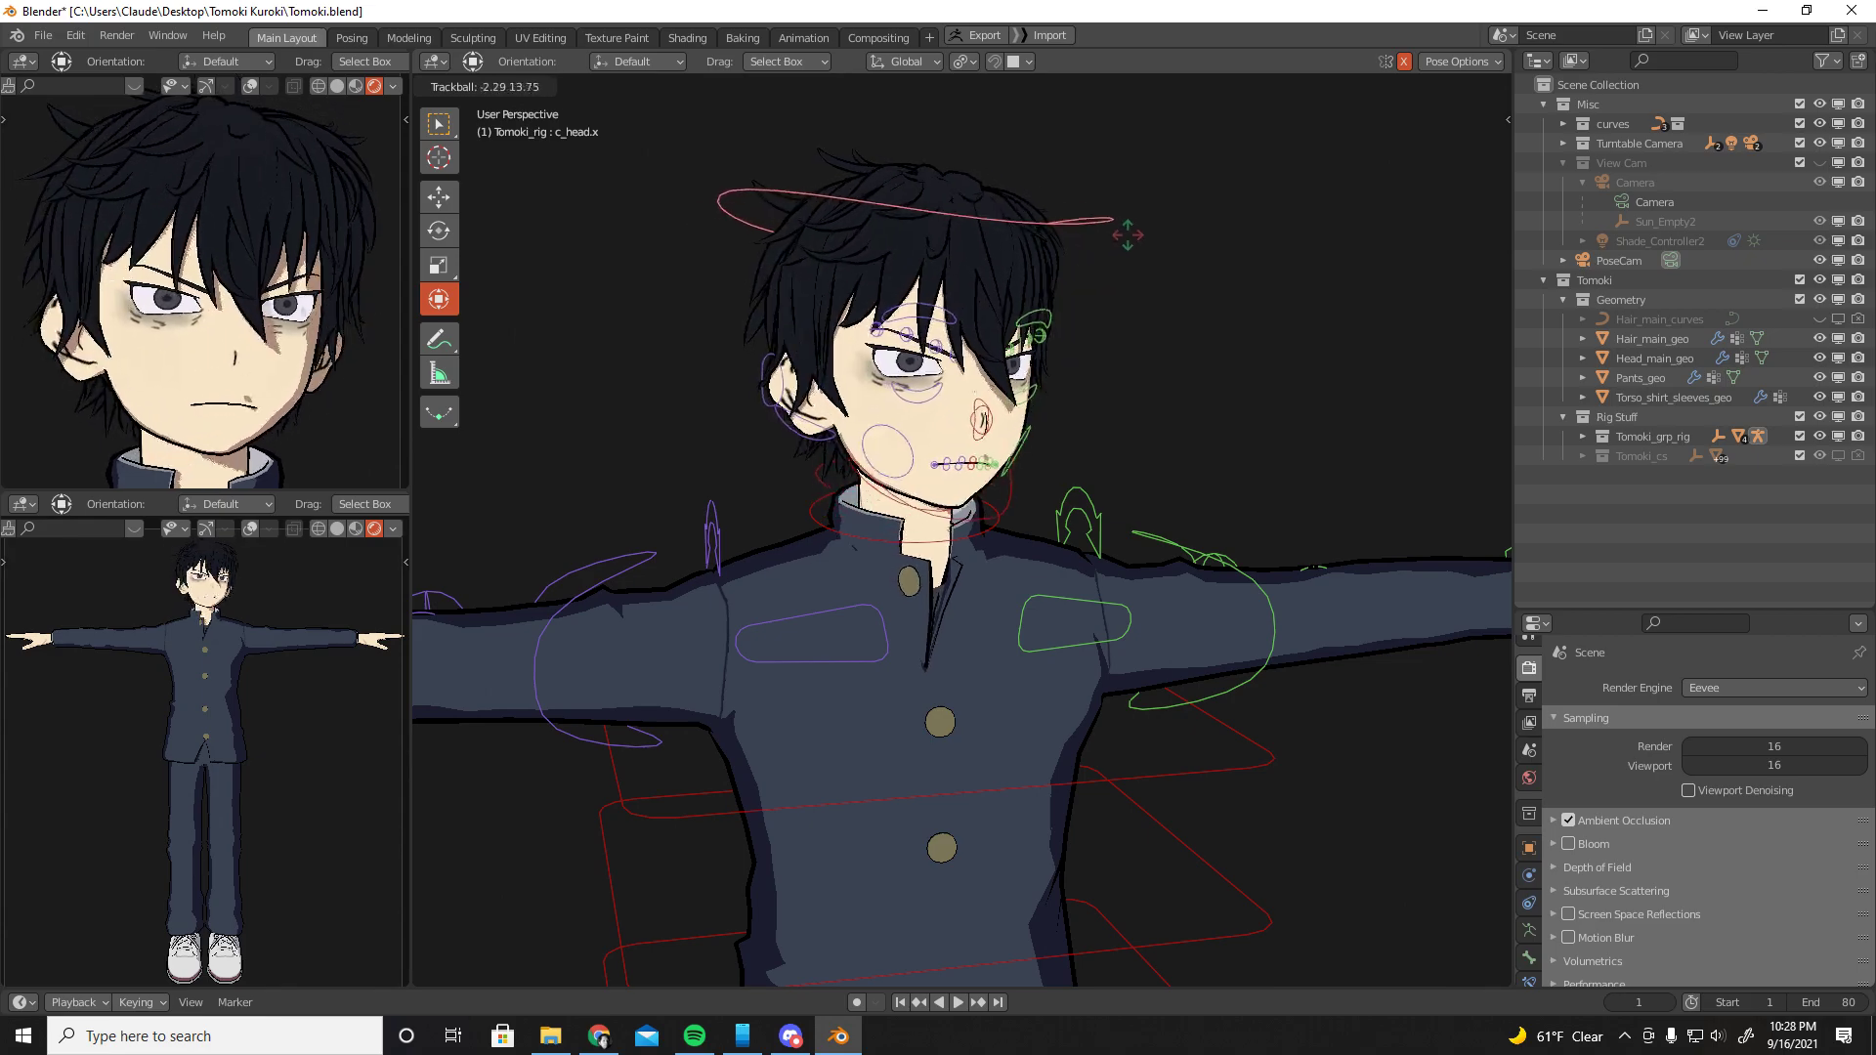
click(1170, 282)
middle_drag(1169, 284, 1148, 289)
shift+middle_drag(1148, 289, 1175, 331)
scroll(1192, 362, up, 1)
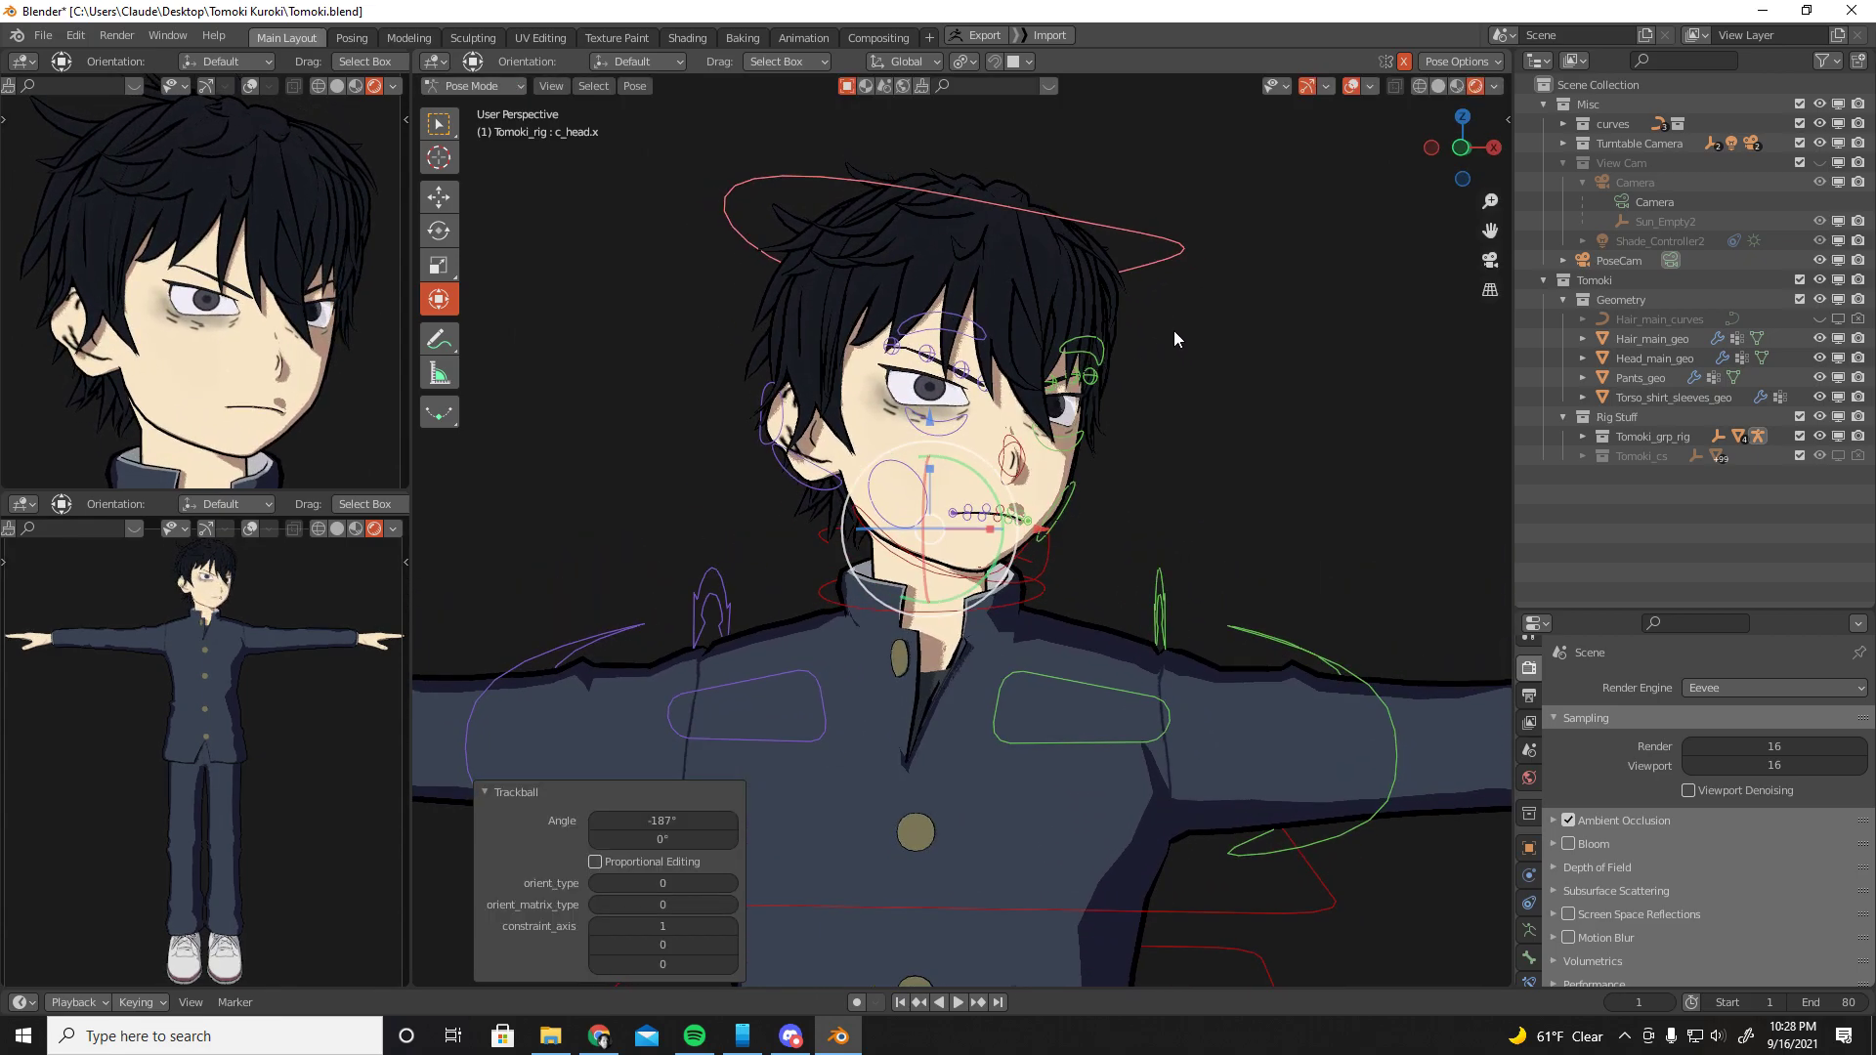
Turn the head control toward the character's right with a free trackball rotation
key(r)
key(r)
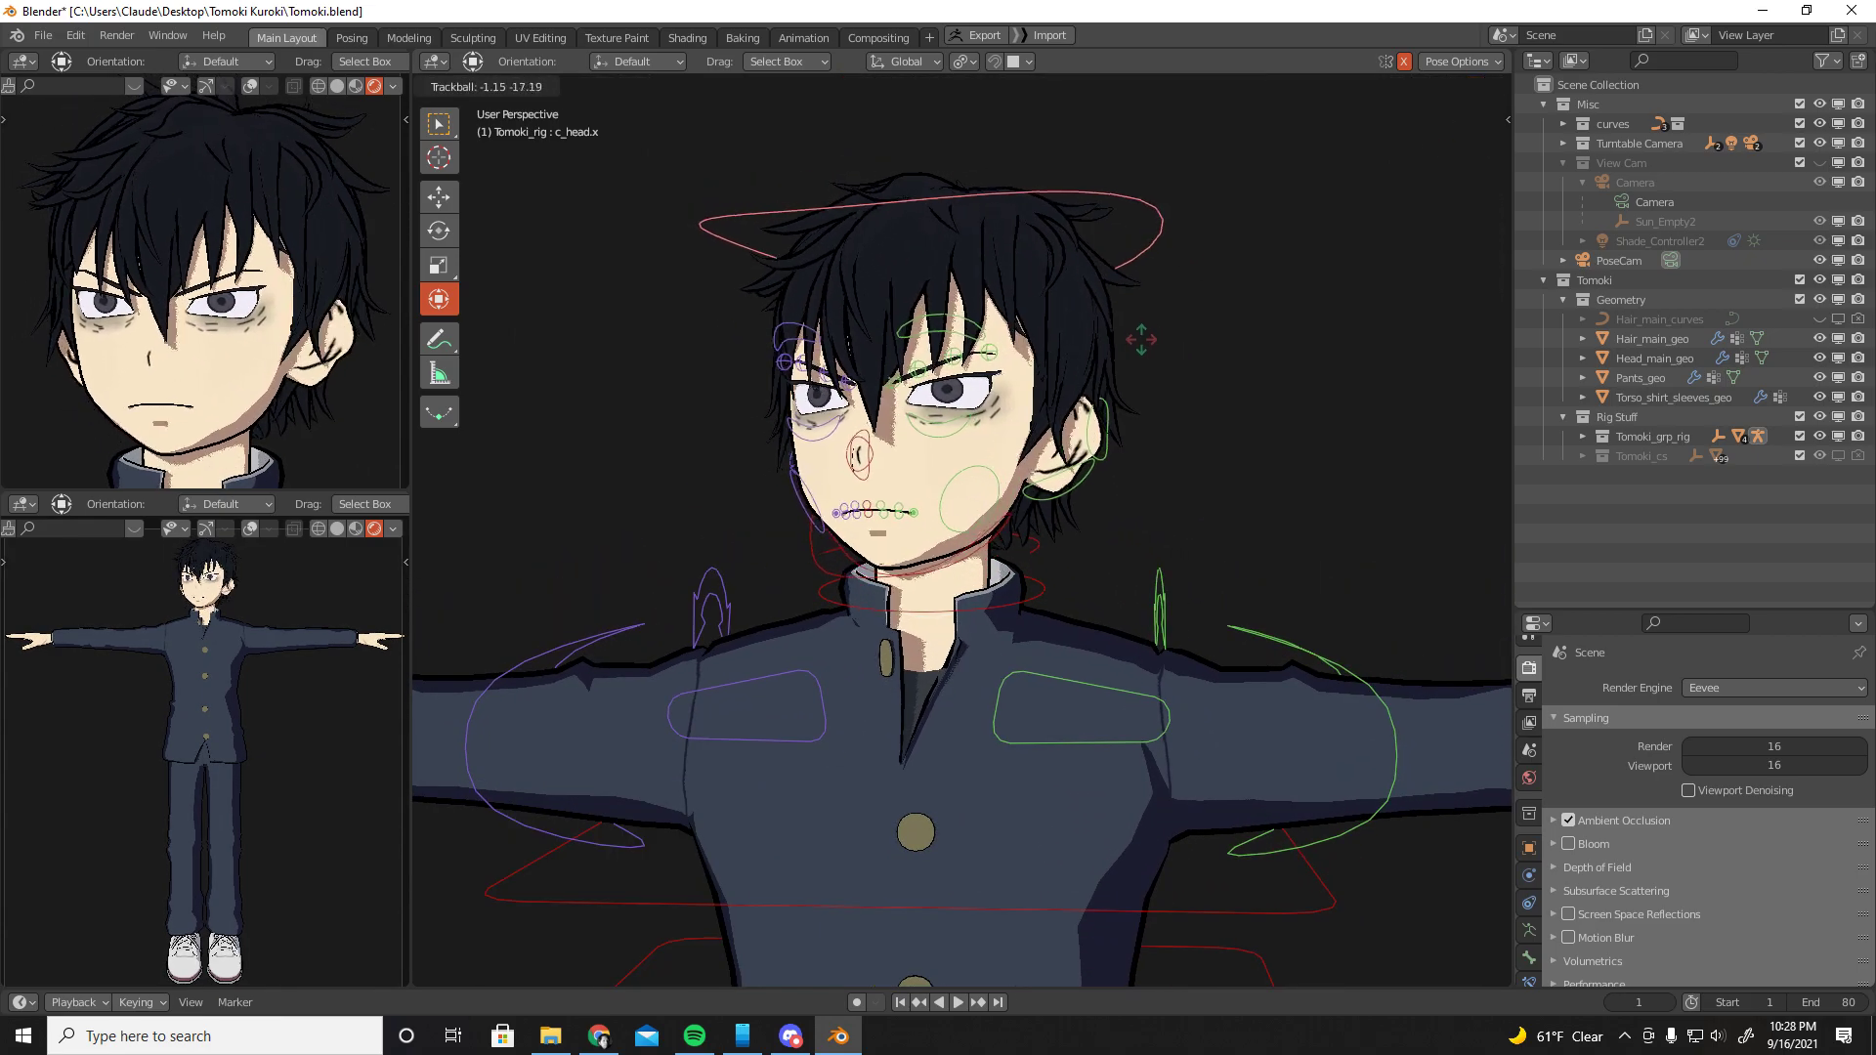
key(Return)
Preview the head in Material Preview without overlays, turning it freely and resetting its rotation to face forward
click(1456, 88)
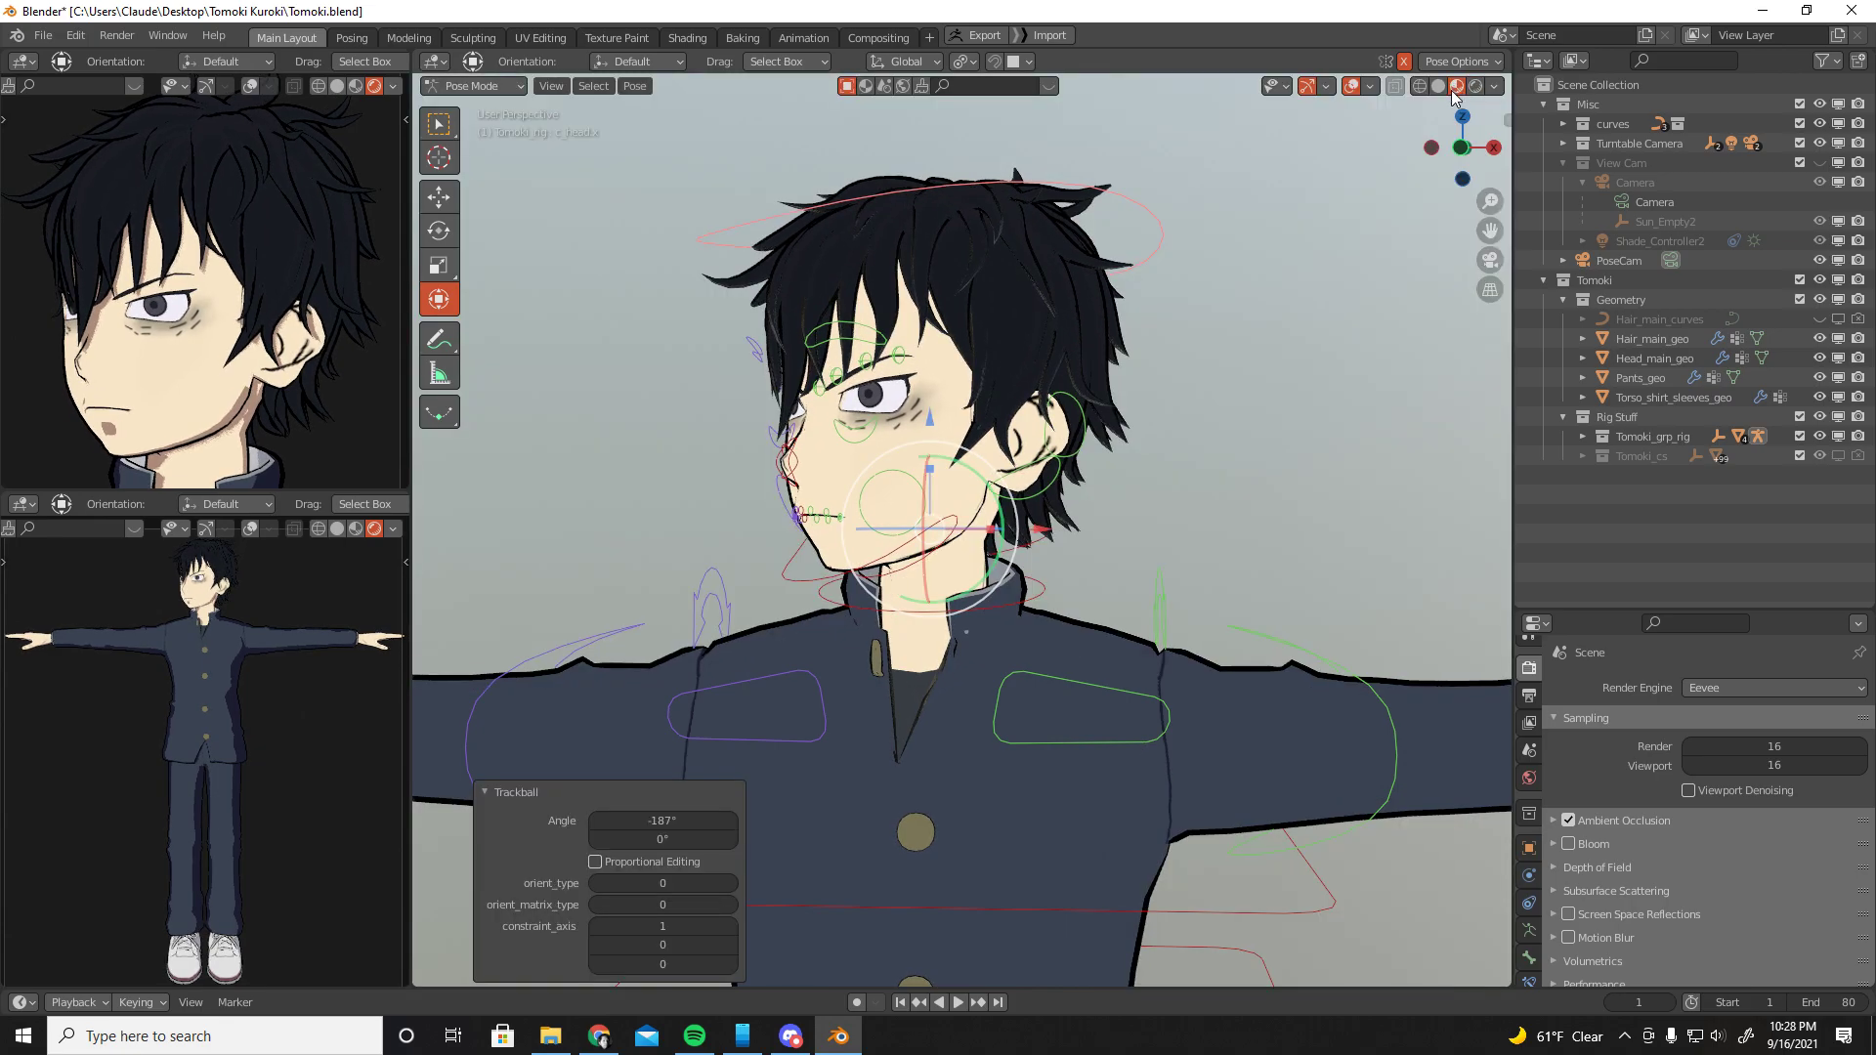
middle_drag(1264, 186, 1276, 189)
scroll(1245, 234, up, 2)
key(r)
key(r)
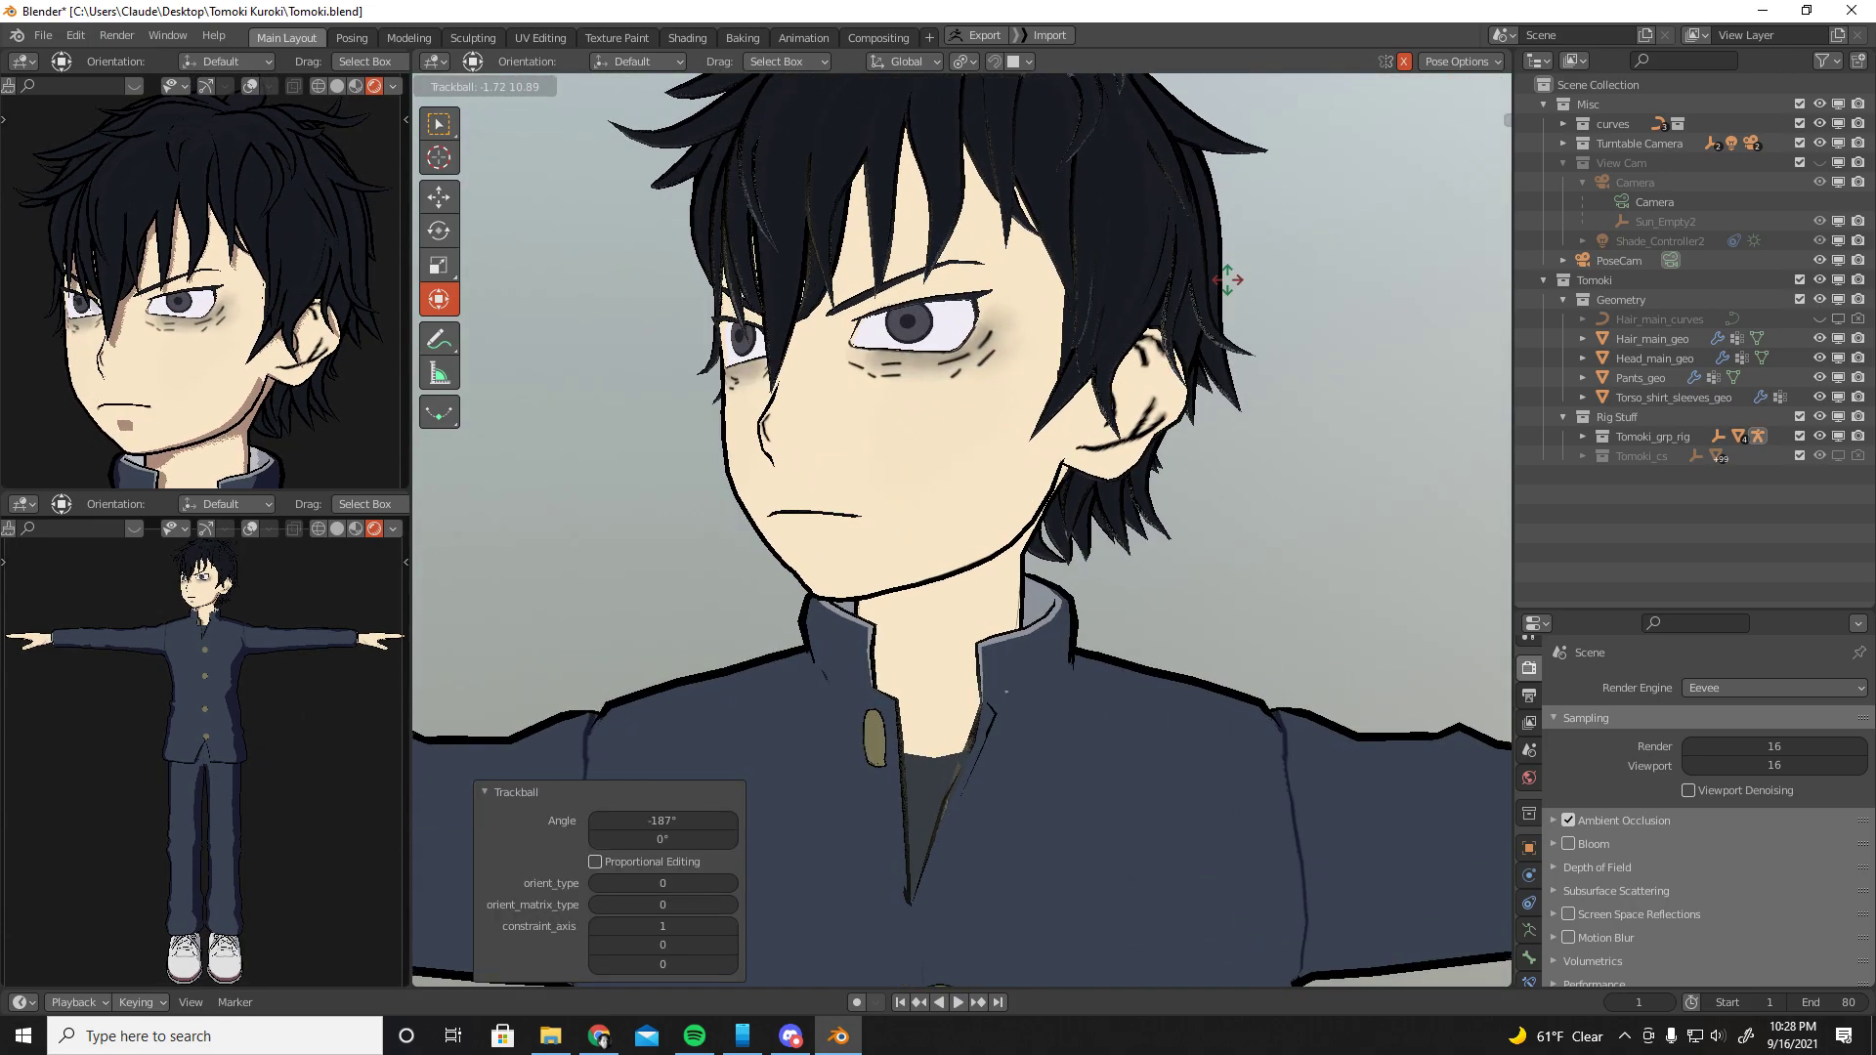
click(1291, 286)
scroll(1292, 285, down, 2)
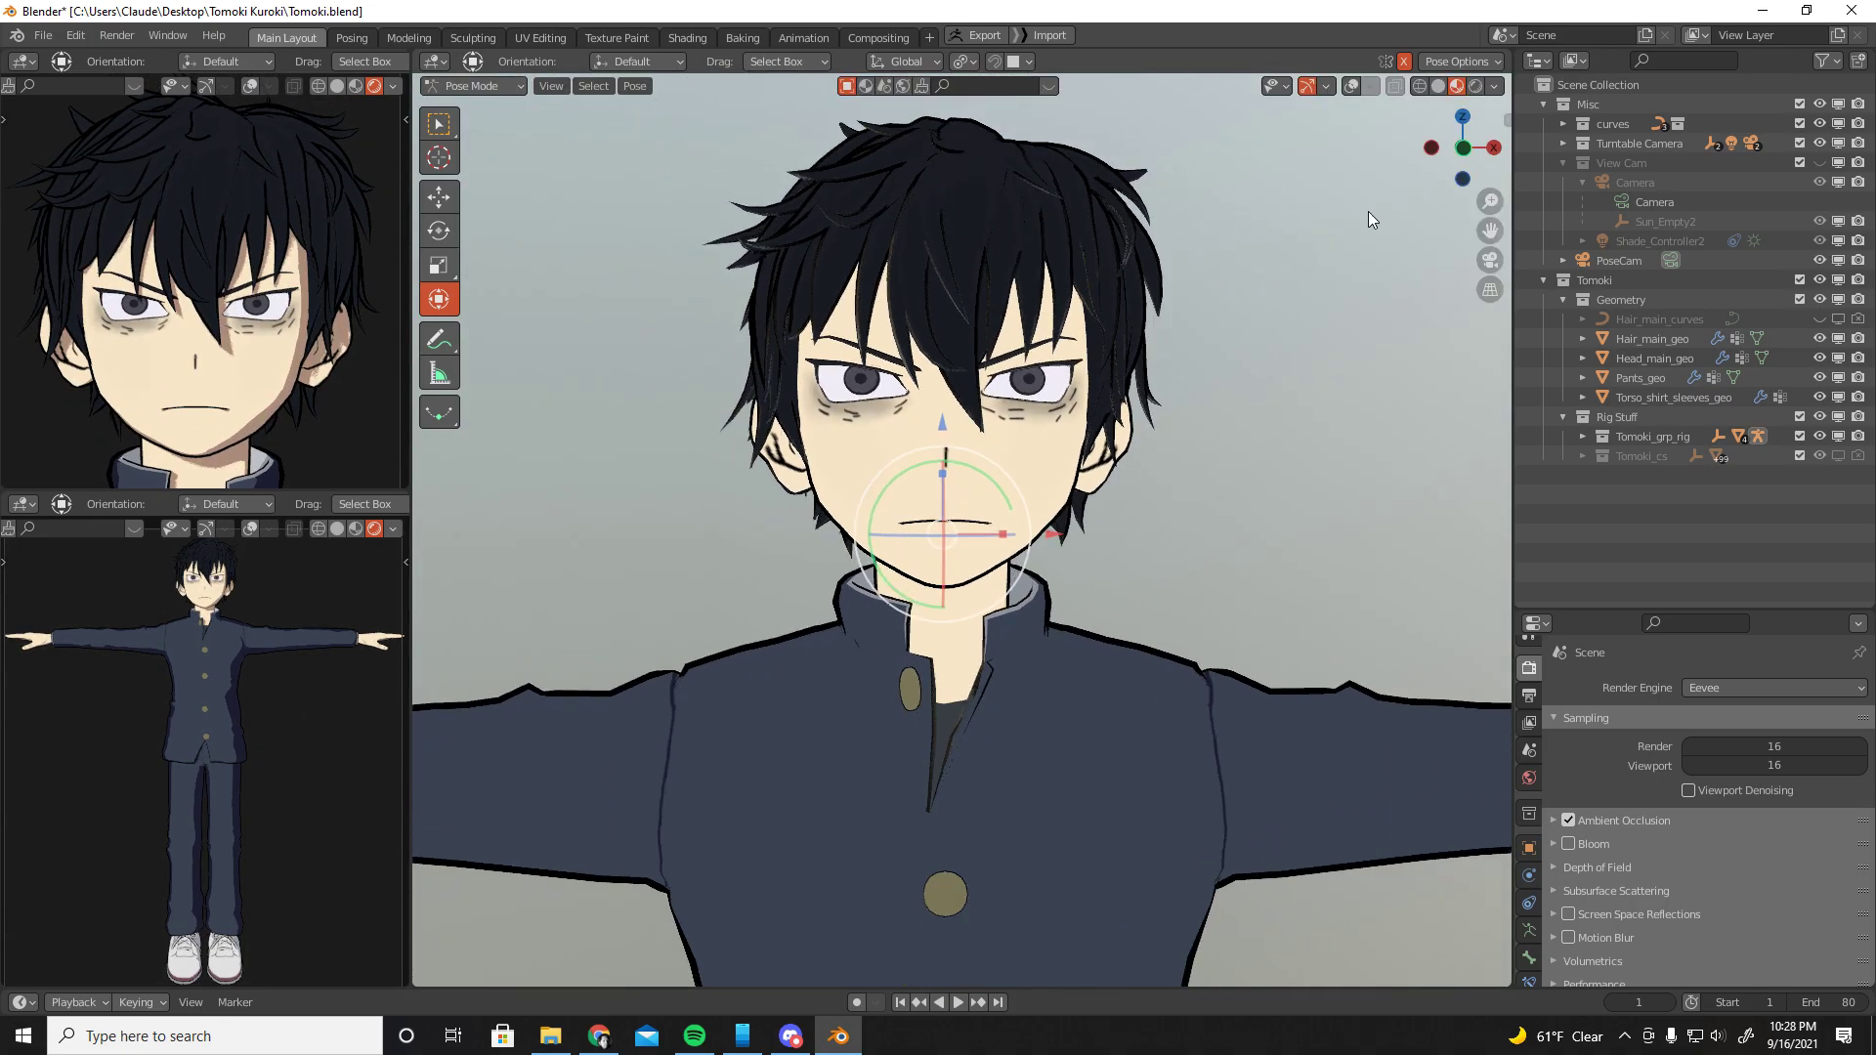
Return the viewport to Rendered shading and show the overlays again
click(1475, 86)
scroll(1155, 389, down, 1)
middle_drag(1154, 389, 1352, 120)
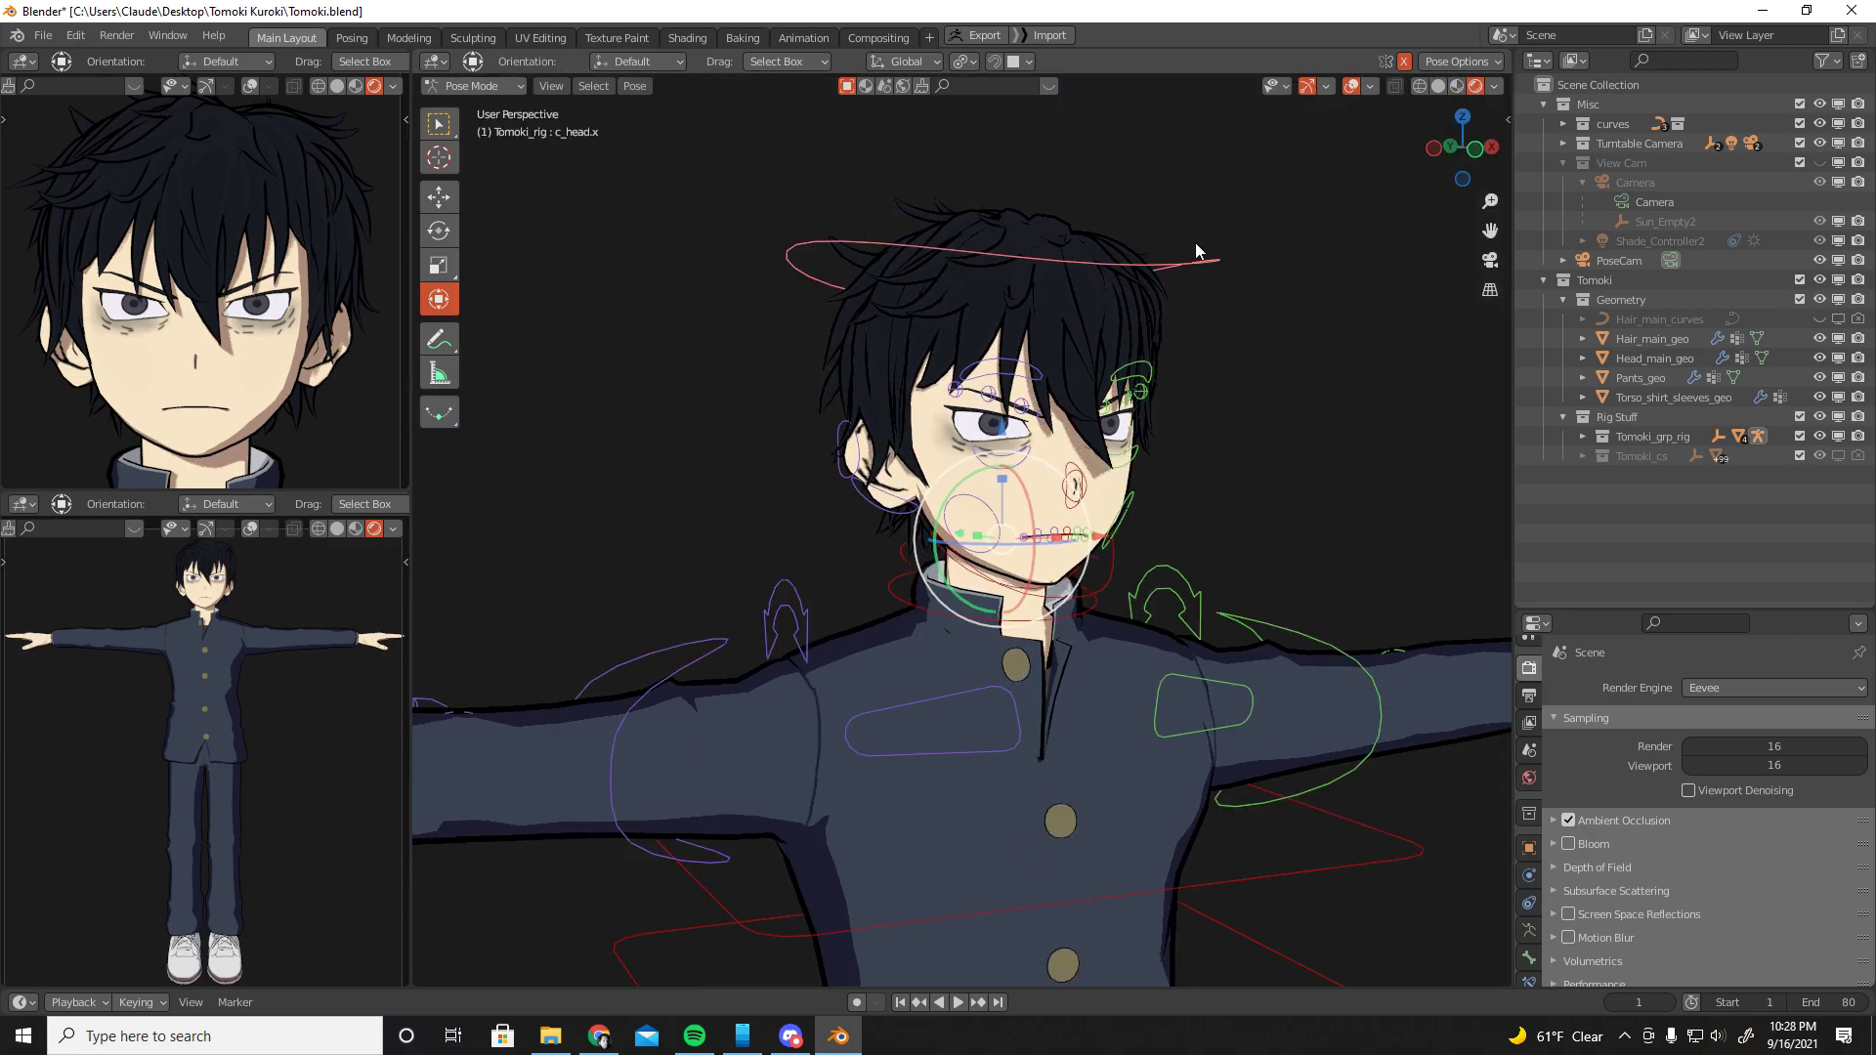
Try moving both full eyebrow controls along the global Z axis
scroll(1205, 234, up, 3)
shift+middle_drag(1131, 352, 1023, 361)
scroll(1023, 361, up, 1)
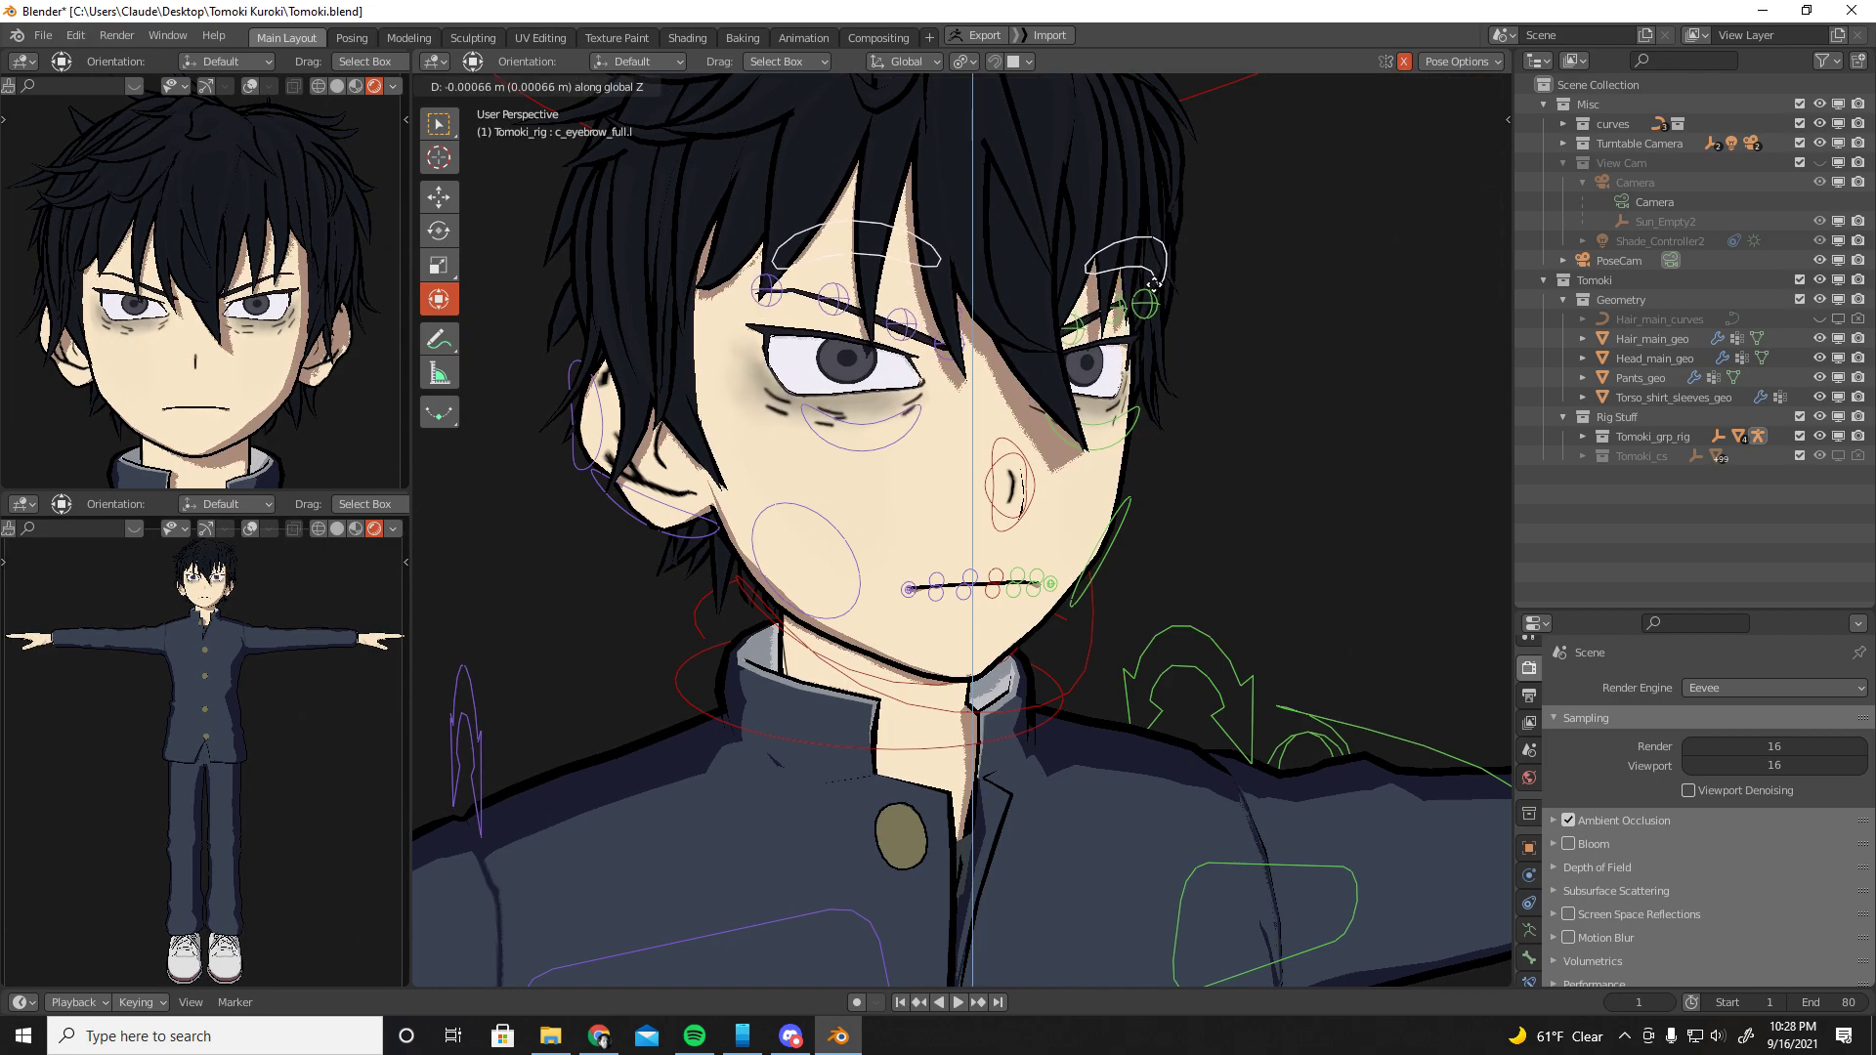
right_click(1157, 284)
Raise the right cheek smile control about 0.004 m along the global Z axis
click(901, 444)
key(g)
key(z)
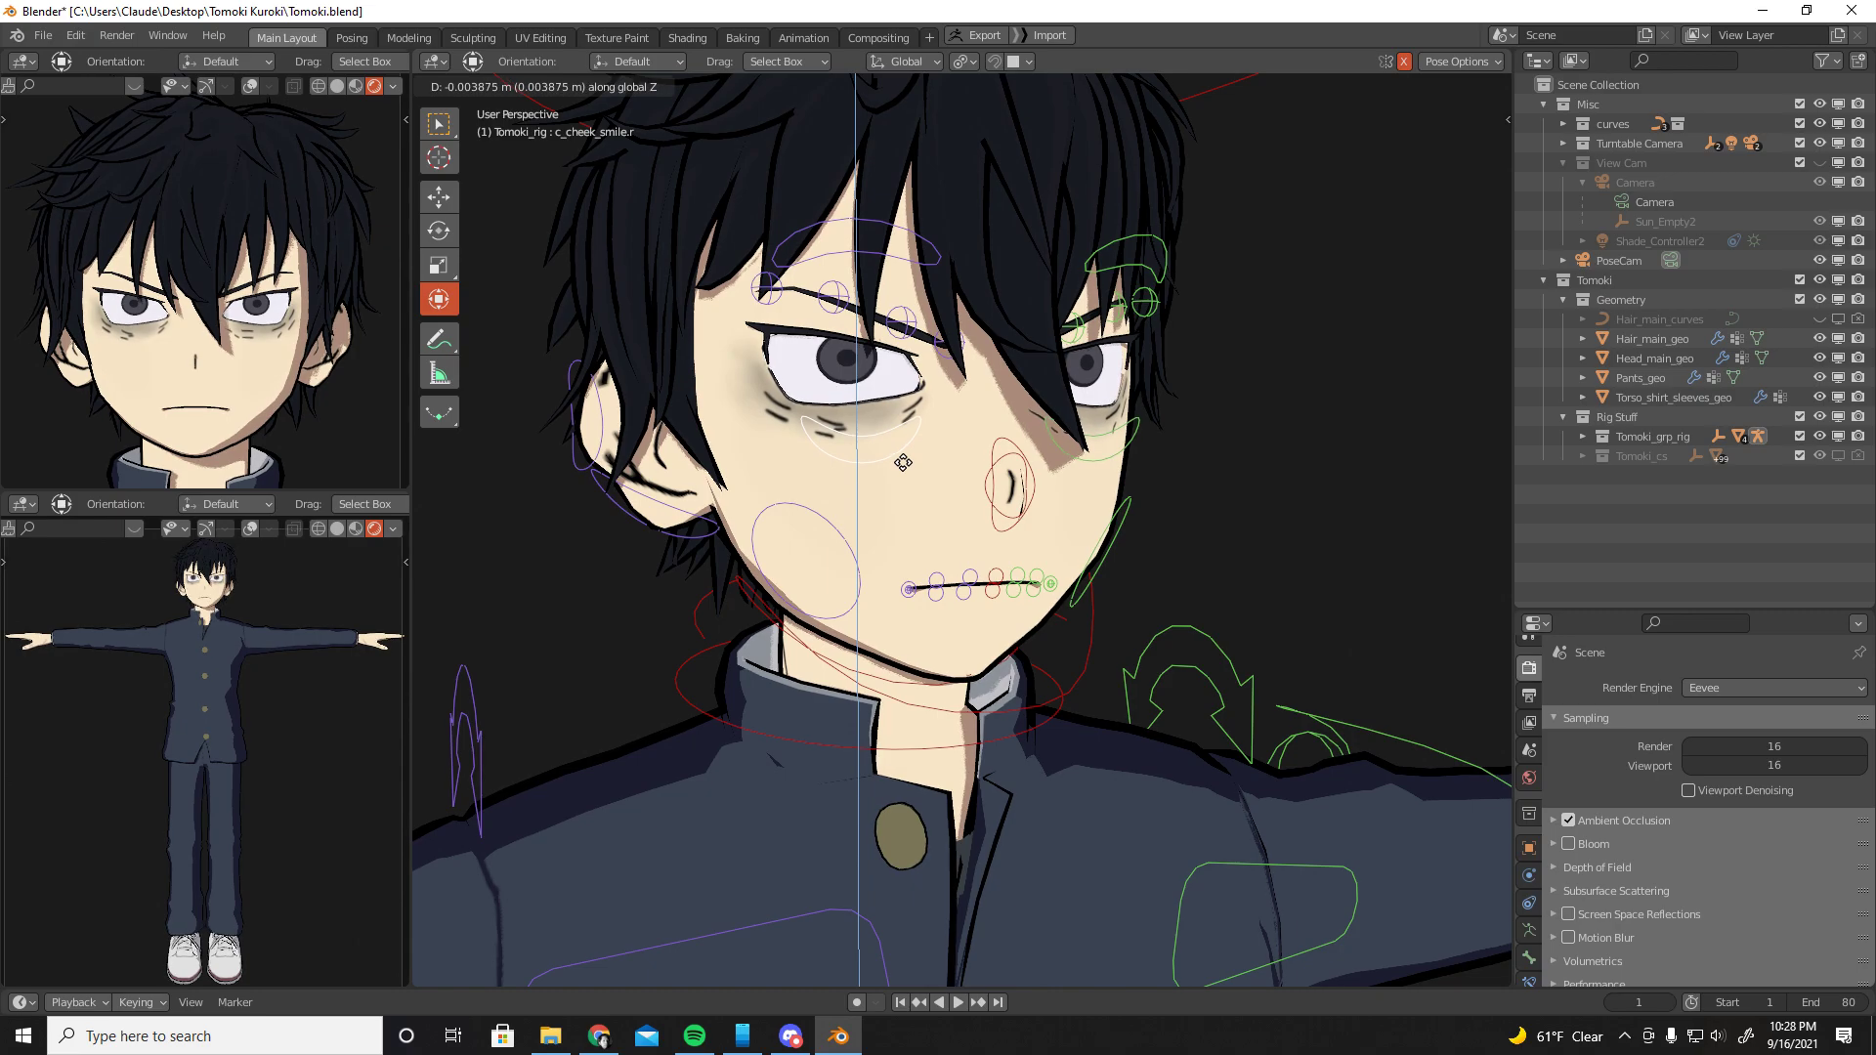
click(897, 433)
Turn off X-Axis Mirror and lower the left cheek smile control about 0.009 m along the global Z axis
middle_drag(894, 430, 986, 420)
key(n)
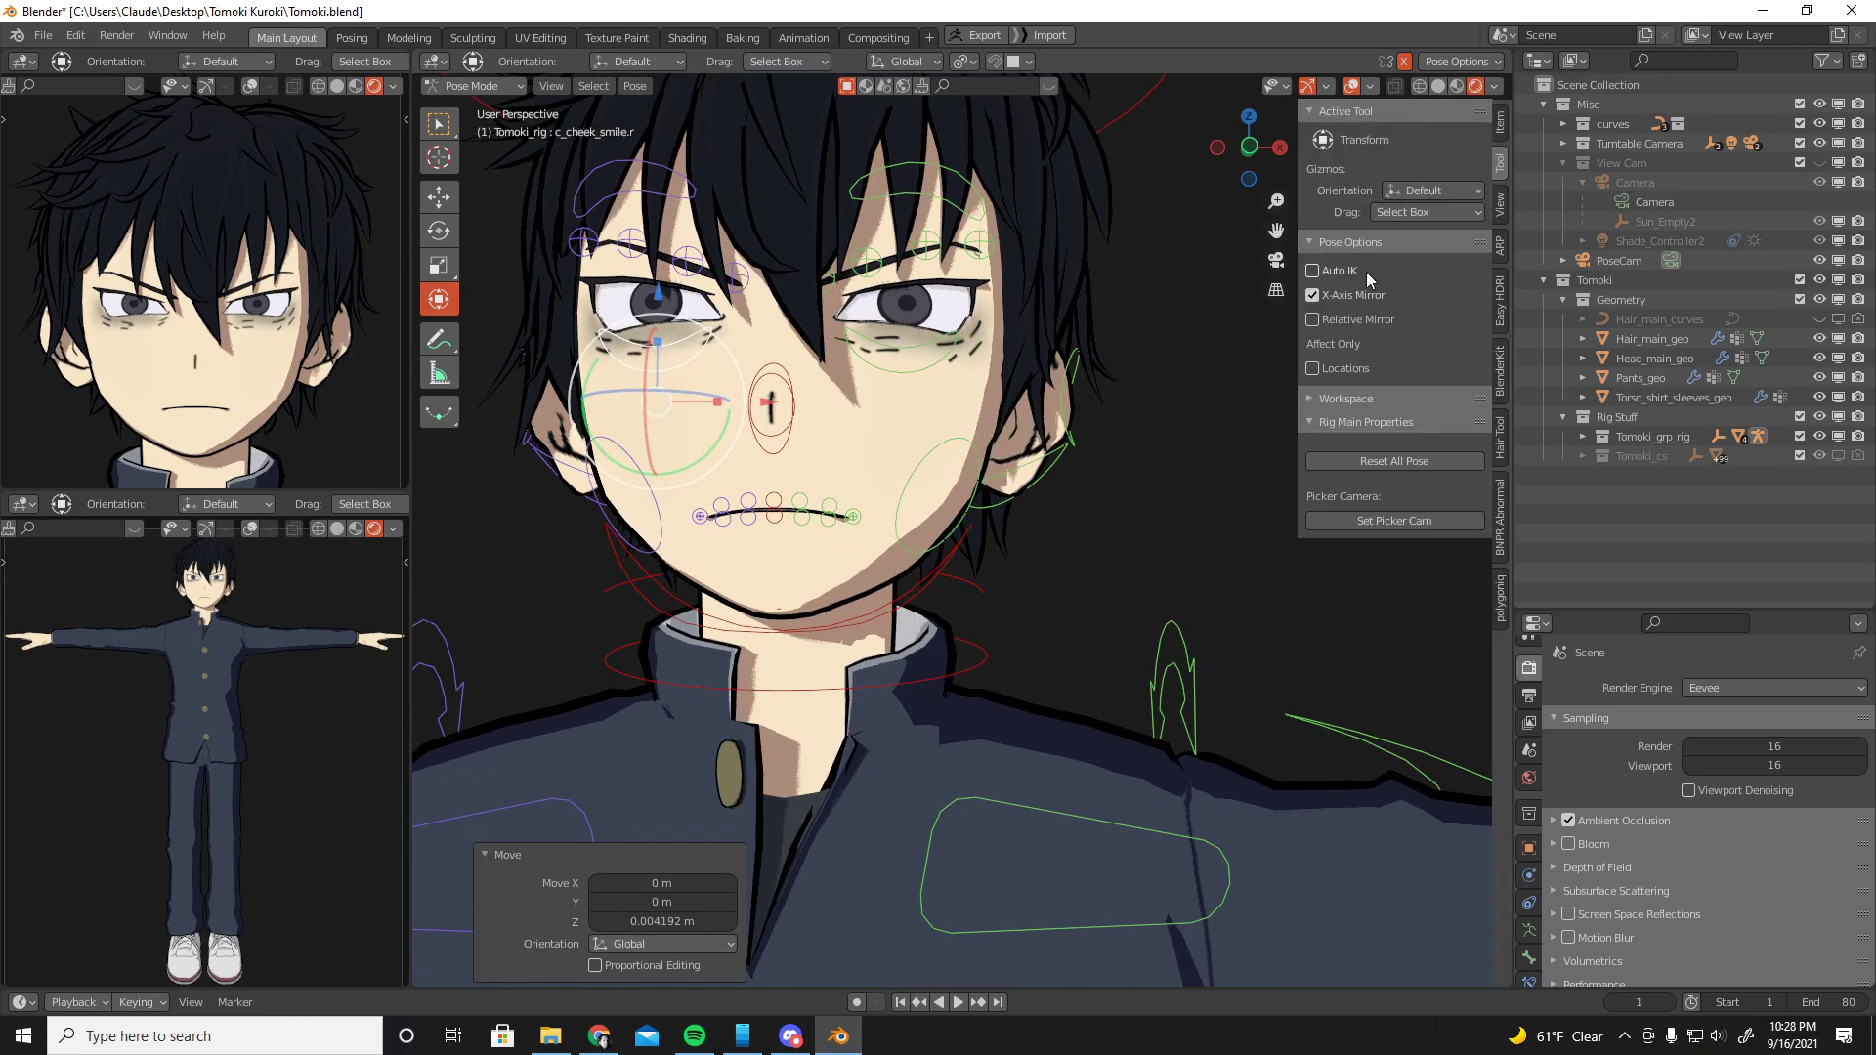
middle_drag(1256, 331, 988, 575)
click(947, 411)
key(g)
key(z)
click(950, 430)
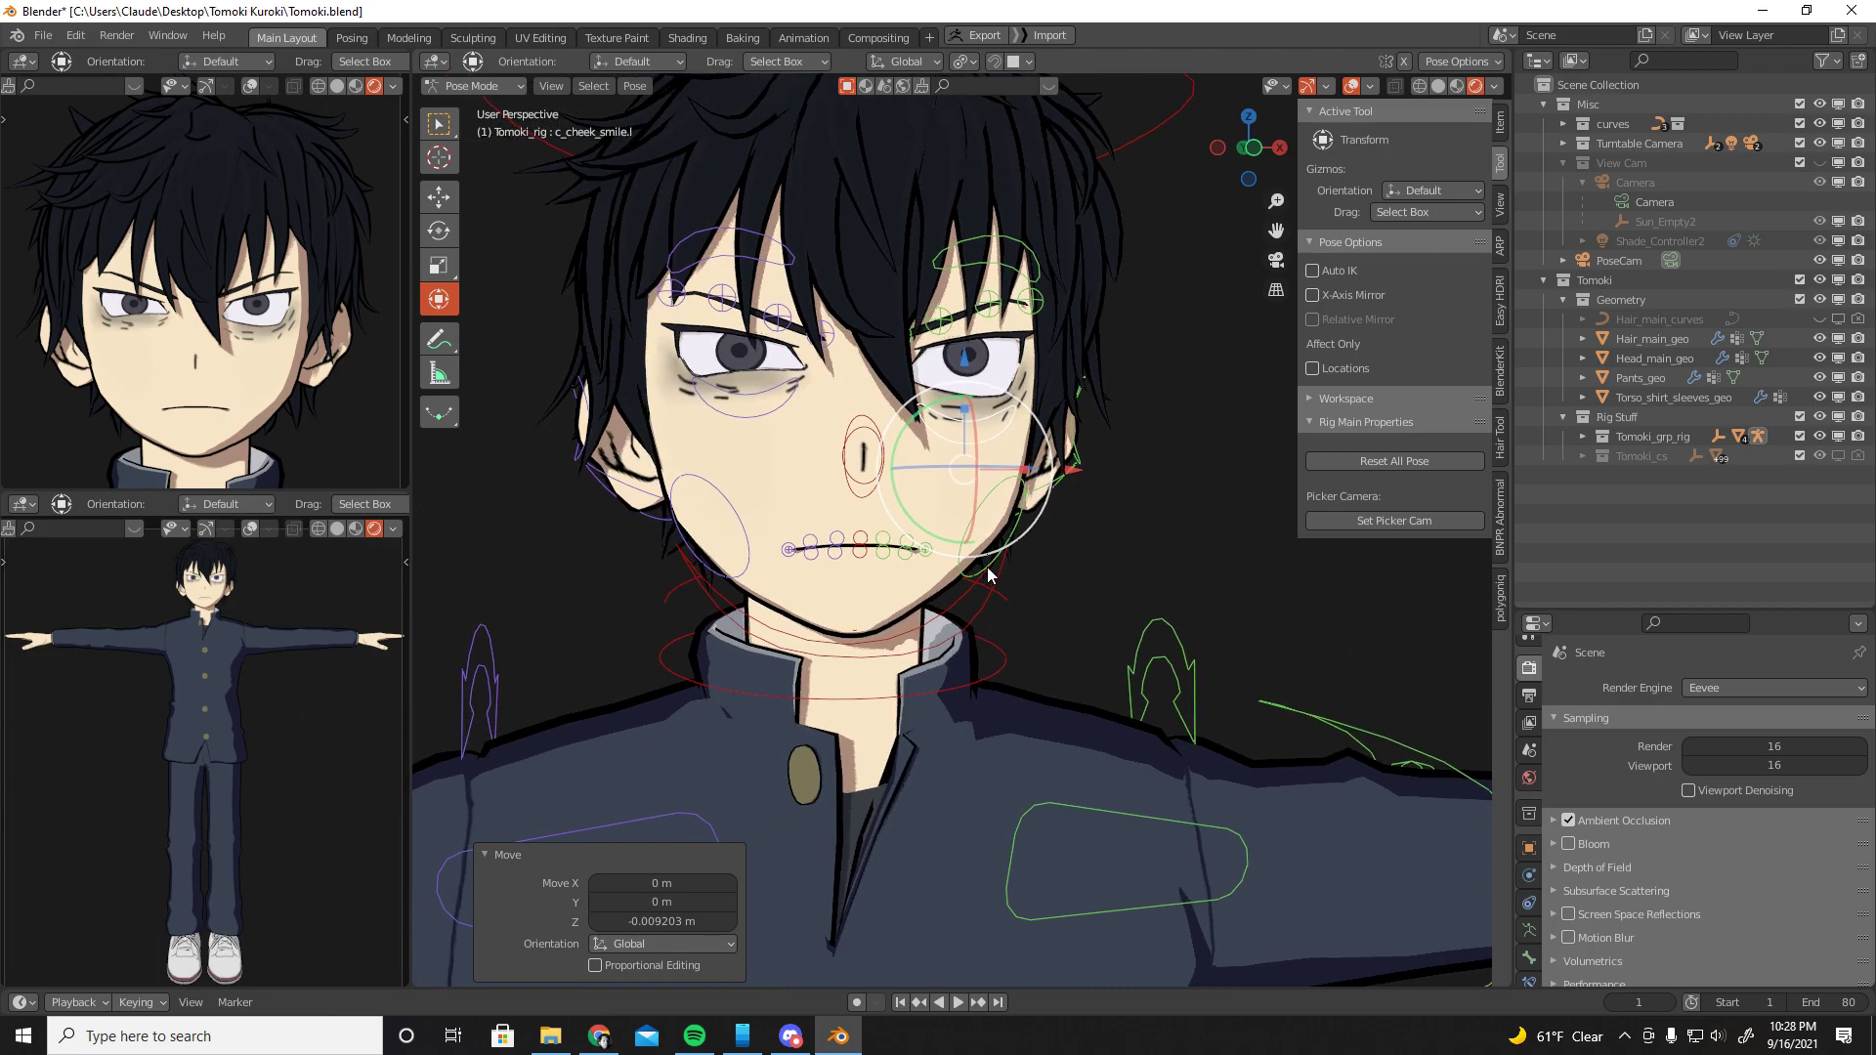
Raise the left, center and right upper lip controls, the center by about 0.012 m and the right by about 0.01 m
scroll(879, 519, up, 3)
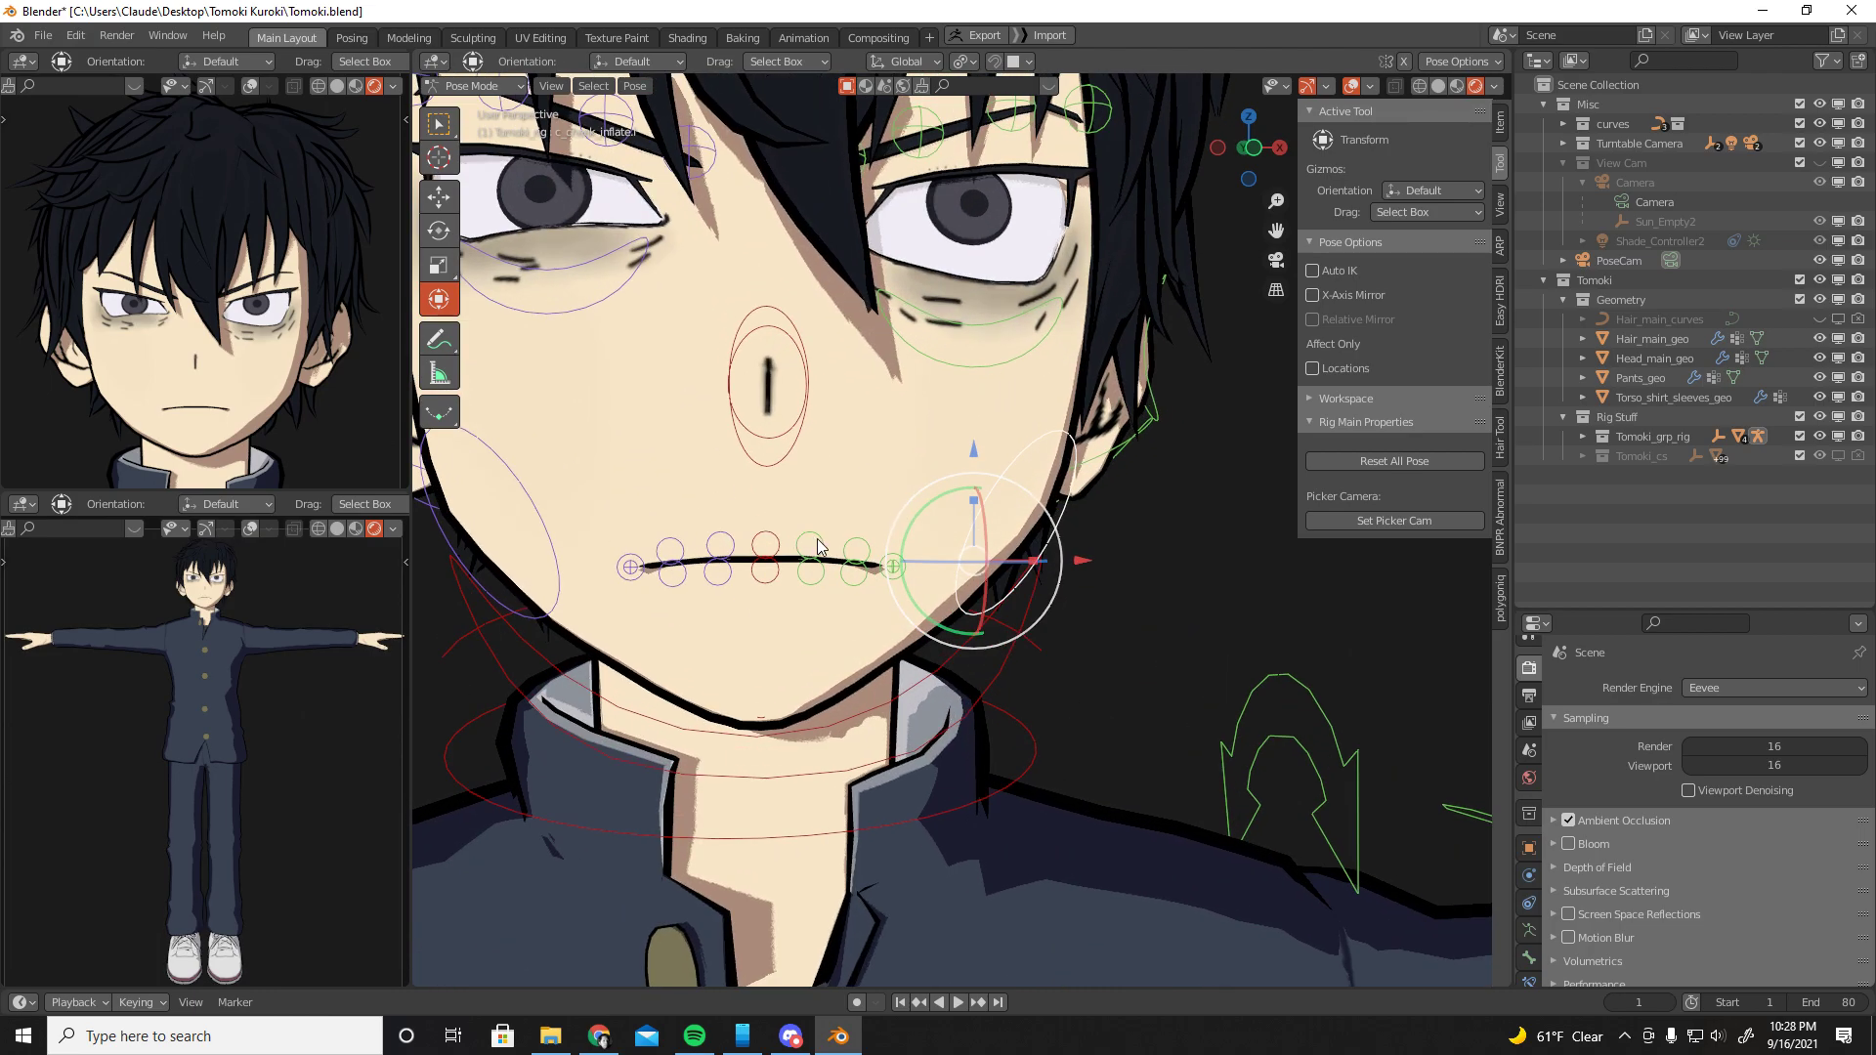
click(841, 496)
click(770, 545)
key(g)
click(765, 482)
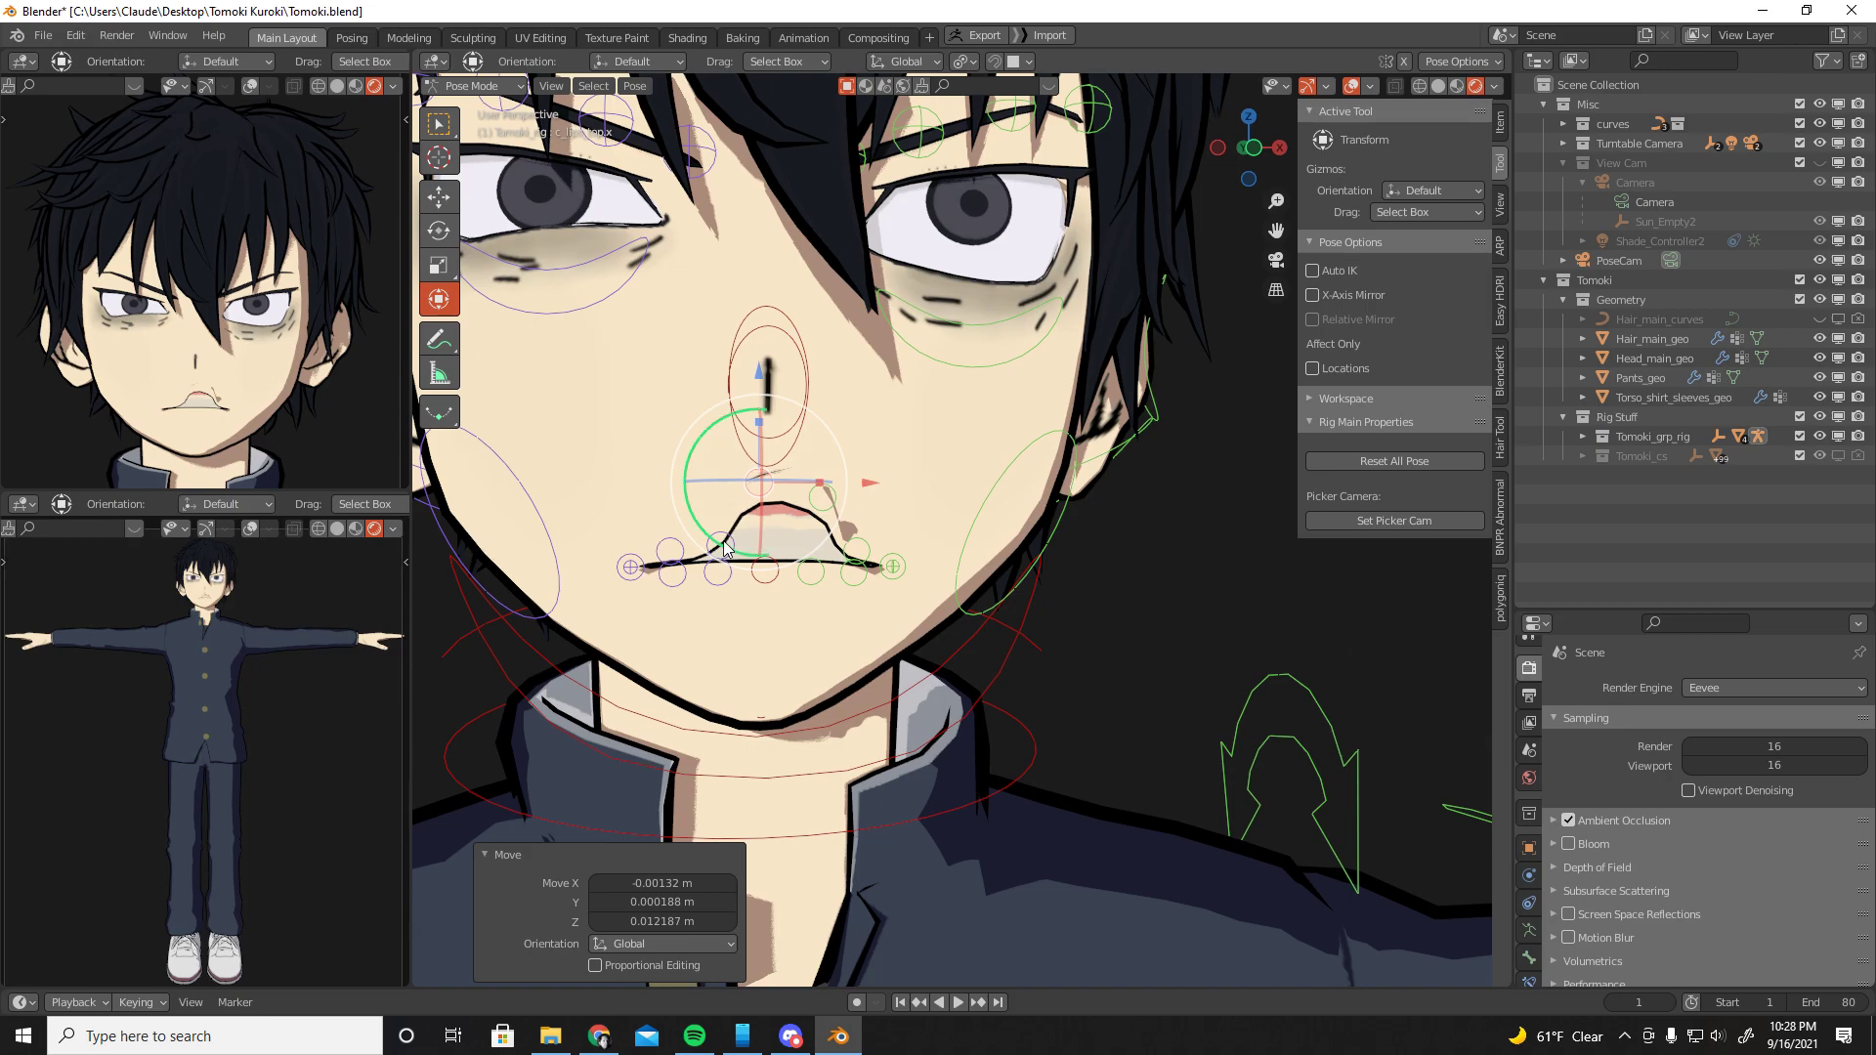
click(719, 493)
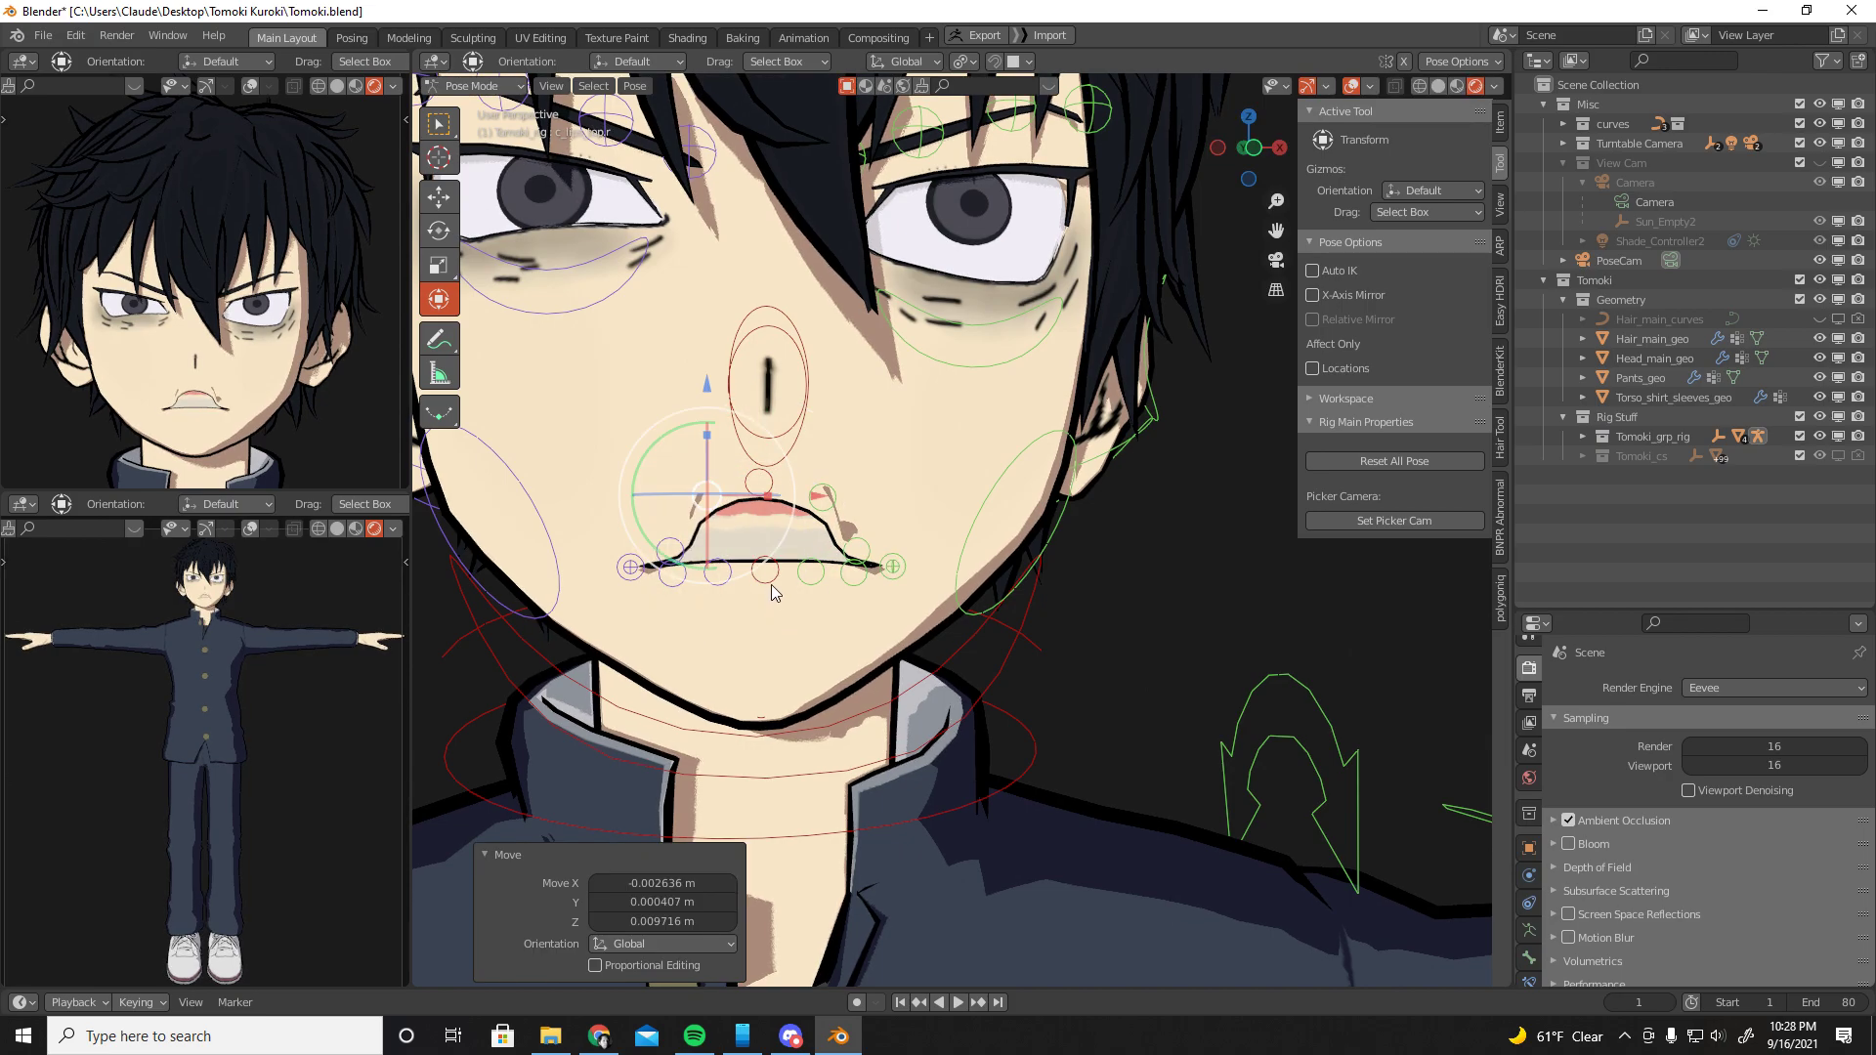
Lower the center bottom lip control about 0.007 m
click(771, 575)
key(g)
right_click(771, 589)
key(g)
click(780, 626)
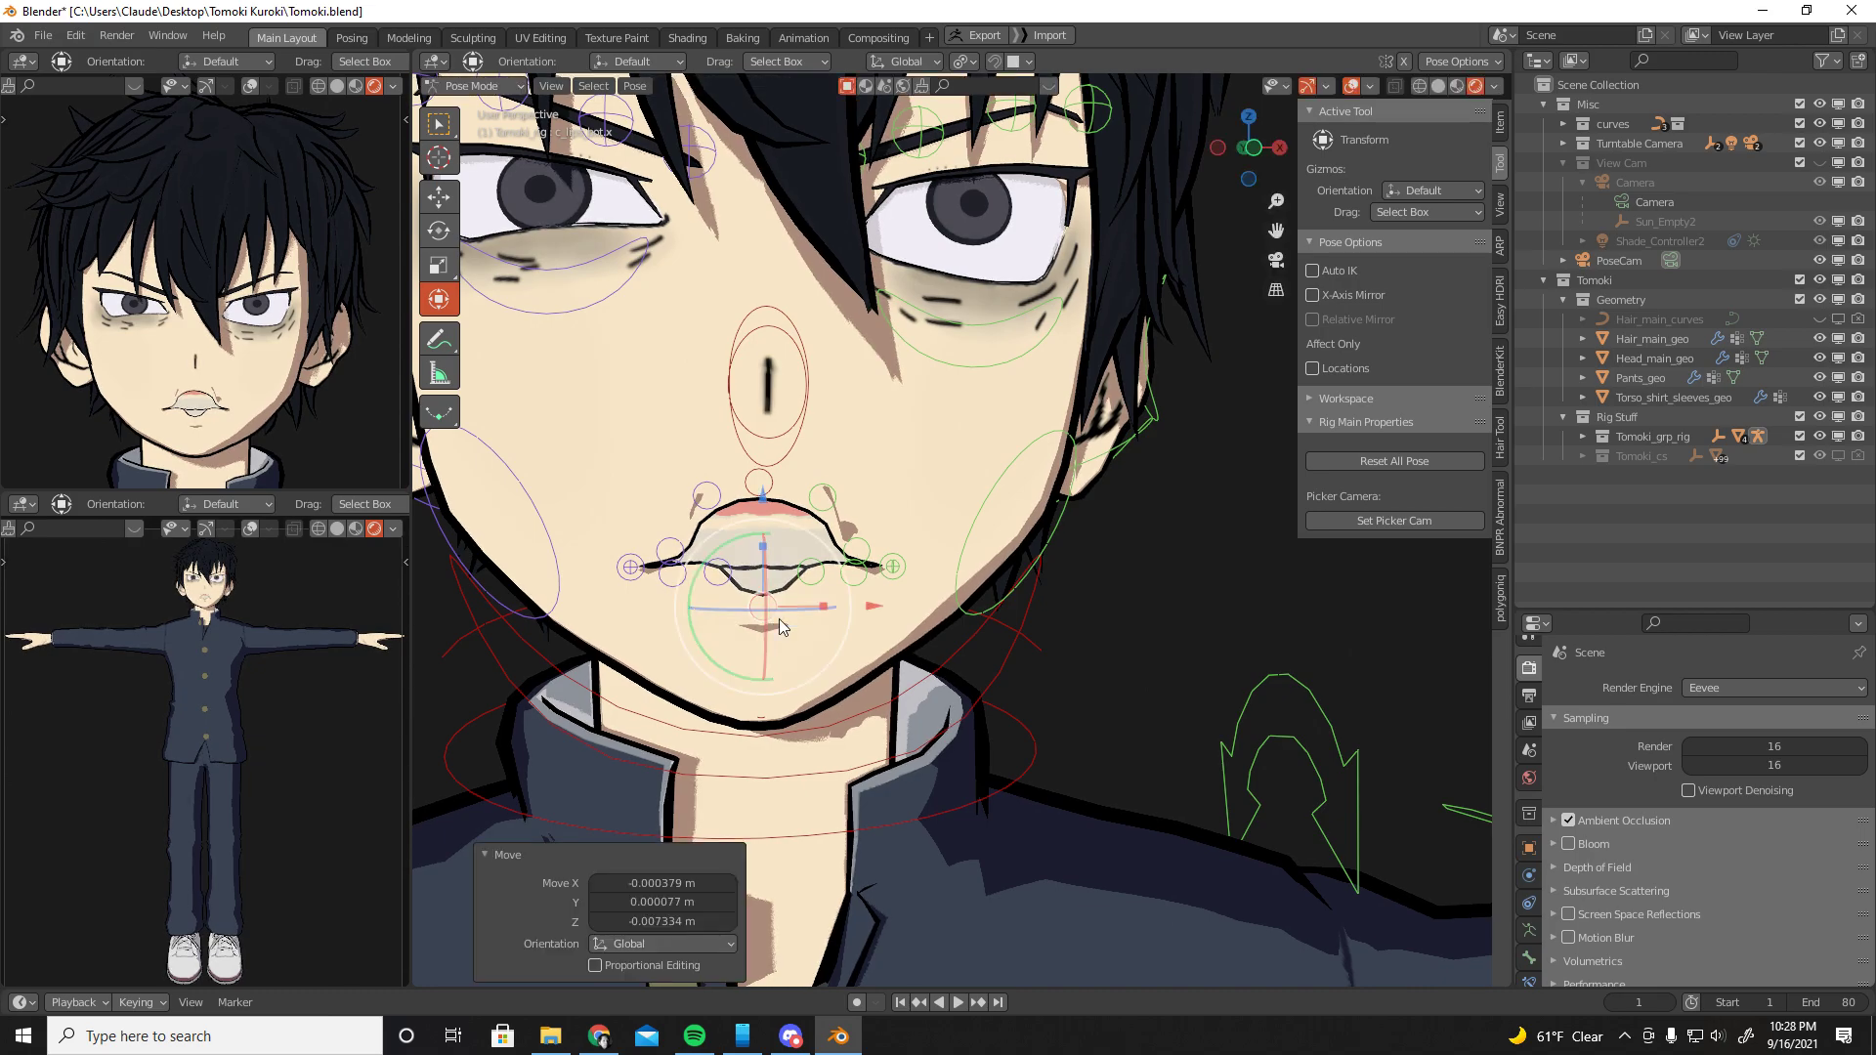
Lower the two left bottom lip controls to open that side of the mouth further
key(g)
click(818, 584)
key(g)
click(830, 622)
click(856, 583)
key(g)
click(867, 603)
Reset the whole rig to its rest pose and select the left hand's pinky base control
middle_drag(886, 584, 973, 677)
scroll(1016, 500, down, 6)
scroll(973, 677, up, 6)
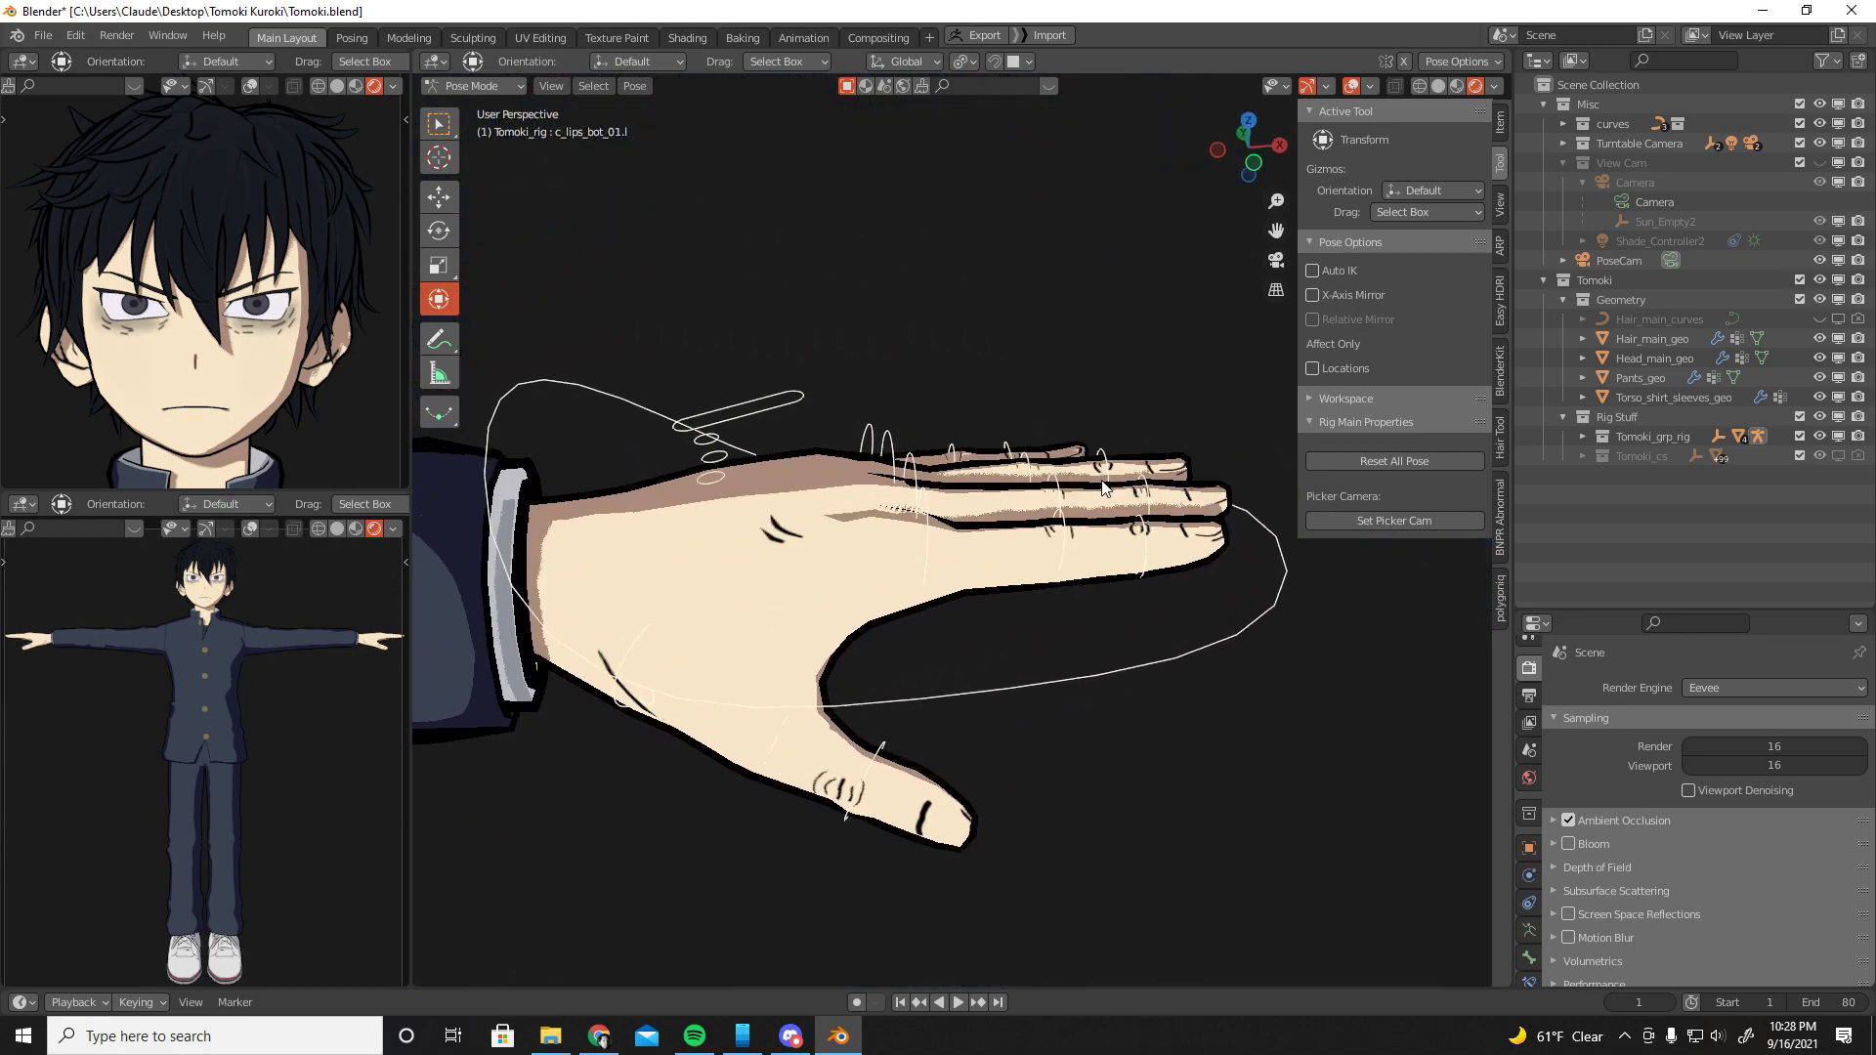
scroll(899, 407, down, 8)
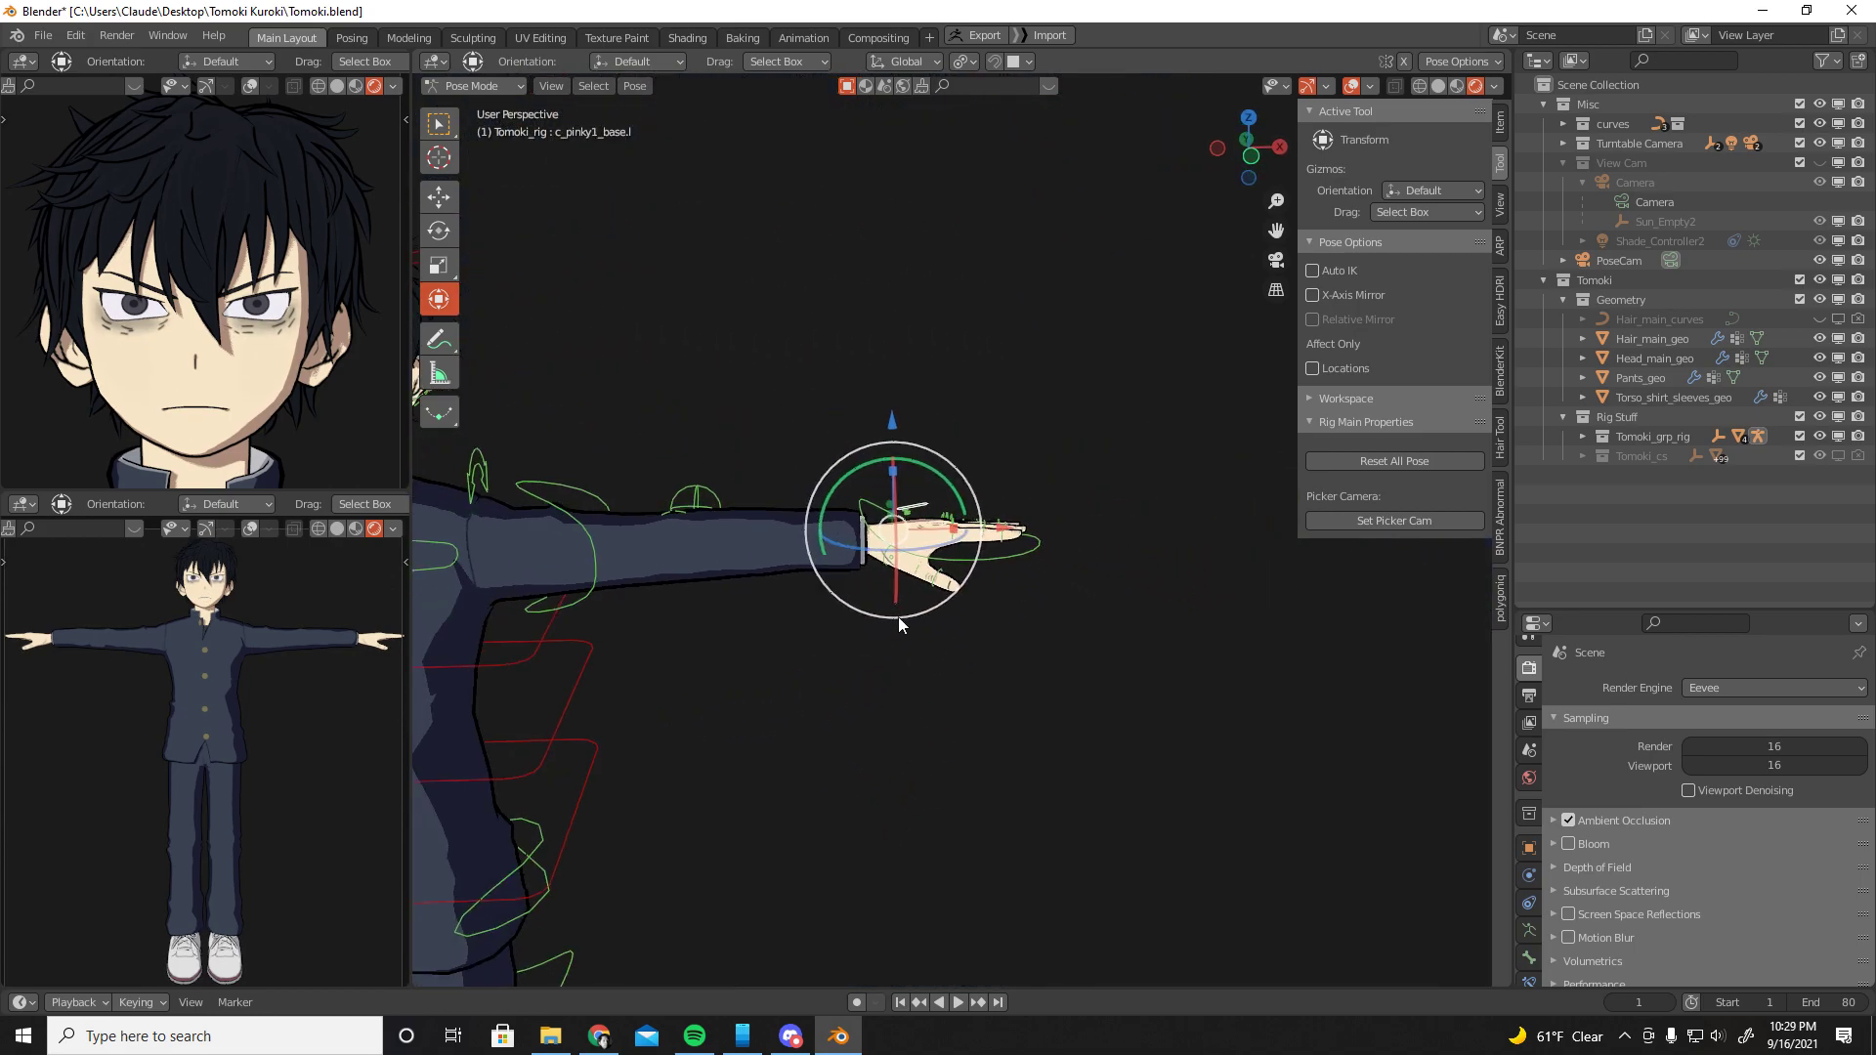